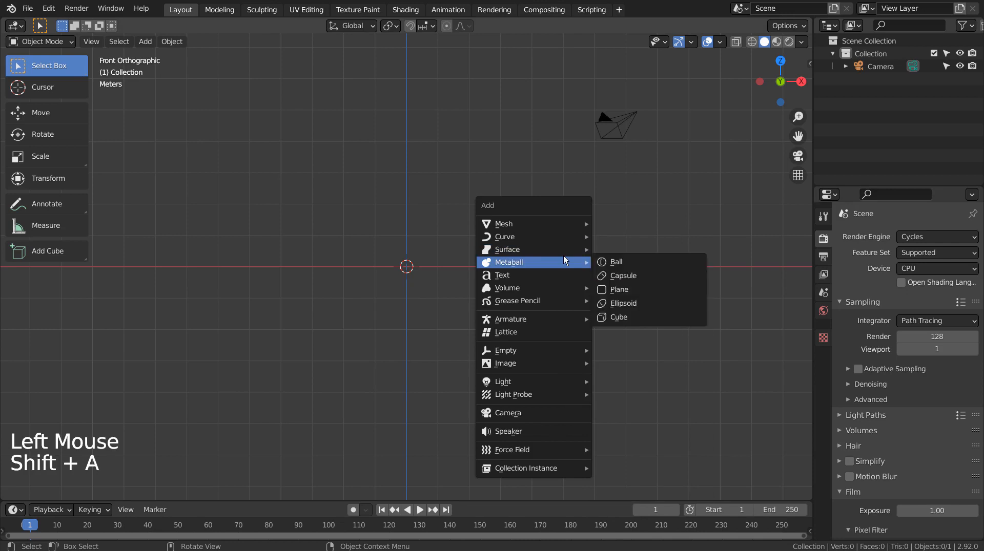
# Add a Ball metaball at the scene origin.
pyautogui.click(648, 262)
pyautogui.middleClick(478, 278)
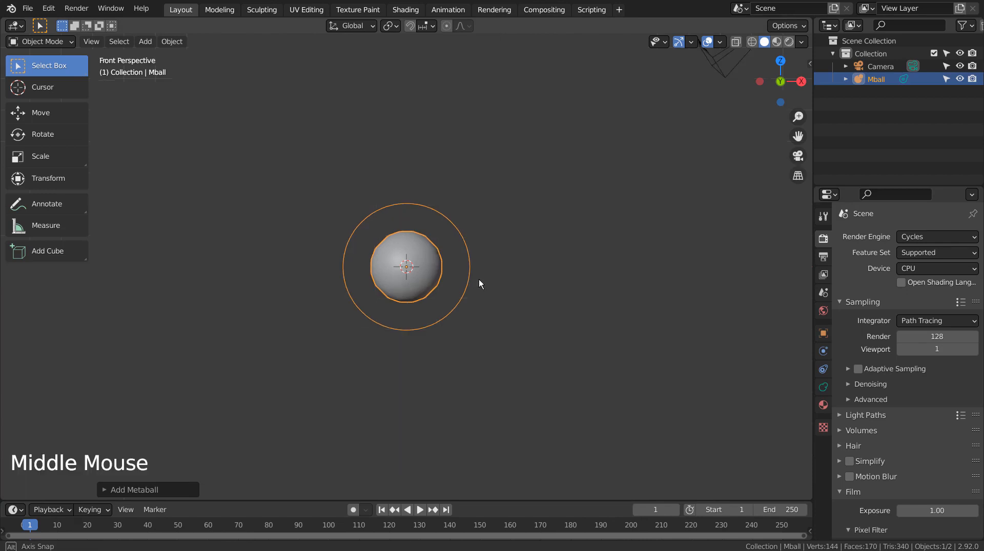
pyautogui.moveTo(478, 279); pyautogui.dragTo(519, 303, button='middle')
pyautogui.scroll(3, 487, 291)
pyautogui.scroll(3, 487, 291)
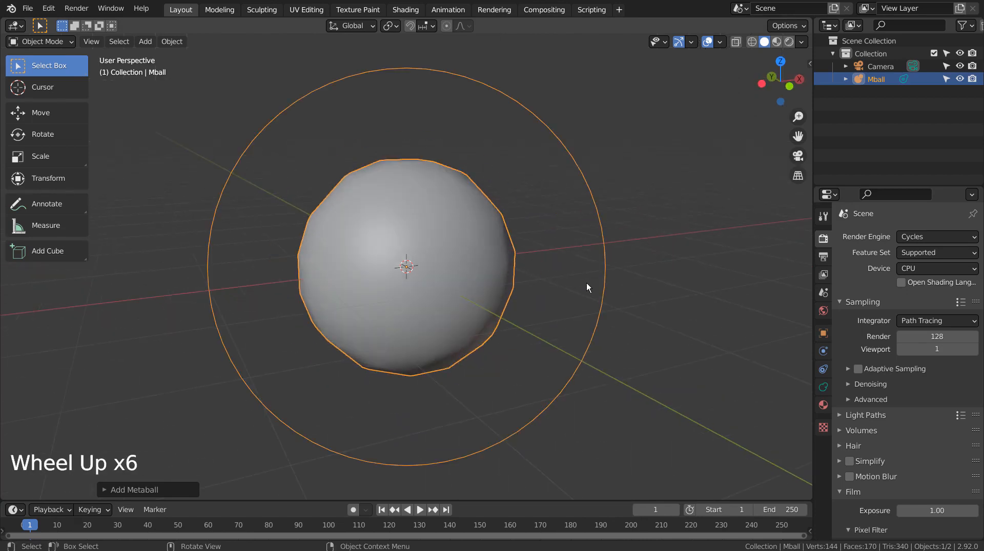
pyautogui.middleClick(668, 346)
pyautogui.moveTo(667, 346); pyautogui.dragTo(696, 358, button='middle')
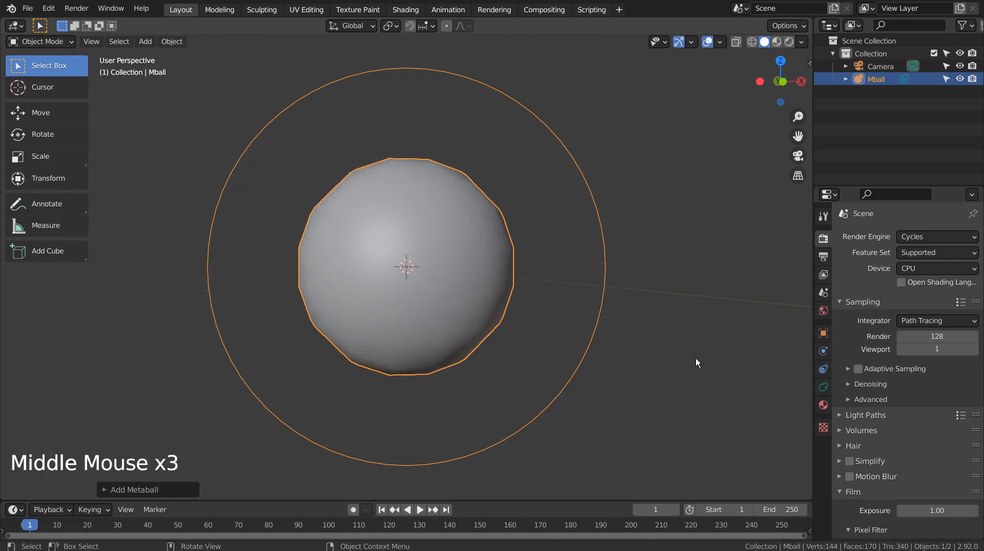
# Set the metaball's viewport and render resolution to 0.1 m.
pyautogui.click(824, 388)
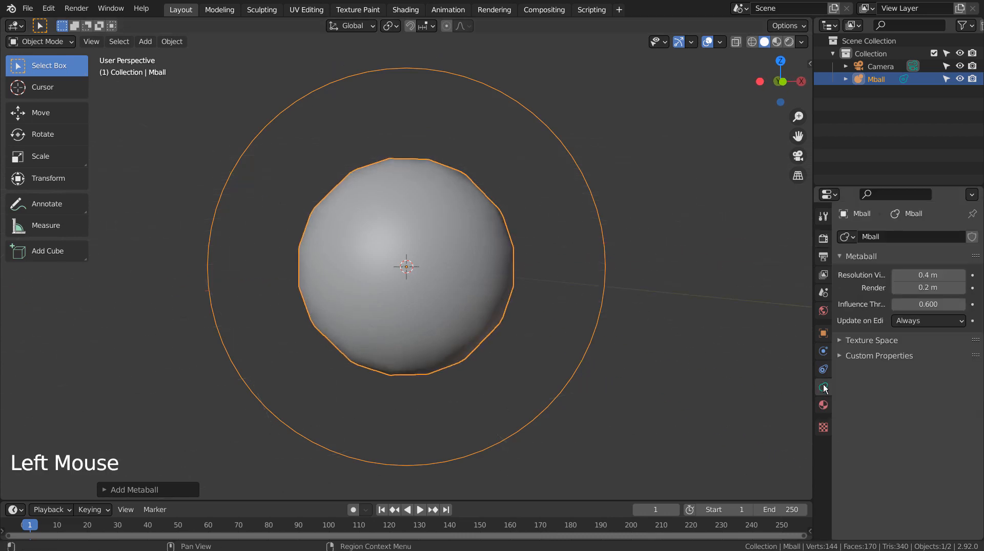
pyautogui.doubleClick(927, 276)
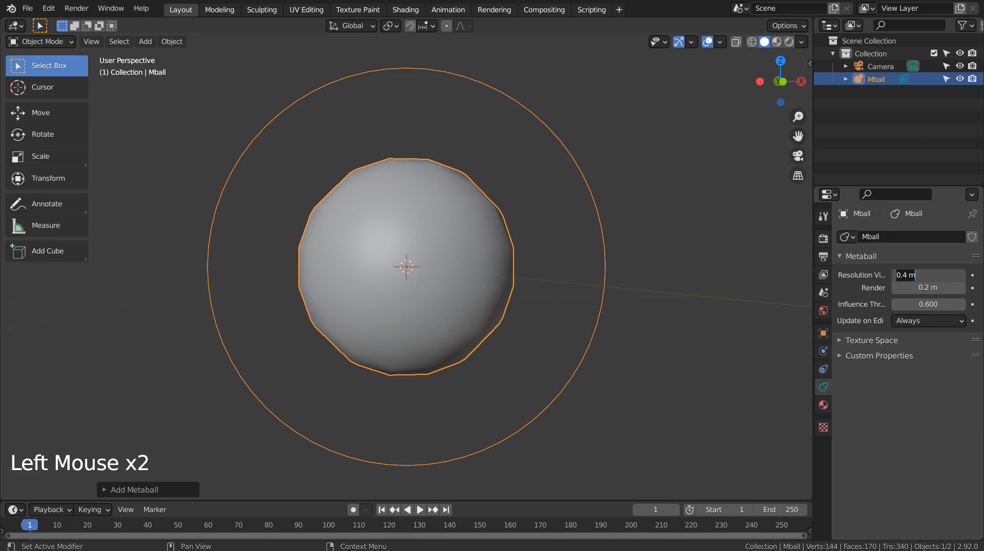
pyautogui.press('Return')
pyautogui.click(928, 276)
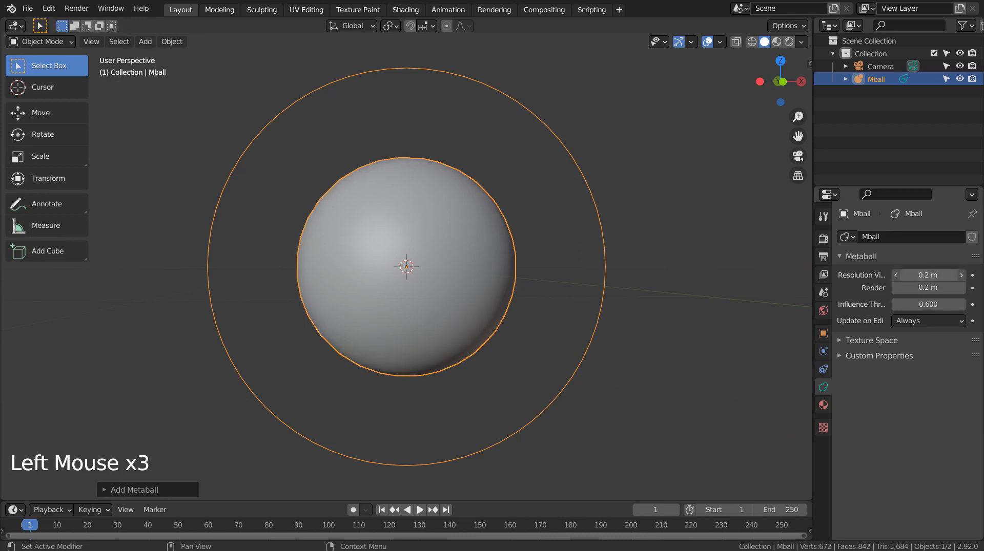
pyautogui.write('.1')
pyautogui.press('Return')
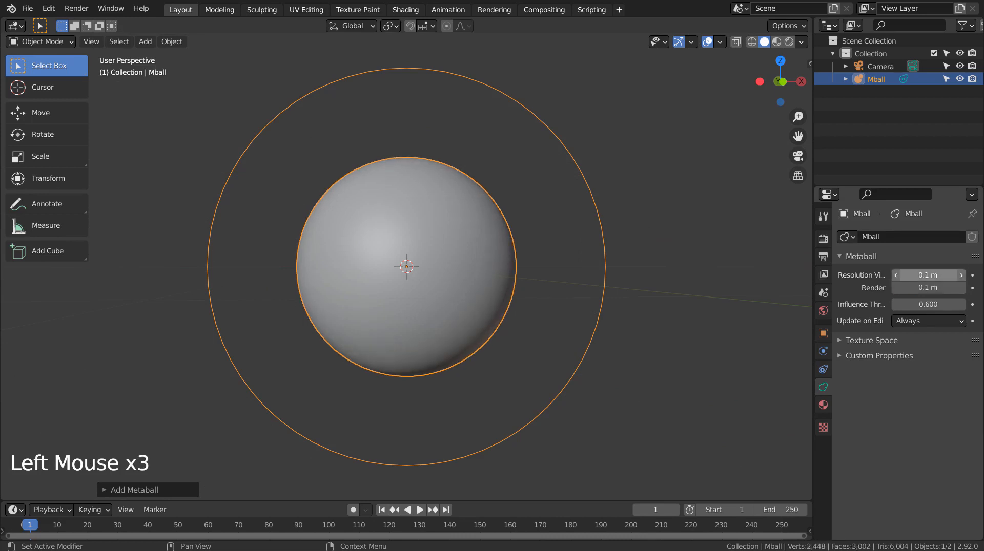
pyautogui.click(677, 317)
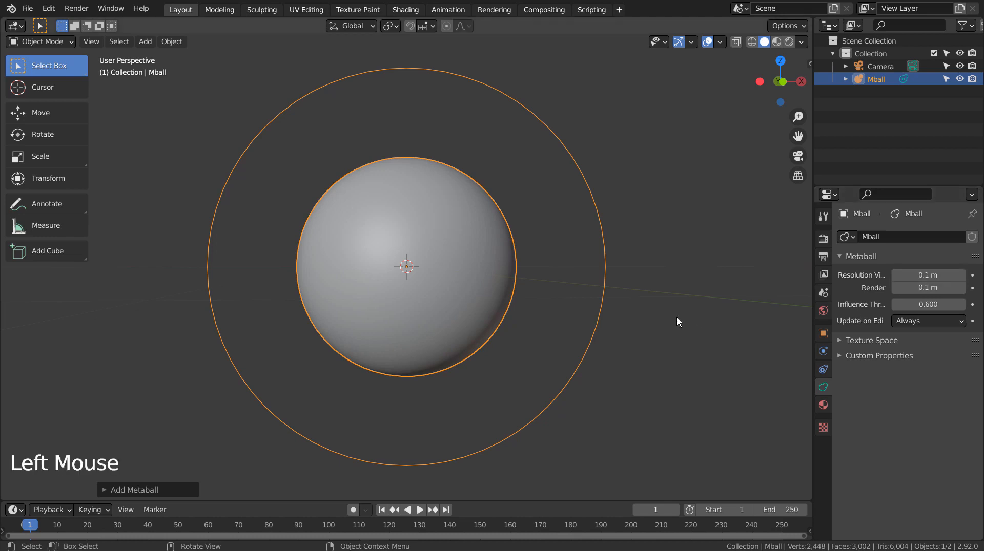
# In front view, duplicate the metaball twelve times and scatter the copies around the original without overlapping.
pyautogui.moveTo(674, 371); pyautogui.dragTo(634, 353, button='middle')
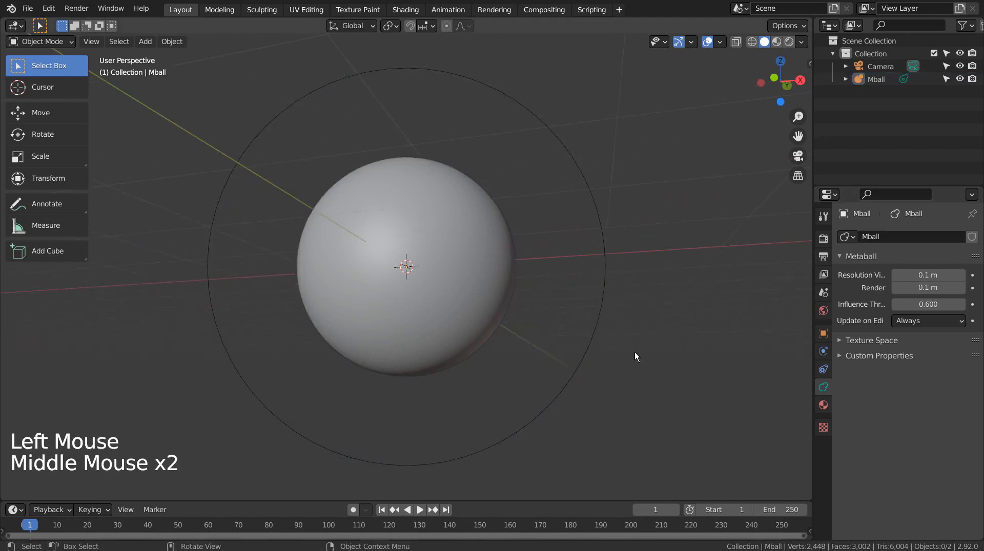
pyautogui.press('KP_1')
pyautogui.click(580, 321)
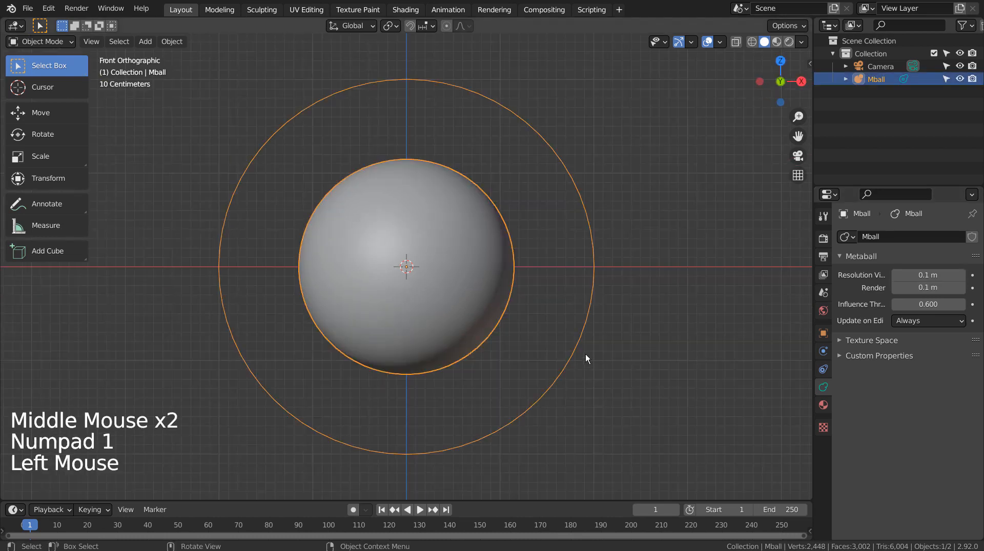
pyautogui.scroll(-5, 585, 355)
pyautogui.hotkey('shift', 'd')
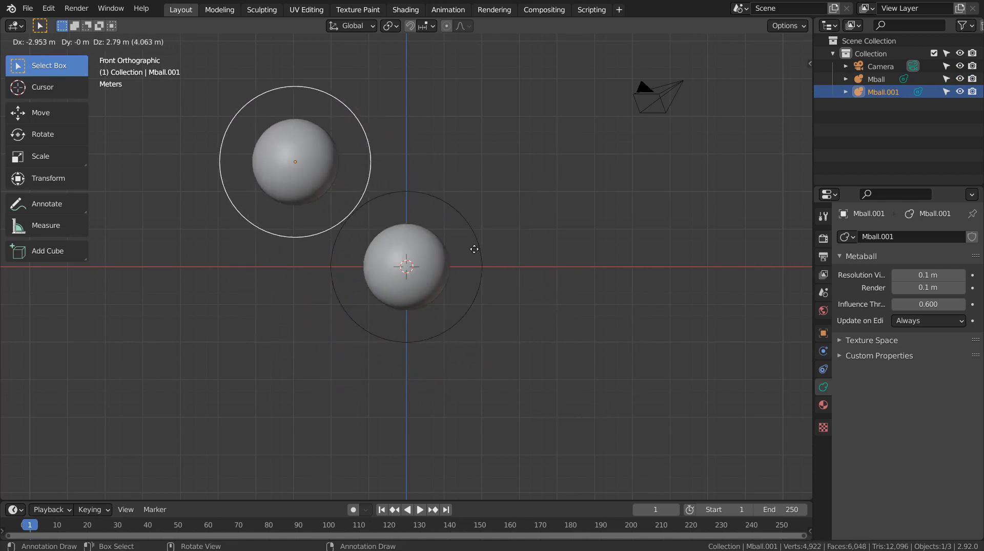
pyautogui.click(409, 231)
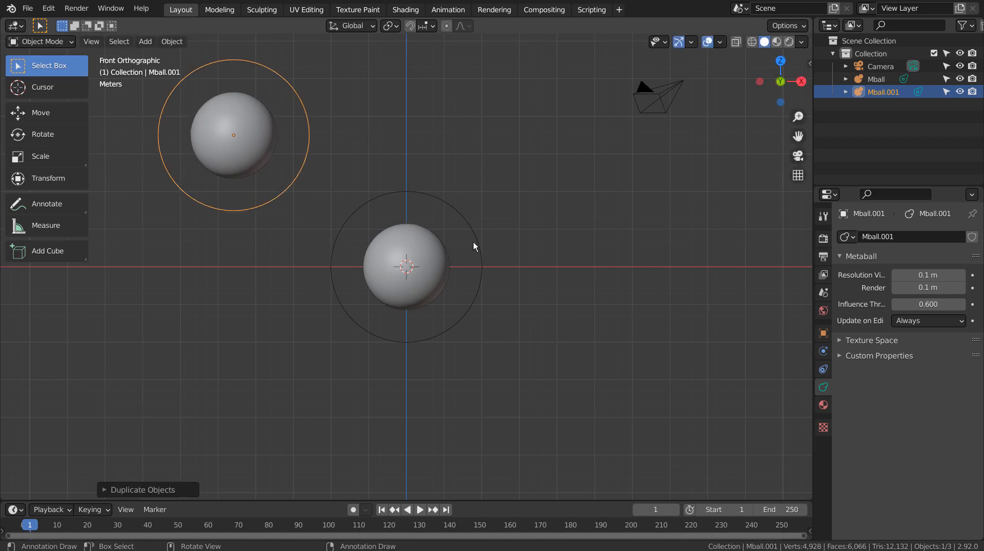
pyautogui.scroll(-5, 472, 242)
pyautogui.hotkey('shift', 'd')
pyautogui.click(604, 194)
pyautogui.hotkey('shift', 'd')
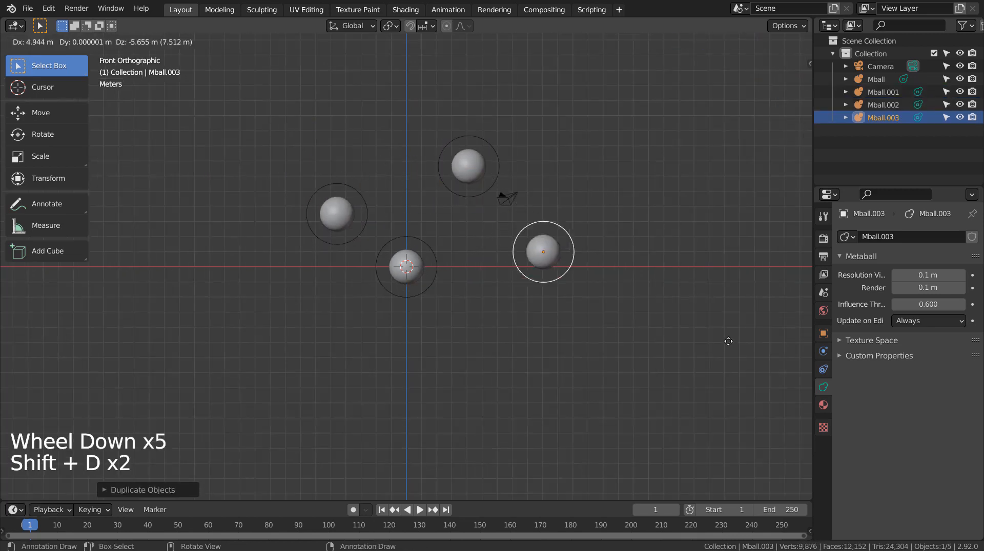
pyautogui.click(729, 350)
pyautogui.hotkey('shift', 'd')
pyautogui.click(444, 369)
pyautogui.hotkey('shift', 'd')
pyautogui.click(311, 289)
pyautogui.hotkey('shift', 'd')
pyautogui.click(313, 119)
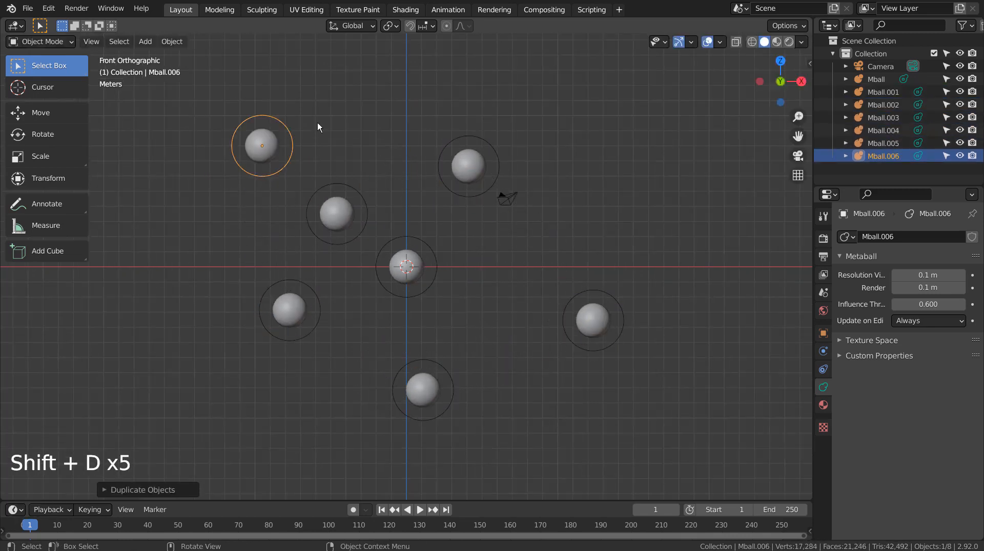
pyautogui.hotkey('shift', 'd')
pyautogui.click(660, 169)
pyautogui.hotkey('shift', 'd')
pyautogui.click(522, 284)
pyautogui.hotkey('shift', 'd')
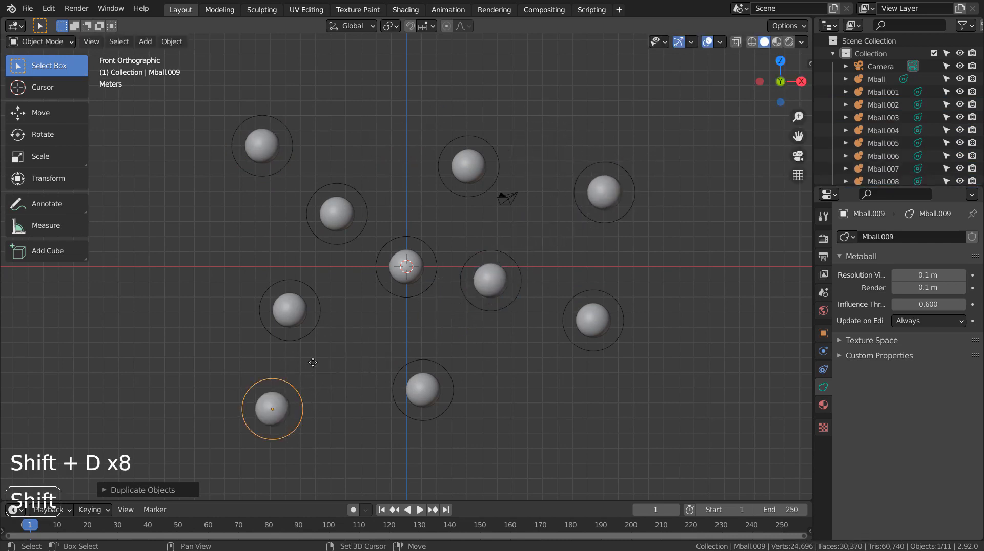
pyautogui.click(303, 412)
pyautogui.hotkey('shift', 'd')
pyautogui.click(211, 217)
pyautogui.hotkey('shift', 'd')
pyautogui.click(484, 70)
pyautogui.hotkey('shift', 'd')
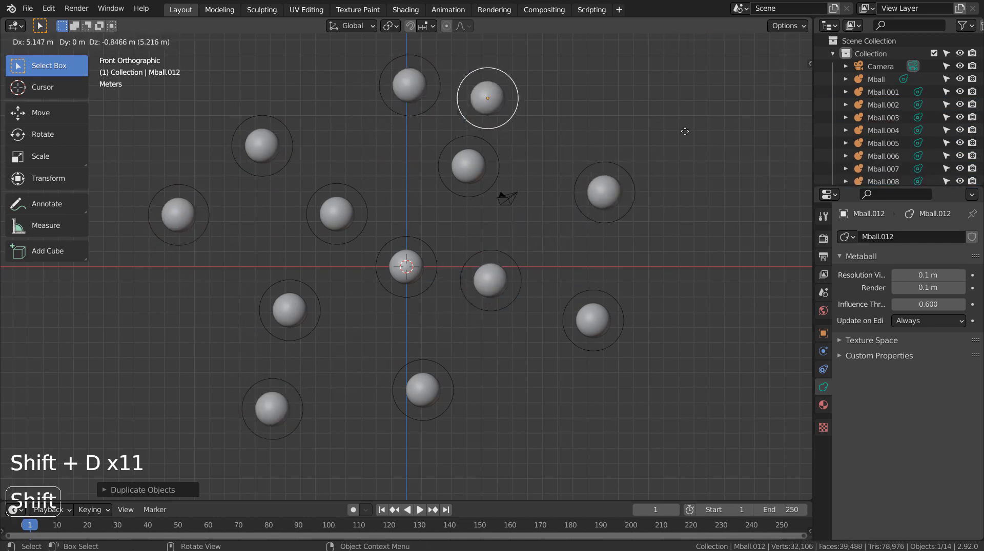
pyautogui.click(666, 114)
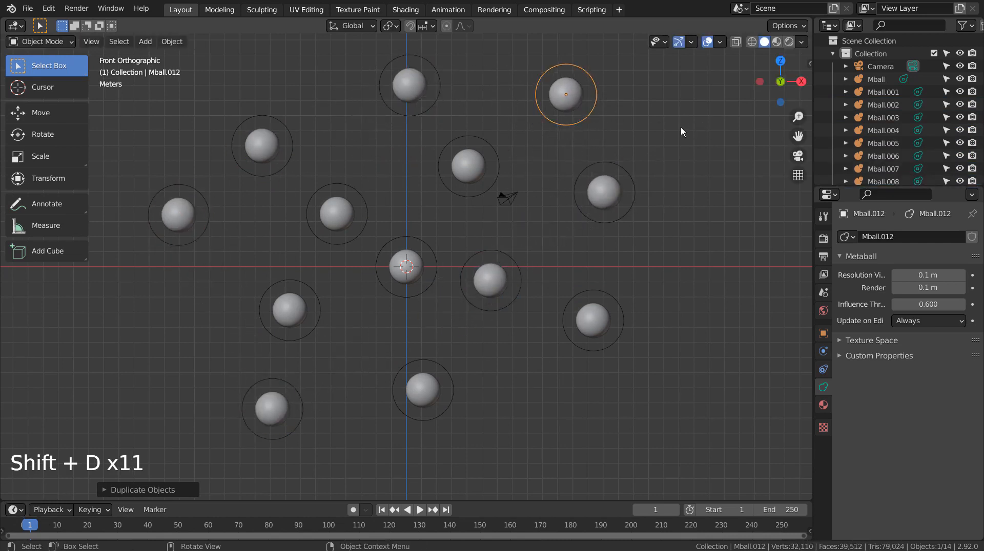
# Make the camera unselectable and select all thirteen metaballs.
pyautogui.click(707, 224)
pyautogui.press('b')
pyautogui.moveTo(144, 73); pyautogui.dragTo(624, 447)
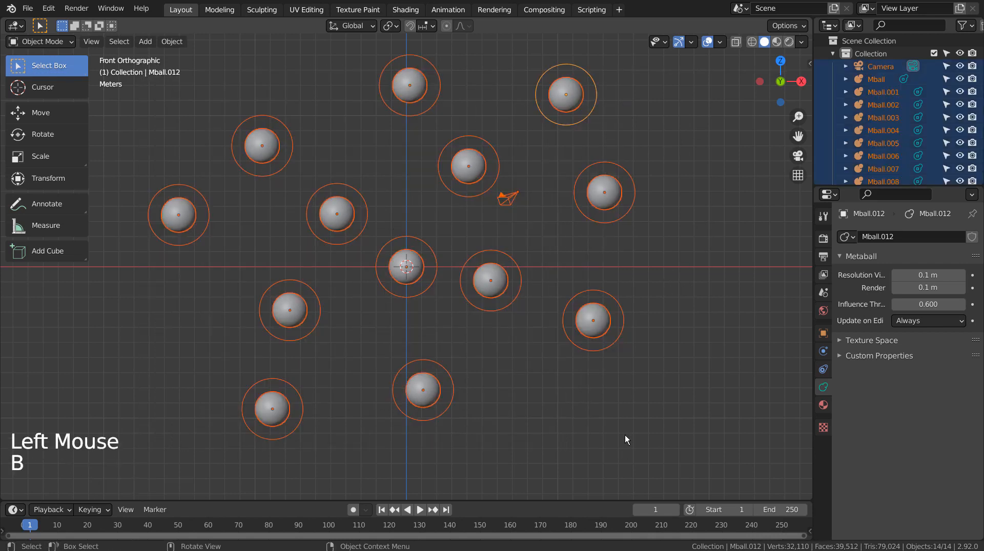
pyautogui.click(946, 78)
pyautogui.click(946, 79)
pyautogui.click(731, 195)
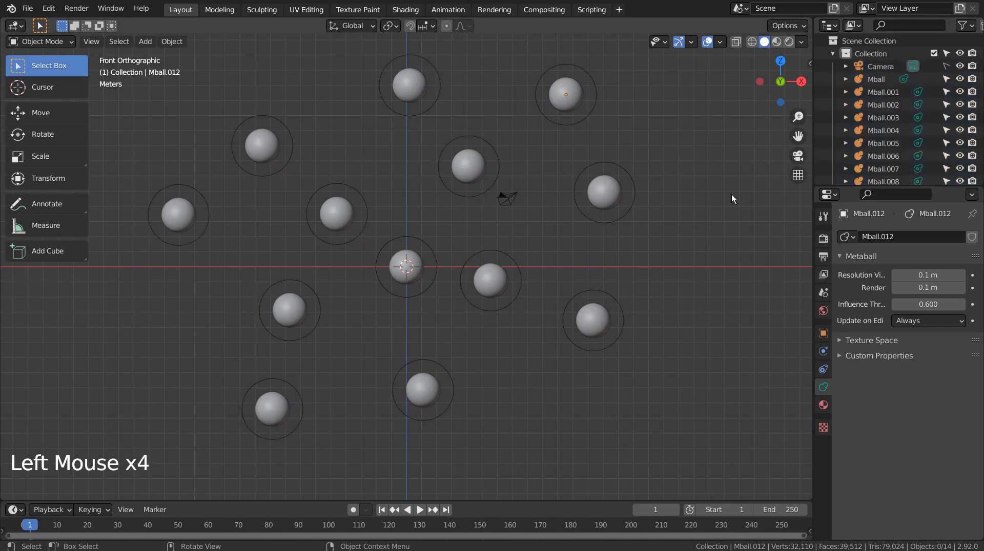
pyautogui.press('a')
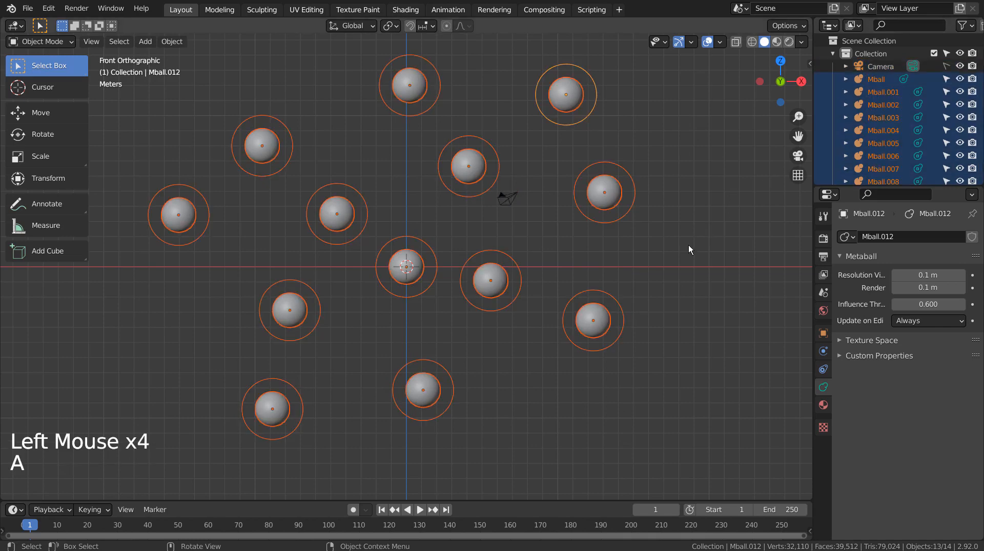
# Apply Randomize Transform to the selected metaballs with a Y location of 12 m.
pyautogui.click(166, 44)
pyautogui.moveTo(171, 57)
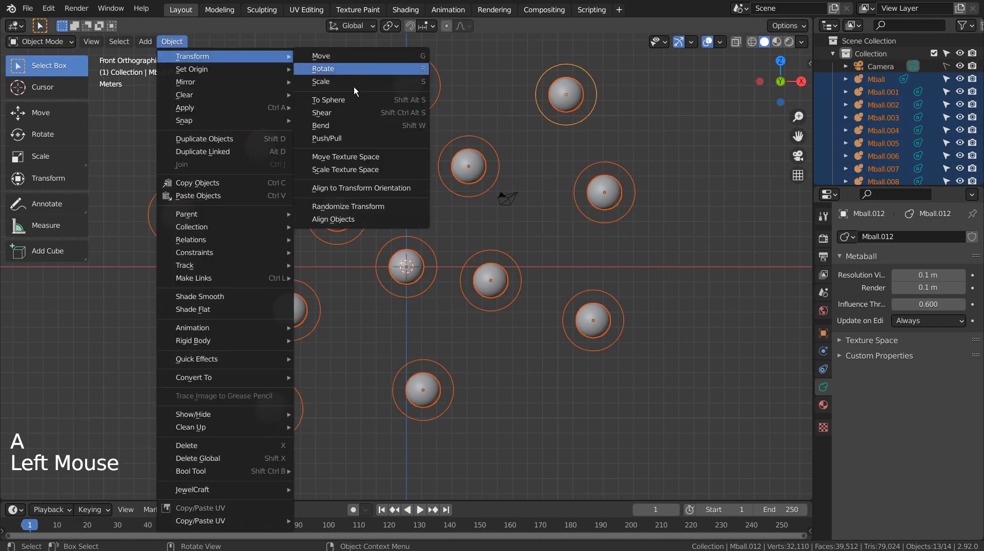
pyautogui.click(356, 206)
pyautogui.moveTo(256, 343); pyautogui.dragTo(231, 454, button='middle')
pyautogui.click(167, 492)
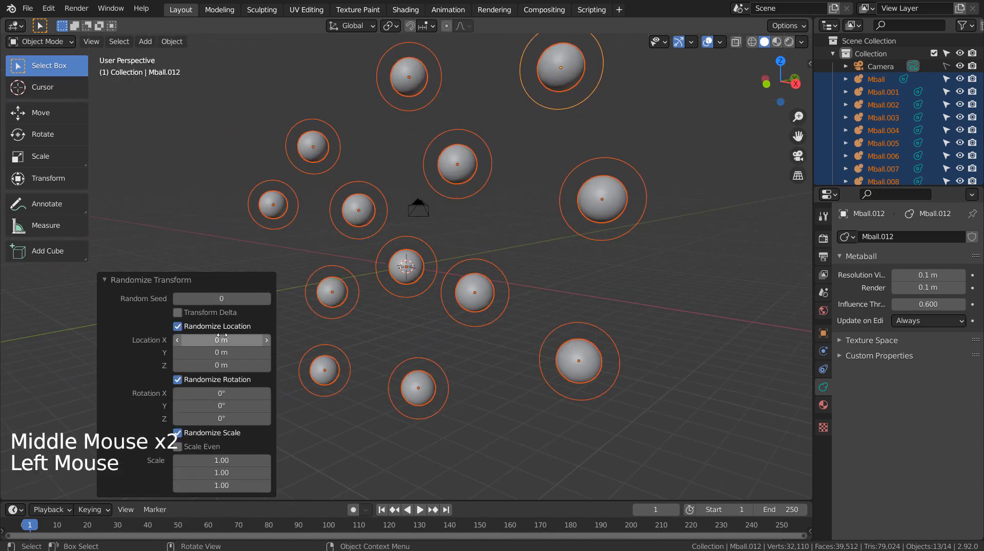
pyautogui.moveTo(221, 353); pyautogui.dragTo(302, 353)
pyautogui.moveTo(451, 334); pyautogui.dragTo(589, 301, button='middle')
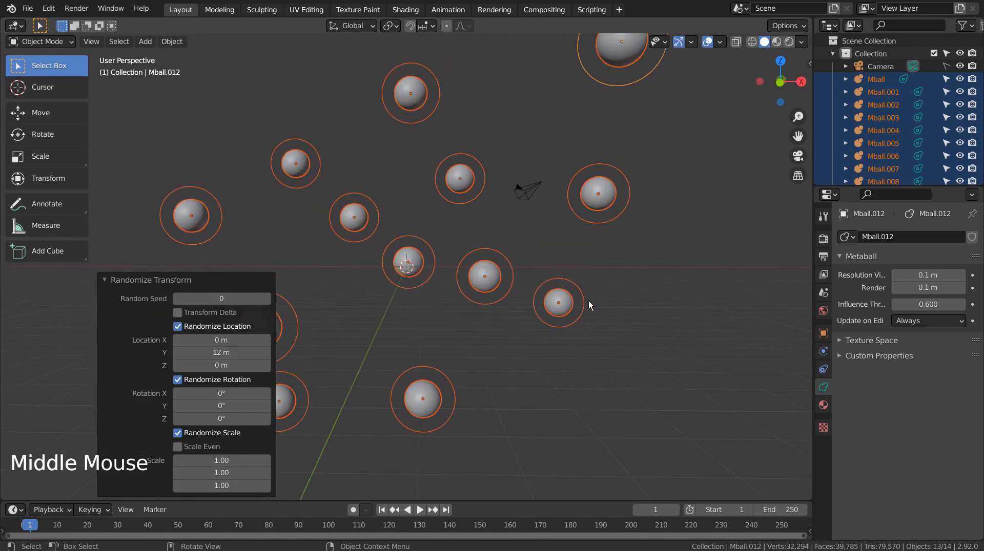
pyautogui.middleClick(589, 300)
pyautogui.scroll(-3, 588, 300)
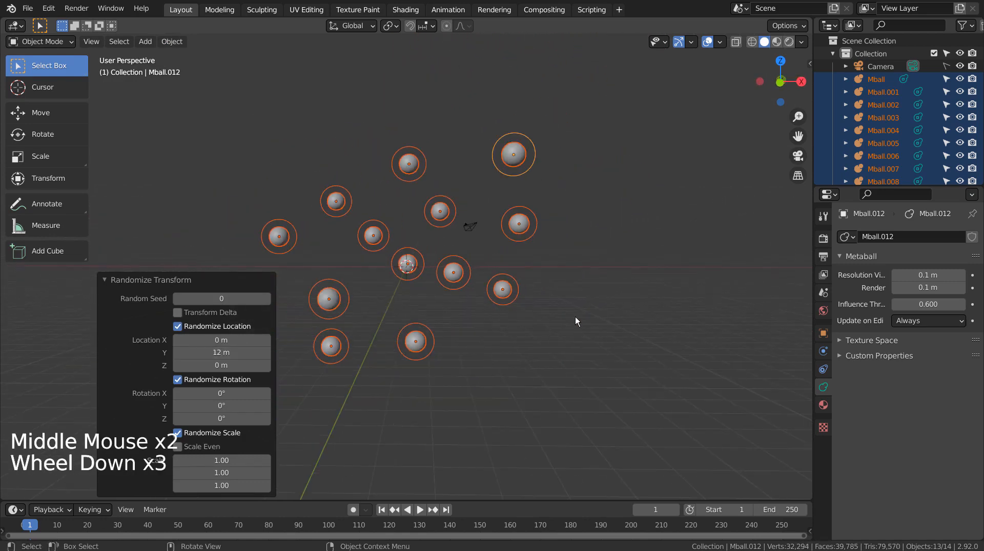
# Turn on Scale Even and randomize the metaballs' scale so their sizes vary strongly.
pyautogui.click(177, 446)
pyautogui.moveTo(182, 460); pyautogui.dragTo(154, 460)
pyautogui.click(488, 348)
pyautogui.scroll(1, 493, 346)
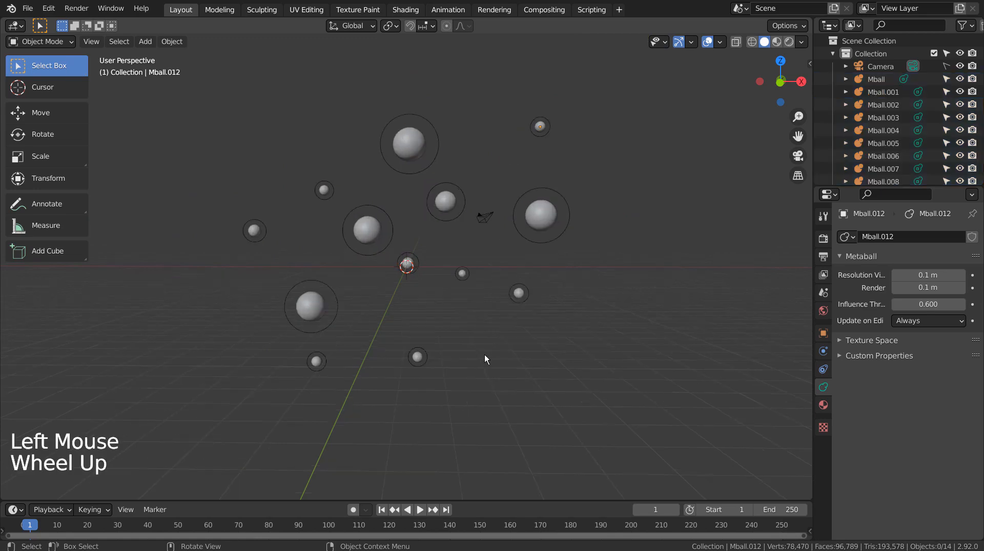
# Select the original Mball object that the numbered metaball copies were made from.
pyautogui.scroll(2, 484, 355)
pyautogui.keyDown('shift'); pyautogui.moveTo(484, 355); pyautogui.dragTo(455, 396, button='middle'); pyautogui.keyUp('shift')
pyautogui.click(378, 320)
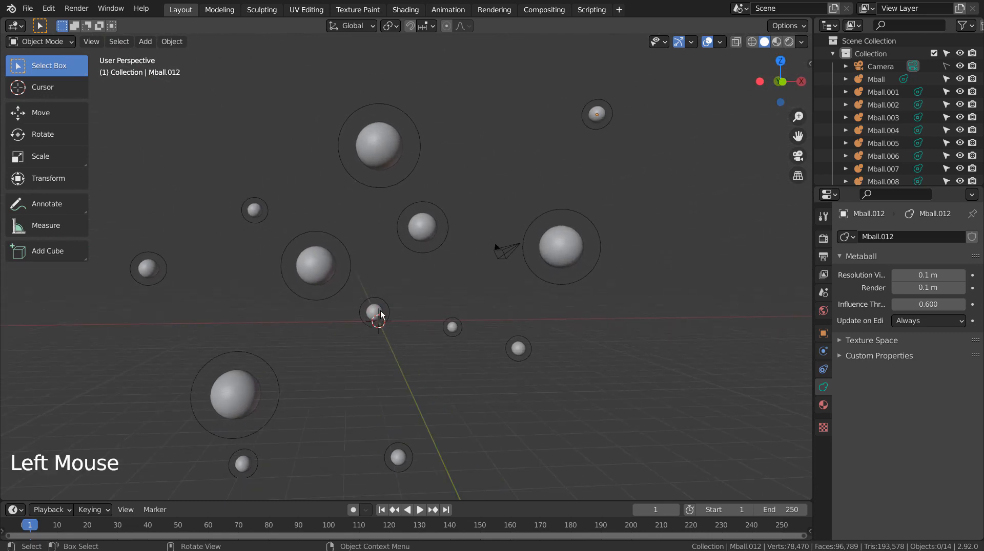
pyautogui.press('s')
pyautogui.click(378, 320)
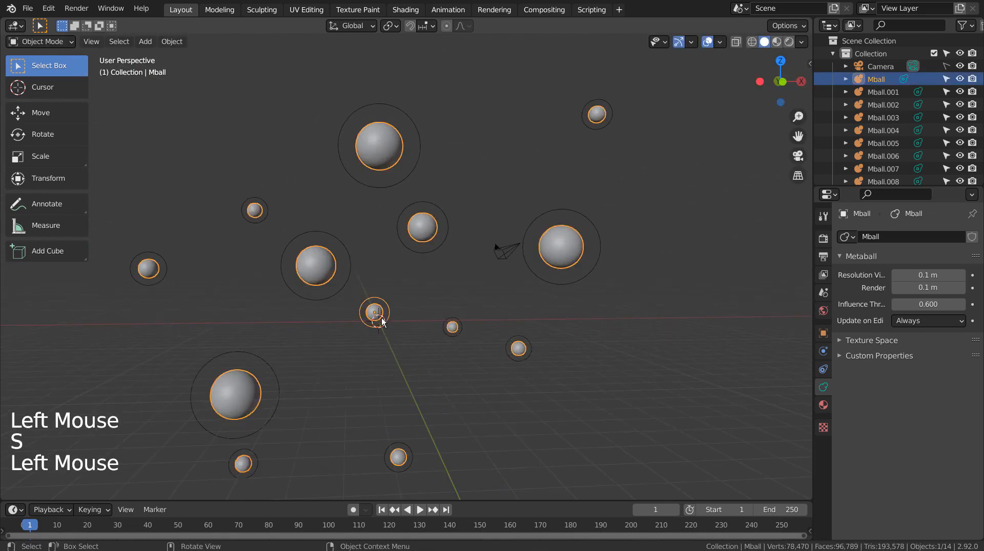
pyautogui.click(374, 318)
pyautogui.click(375, 317)
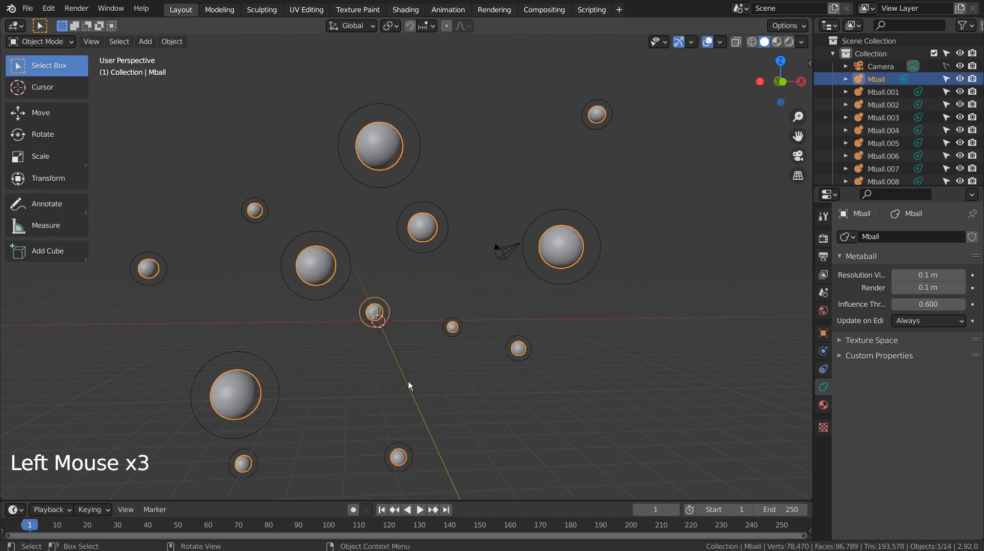
pyautogui.scroll(-2, 408, 381)
pyautogui.moveTo(410, 384); pyautogui.dragTo(766, 130, button='middle')
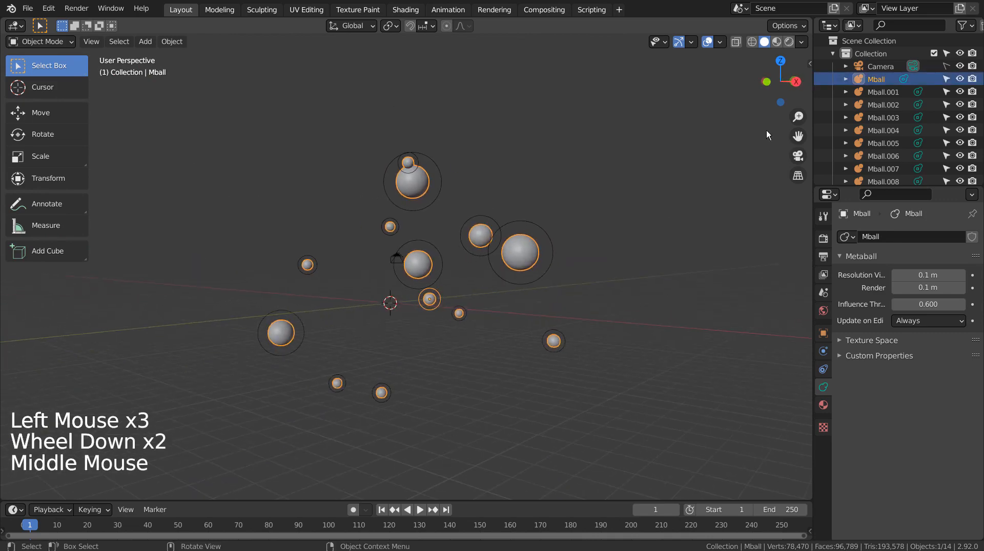
pyautogui.click(896, 91)
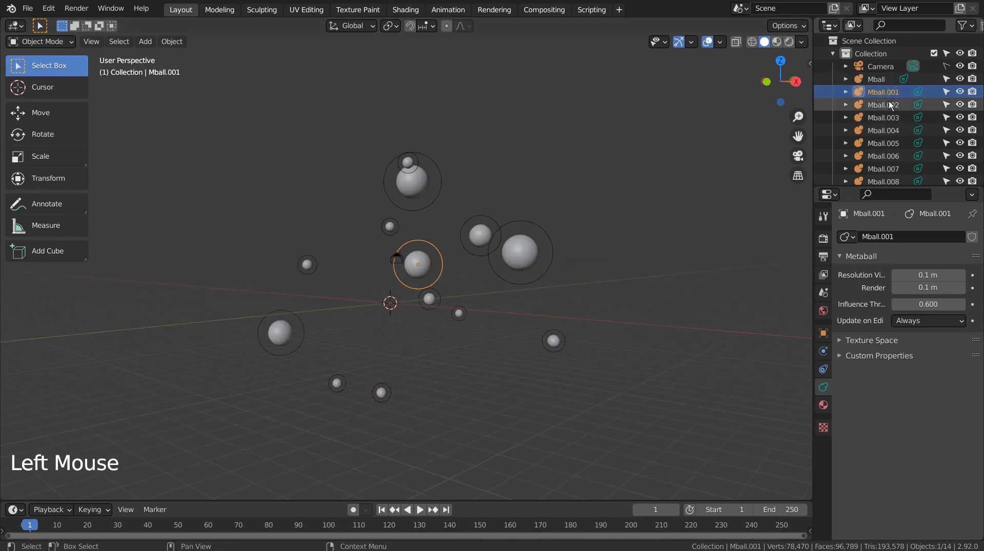
pyautogui.click(889, 101)
pyautogui.click(871, 79)
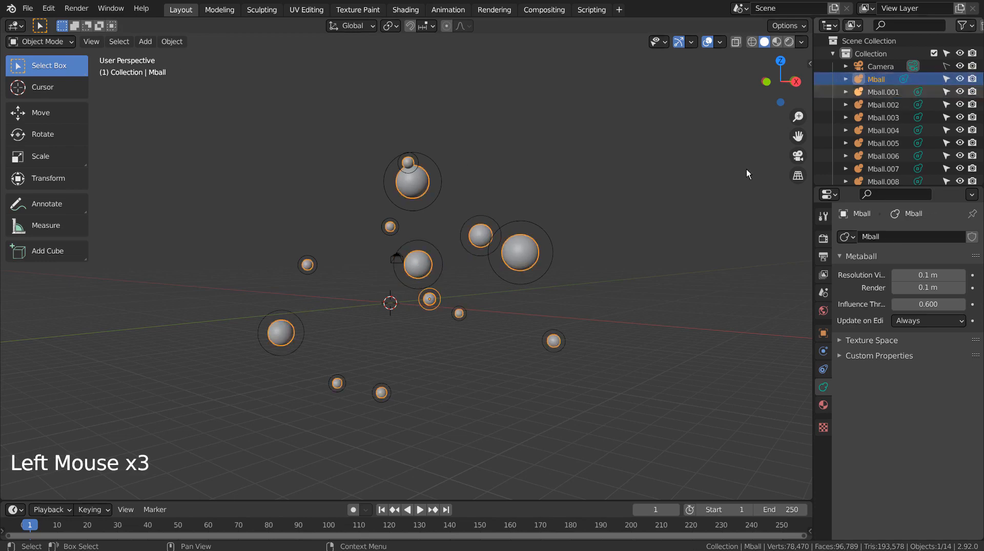
# Create a new material on the original Mball.
pyautogui.moveTo(367, 341); pyautogui.dragTo(420, 345, button='middle')
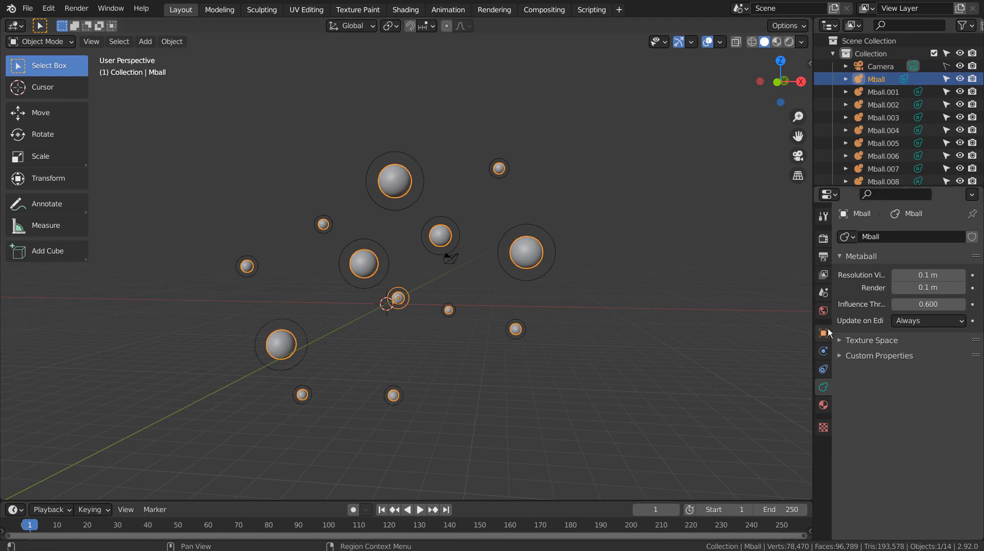
pyautogui.click(822, 408)
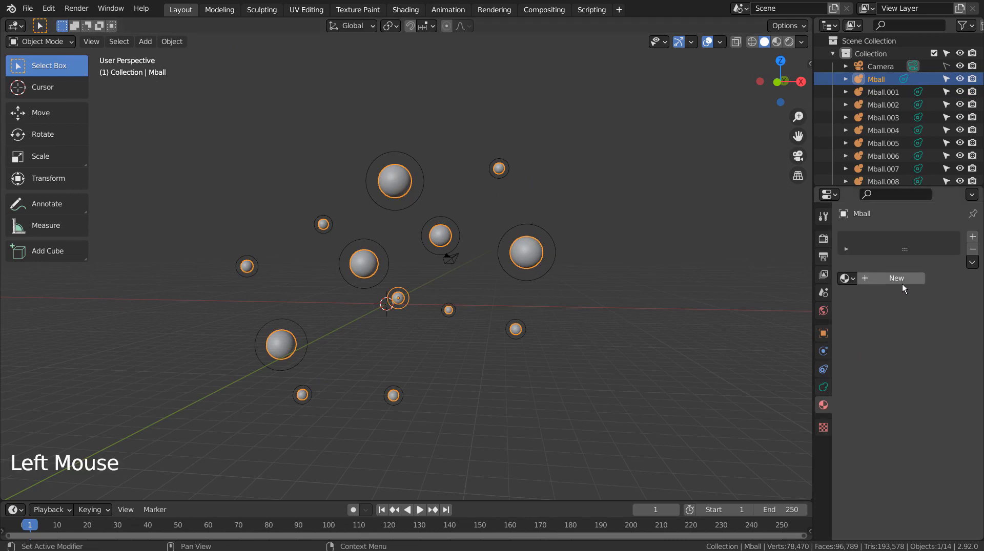
pyautogui.click(902, 283)
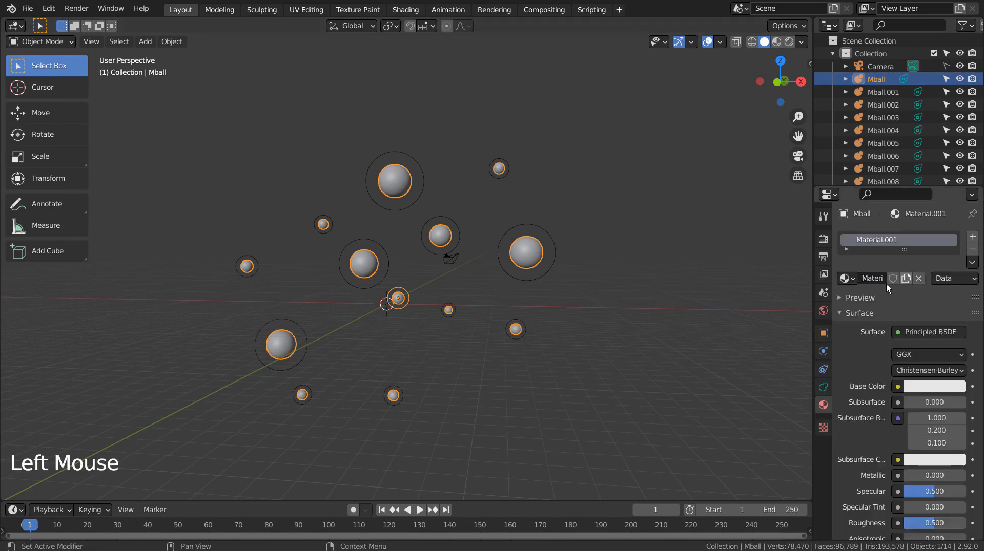
# Switch to the Shading workspace and add a ColorRamp node in front of the Principled BSDF.
pyautogui.click(403, 13)
pyautogui.hotkey('shift', 'a')
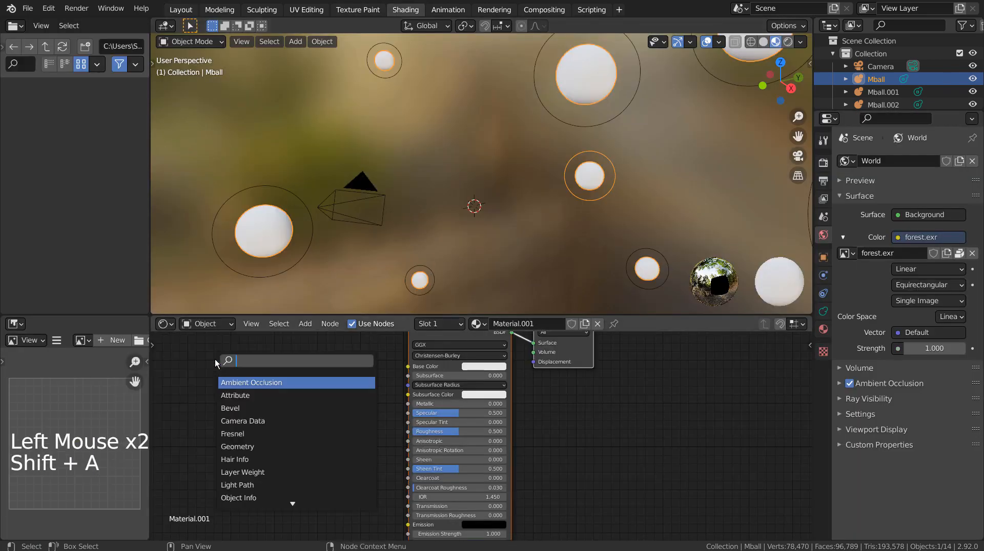
pyautogui.write('color')
pyautogui.press('Down')
pyautogui.press('Return')
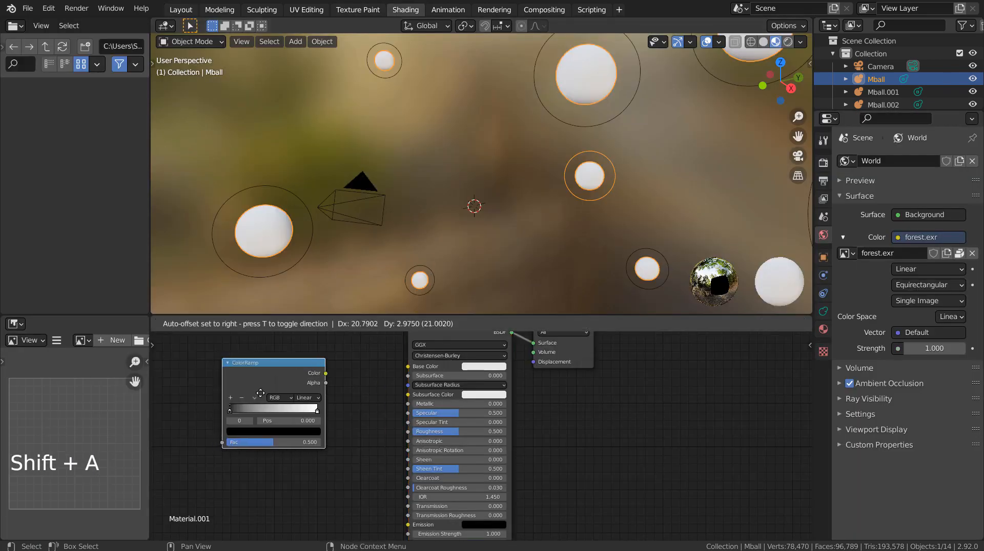
pyautogui.click(291, 393)
# Add a Gradient Texture node and wire its Color into the ColorRamp's Fac, with the ramp's Color feeding the Principled BSDF's Base Color.
pyautogui.keyDown('shift'); pyautogui.moveTo(173, 385); pyautogui.dragTo(286, 428, button='middle'); pyautogui.keyUp('shift')
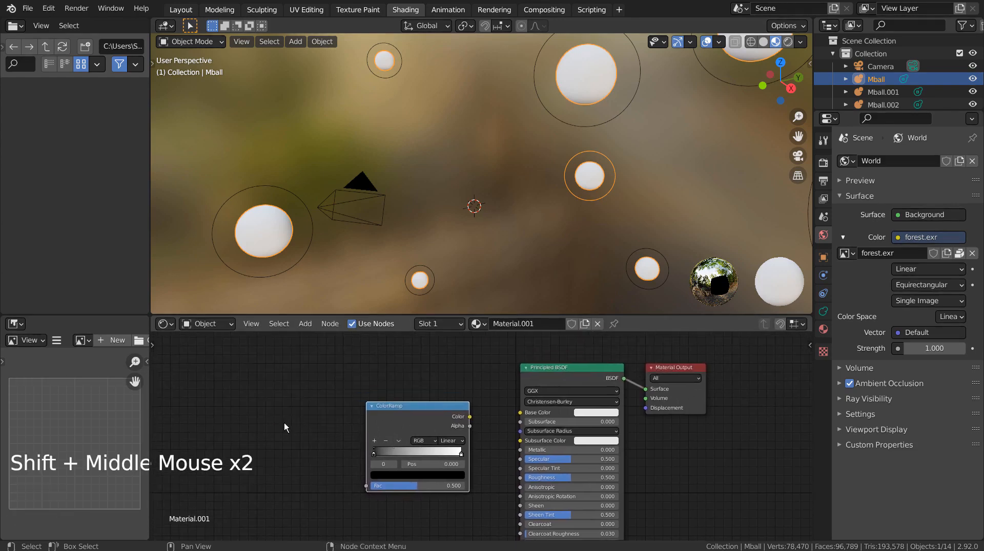
pyautogui.hotkey('shift', 'a')
pyautogui.write('grad')
pyautogui.press('Return')
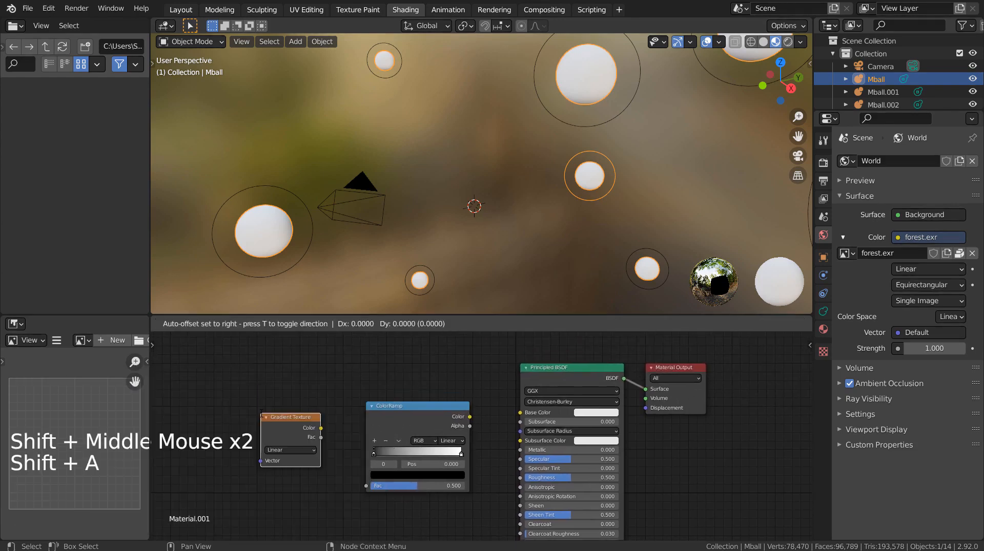
pyautogui.click(262, 422)
pyautogui.moveTo(321, 434); pyautogui.dragTo(368, 489)
pyautogui.moveTo(470, 417); pyautogui.dragTo(522, 415)
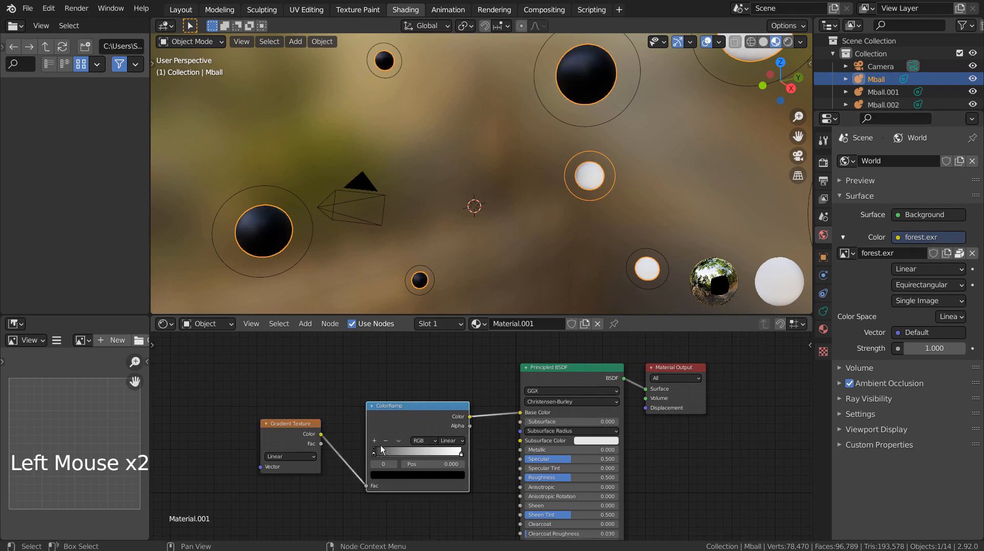
# Colour the ColorRamp's first stop blue (H 0.615, S 0.996, V 1.000) and its last stop orange.
pyautogui.click(403, 477)
pyautogui.moveTo(444, 404); pyautogui.dragTo(445, 363)
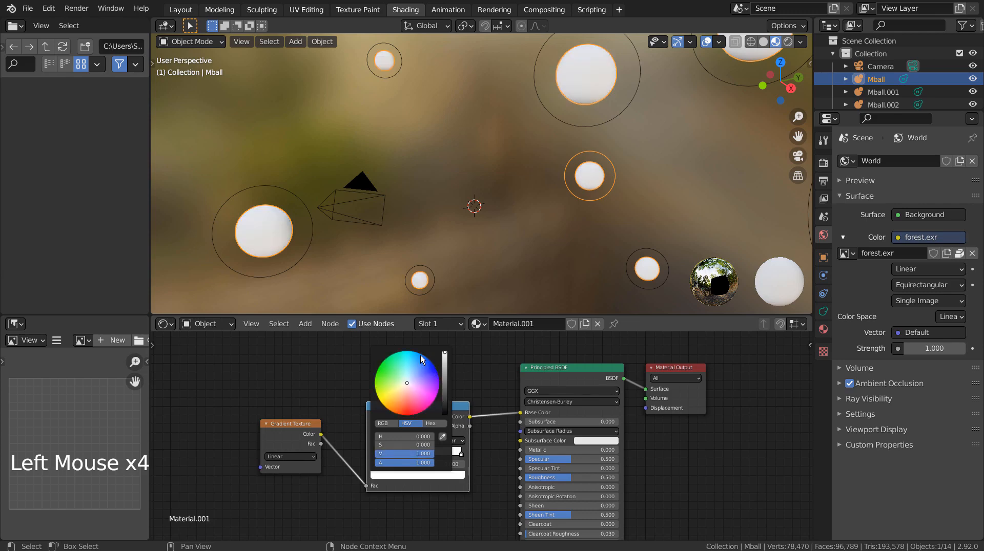
pyautogui.click(420, 356)
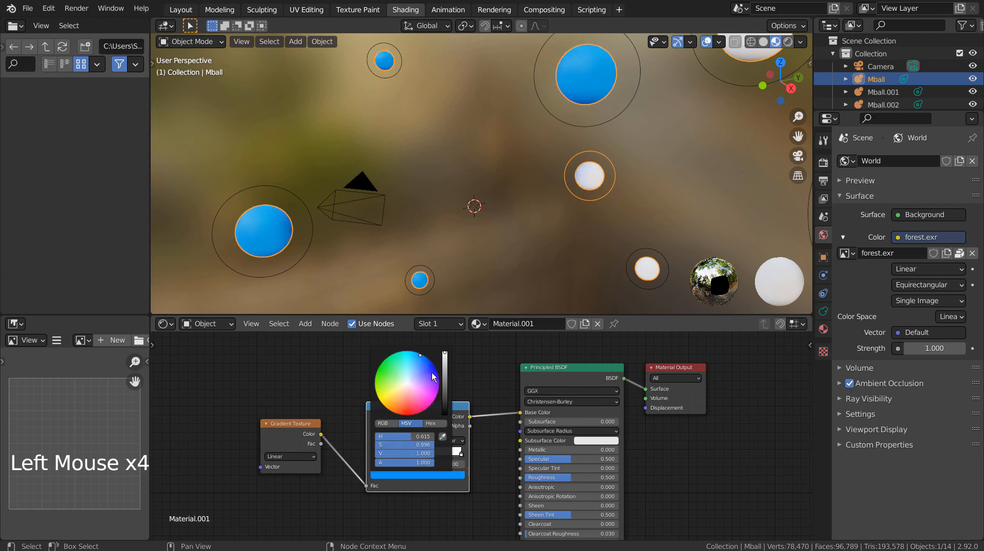
pyautogui.click(461, 454)
pyautogui.click(448, 477)
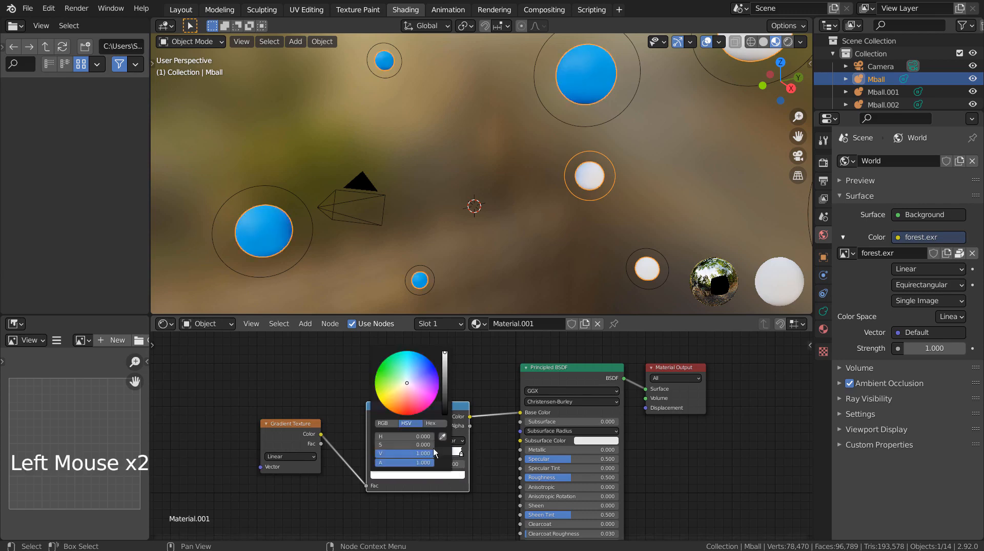
pyautogui.click(399, 407)
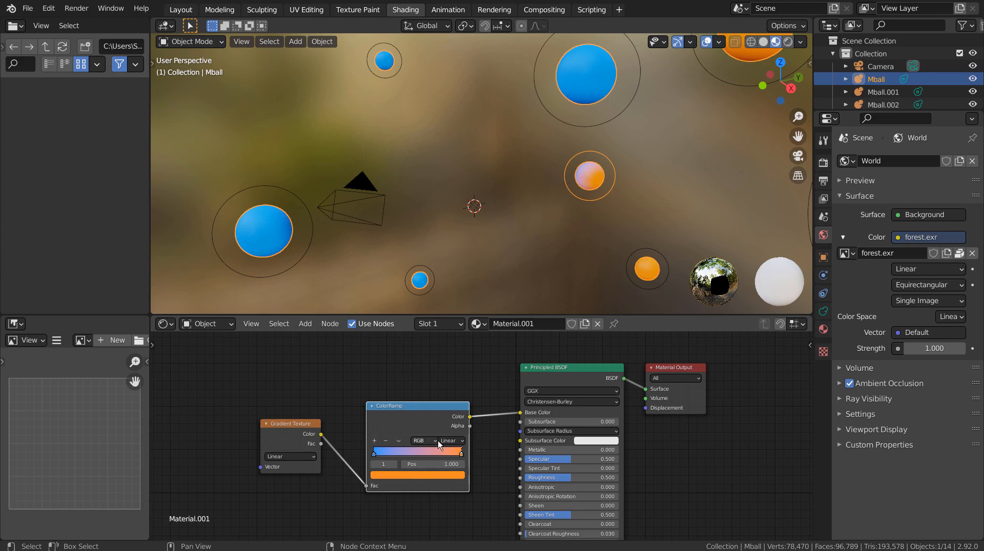
# Try the Spherical and Quadratic Sphere types on the Gradient Texture.
pyautogui.click(291, 457)
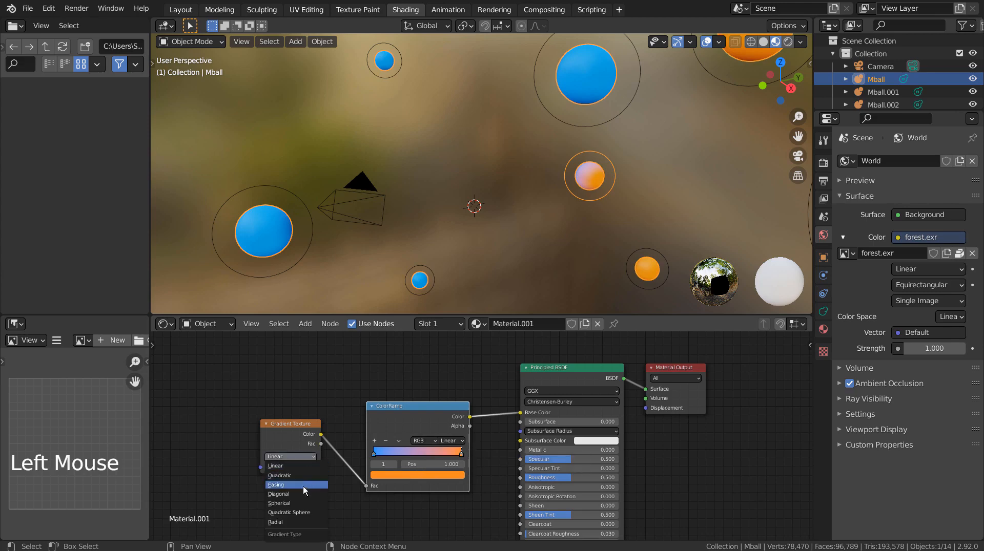
pyautogui.click(304, 503)
pyautogui.scroll(-5, 584, 218)
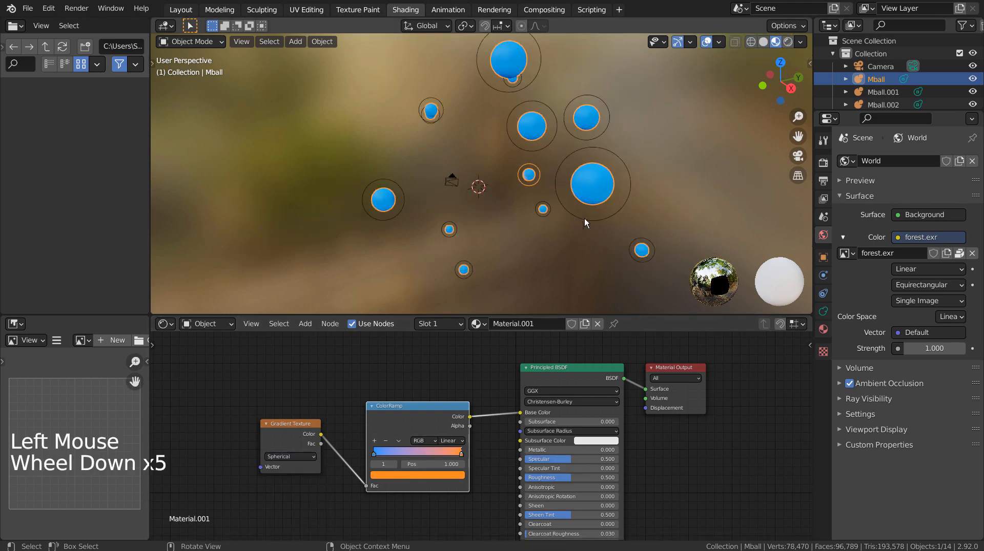
pyautogui.moveTo(584, 218); pyautogui.dragTo(446, 221, button='middle')
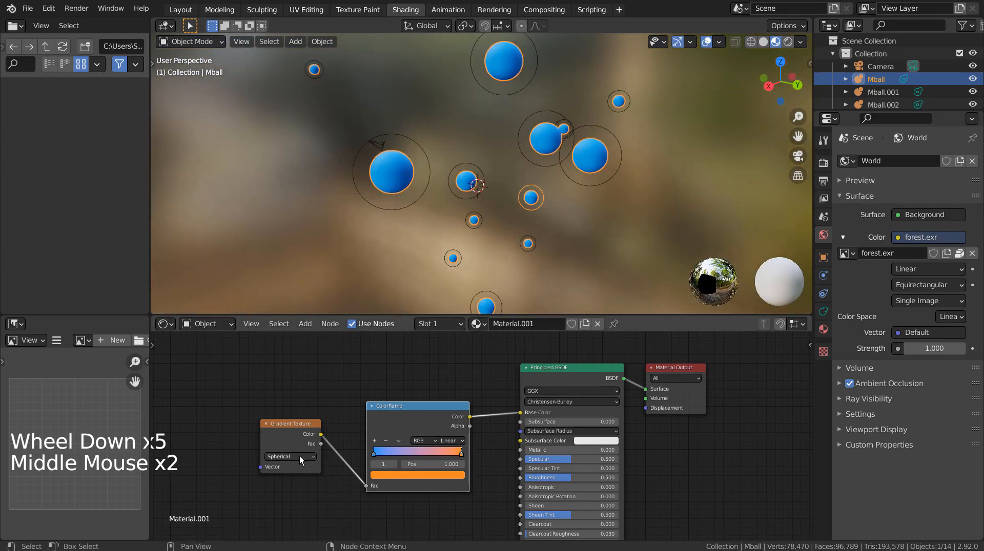
pyautogui.moveTo(299, 456); pyautogui.dragTo(303, 509)
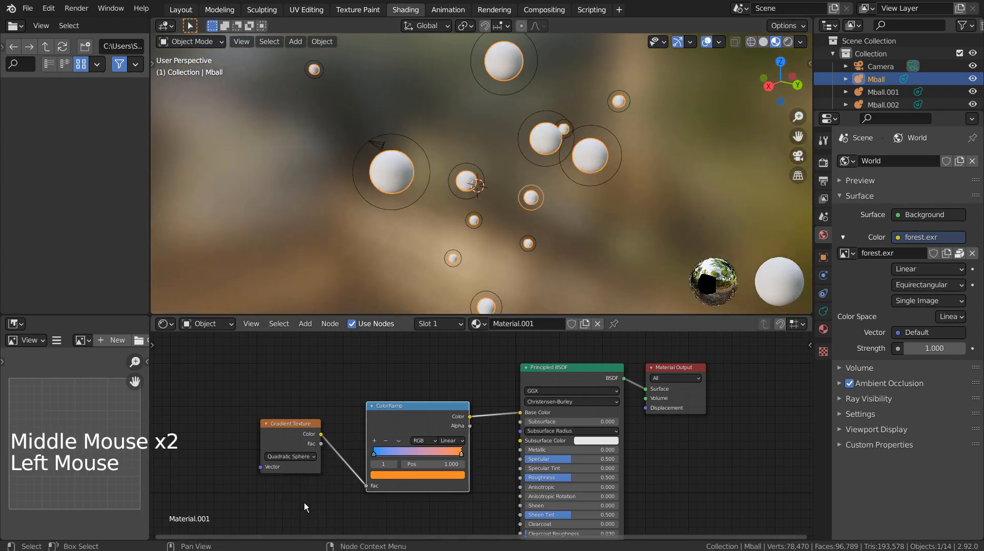
pyautogui.click(306, 486)
# Add Texture Coordinate and Mapping nodes before the Gradient Texture and link the Object output to the Mapping's Vector.
pyautogui.click(288, 430)
pyautogui.hotkey('ctrl', 't')
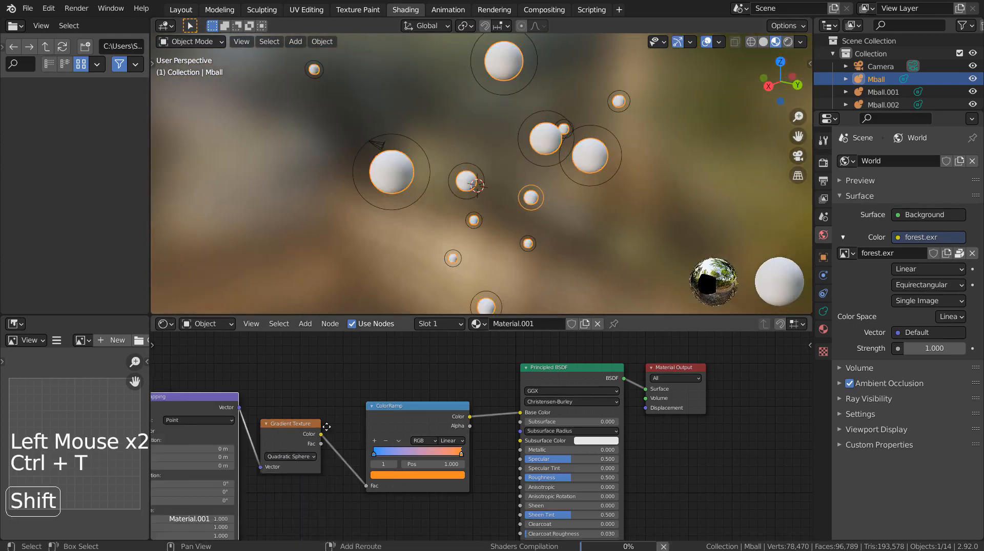
pyautogui.keyDown('shift'); pyautogui.moveTo(326, 427); pyautogui.dragTo(540, 424, button='middle'); pyautogui.keyUp('shift')
pyautogui.moveTo(318, 430); pyautogui.dragTo(359, 430)
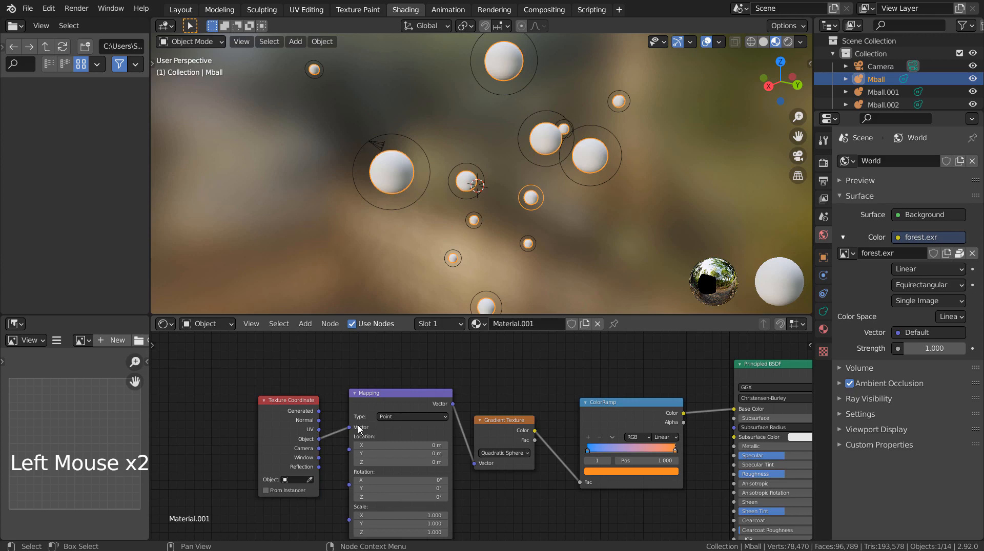
# Try the Linear and Diagonal gradient types, and set the Gradient Texture to Radial.
pyautogui.click(521, 454)
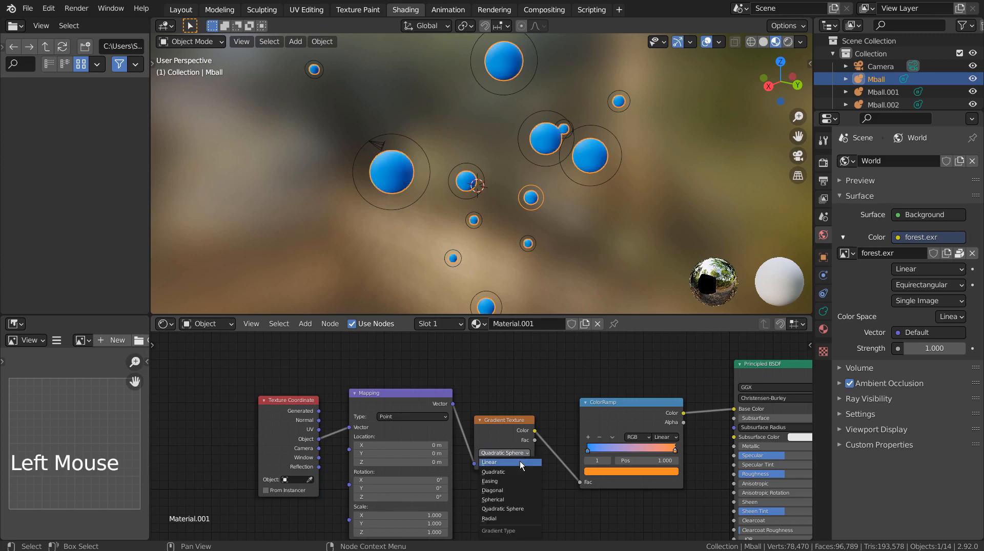
pyautogui.click(520, 463)
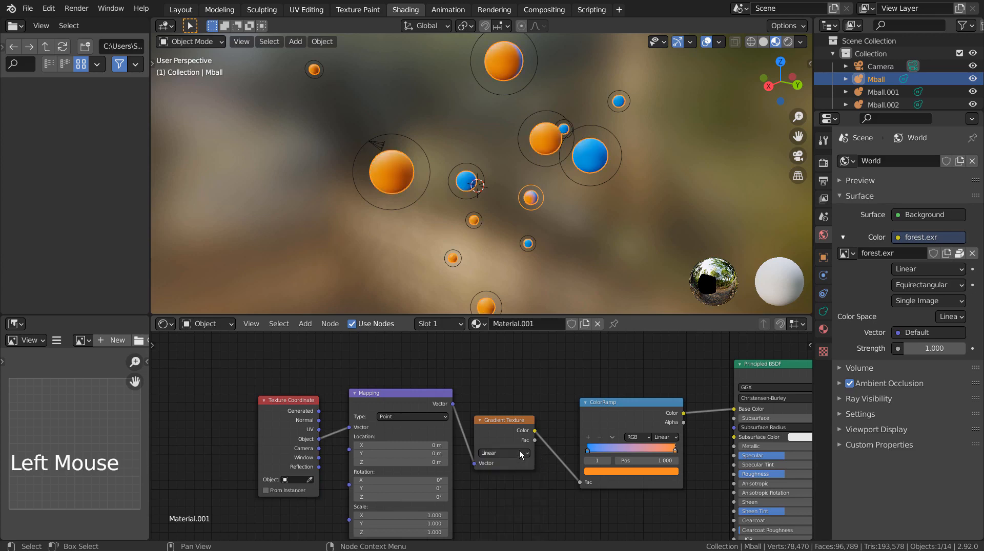
pyautogui.click(519, 450)
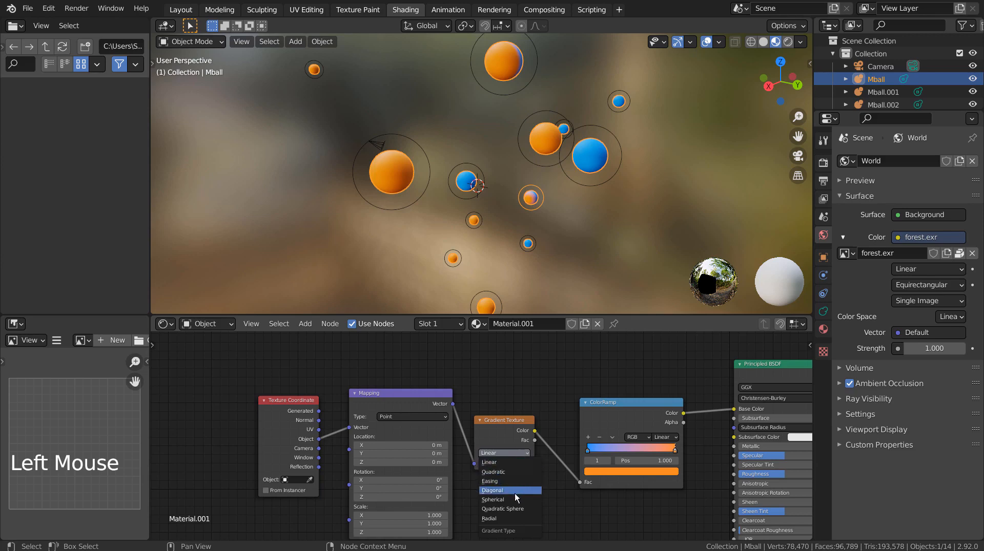
pyautogui.click(514, 492)
pyautogui.click(518, 454)
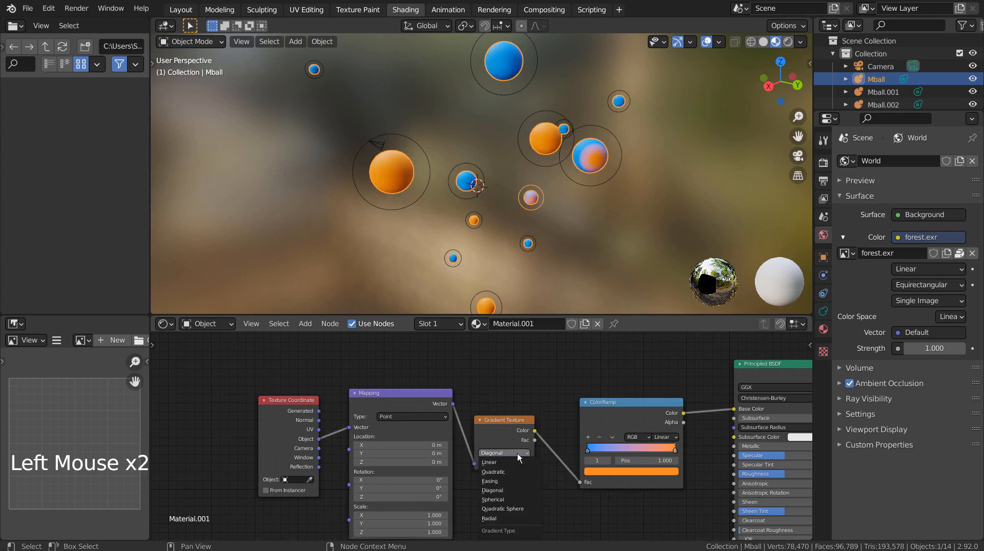
pyautogui.click(515, 519)
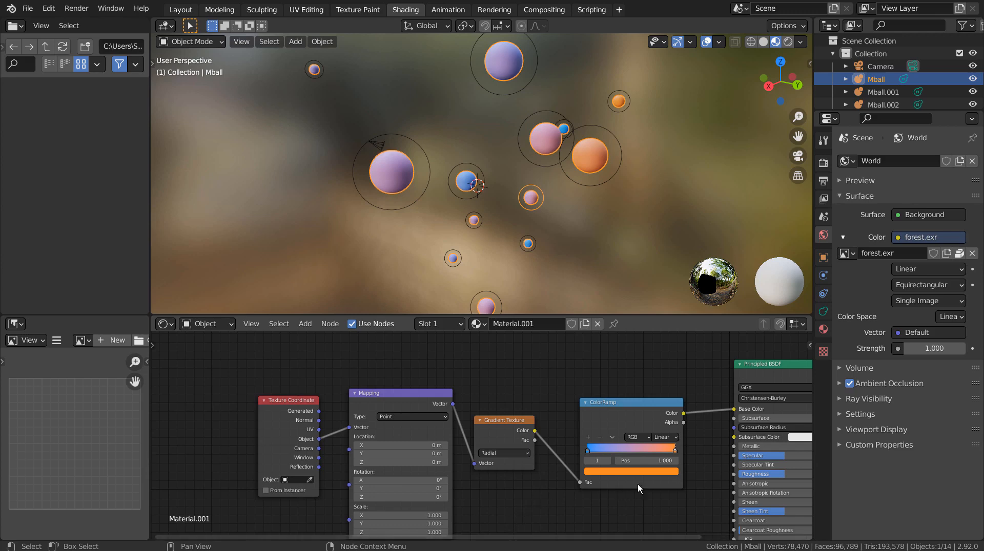
# Add a middle stop to the ColorRamp at position 0.500 and colour it green.
pyautogui.click(588, 438)
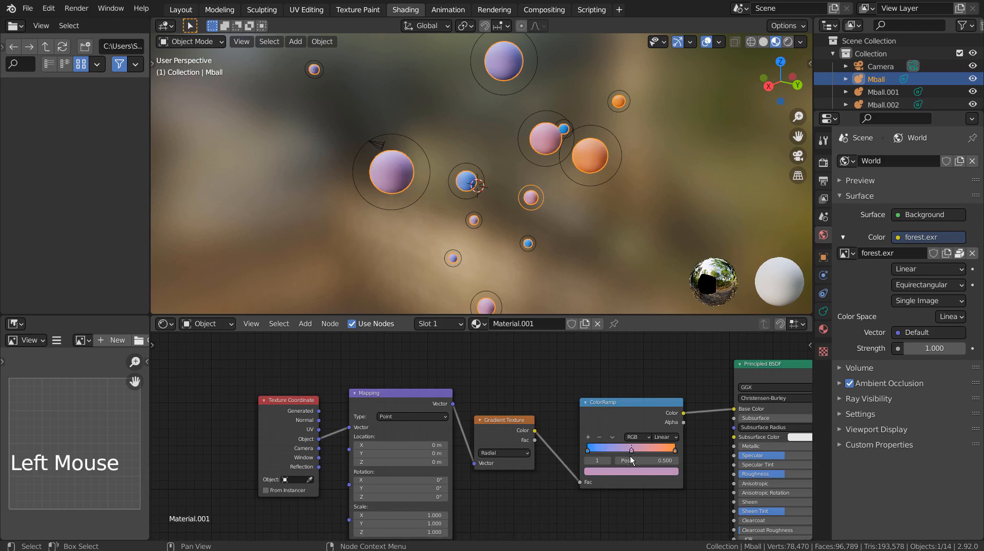
pyautogui.click(632, 471)
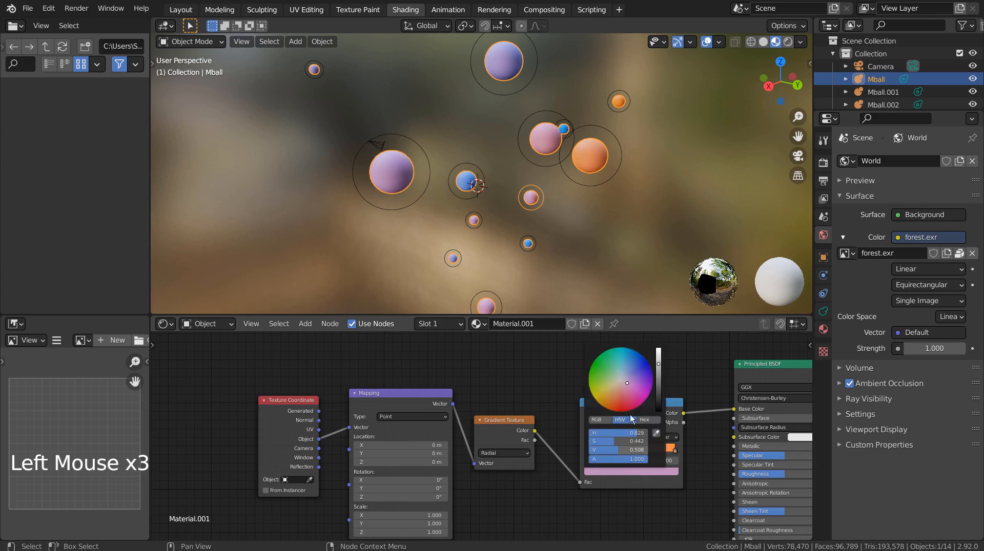
pyautogui.click(603, 392)
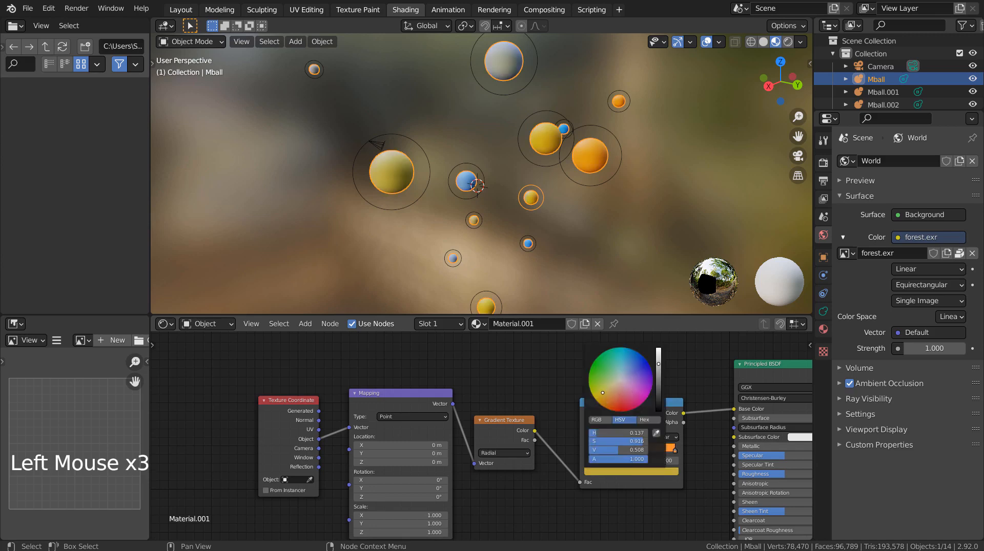
pyautogui.click(613, 368)
pyautogui.click(519, 364)
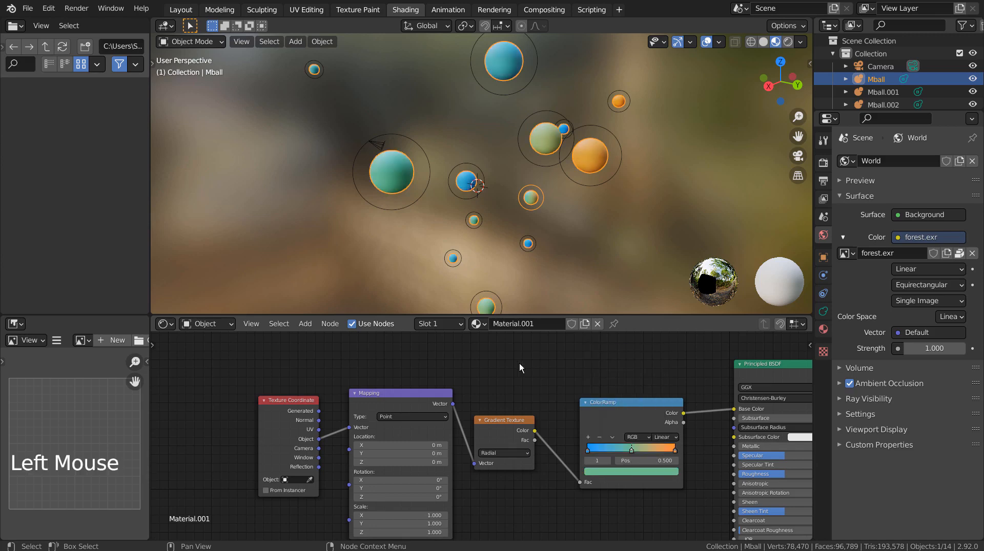
# Replace the Object coordinates feeding the Mapping's Vector with the Texture Coordinate's Generated output and check the metaballs.
pyautogui.scroll(2, 603, 185)
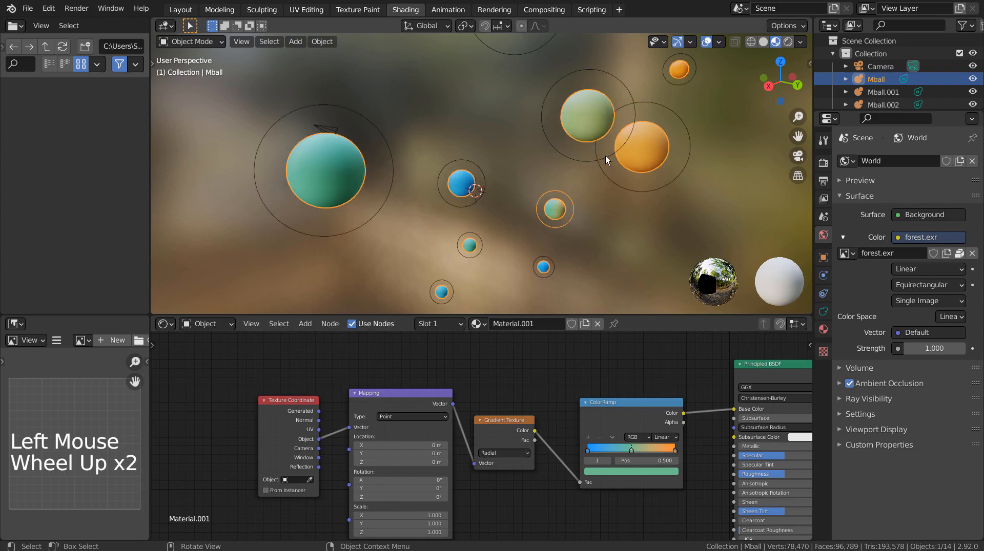
pyautogui.moveTo(600, 171); pyautogui.dragTo(579, 203, button='middle')
pyautogui.scroll(-1, 475, 373)
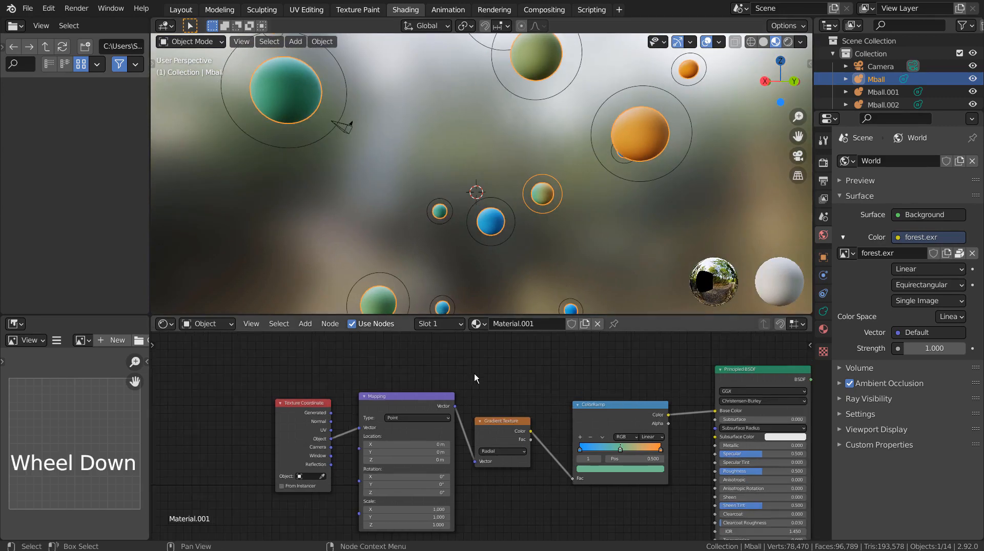
pyautogui.moveTo(332, 413); pyautogui.dragTo(360, 429)
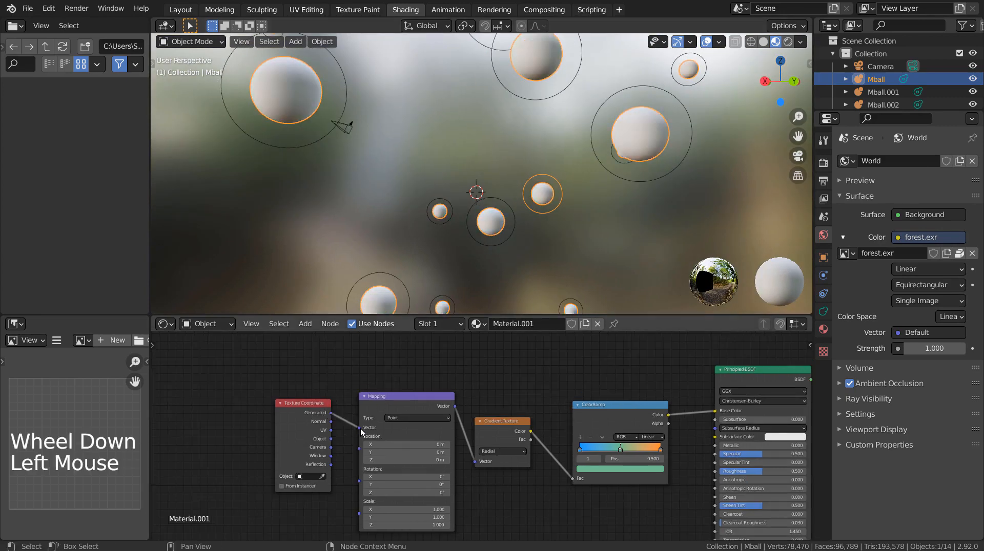
pyautogui.scroll(-4, 518, 248)
pyautogui.moveTo(518, 248); pyautogui.dragTo(484, 253, button='middle')
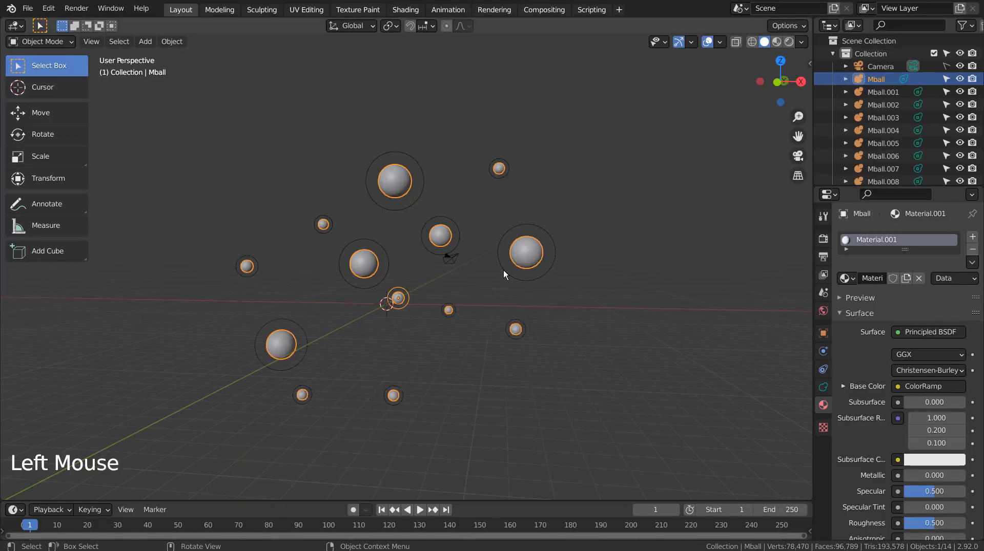
# In front view, duplicate Mball.001 and place the copy about 0.68 m in X and 2.68 m in Z from it.
pyautogui.press('KP_1')
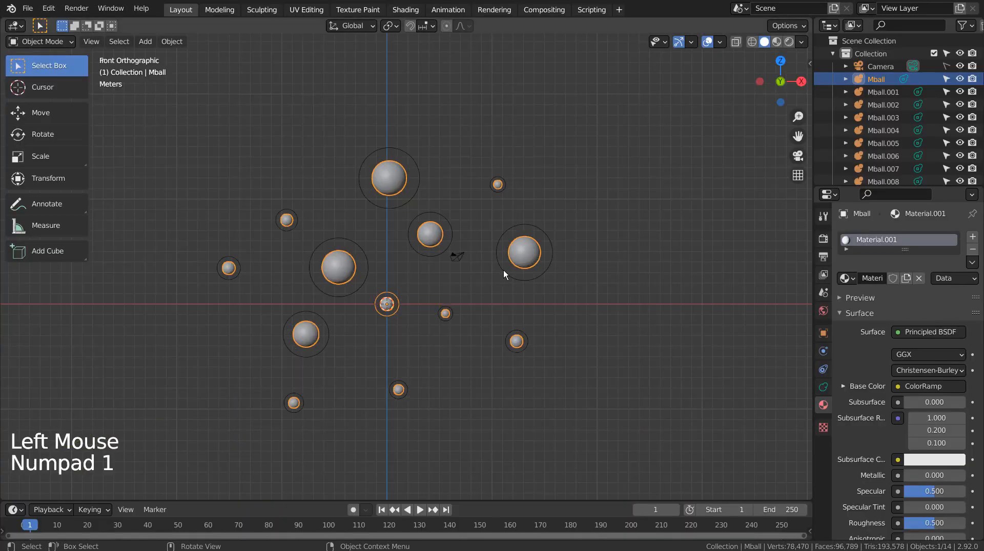
pyautogui.click(888, 90)
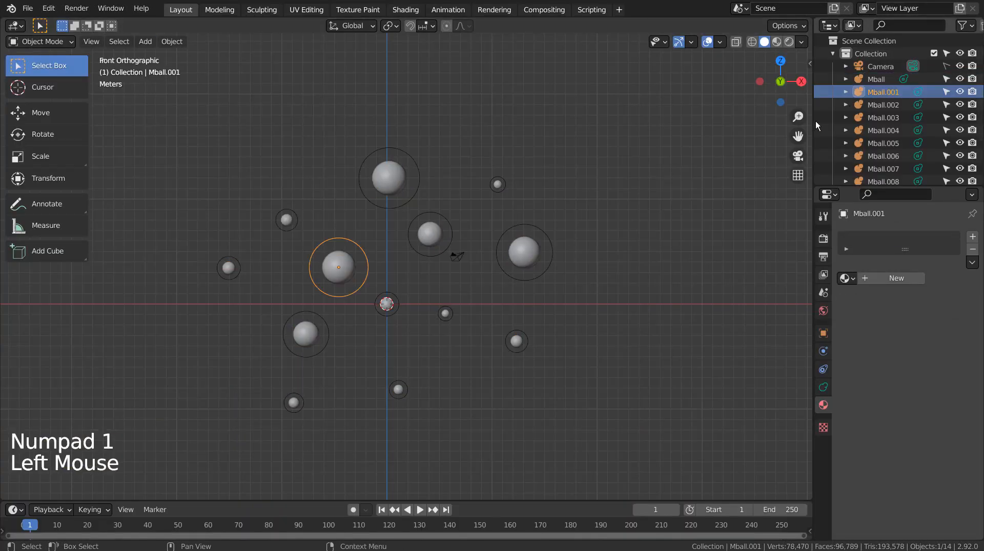
pyautogui.hotkey('shift', 'd')
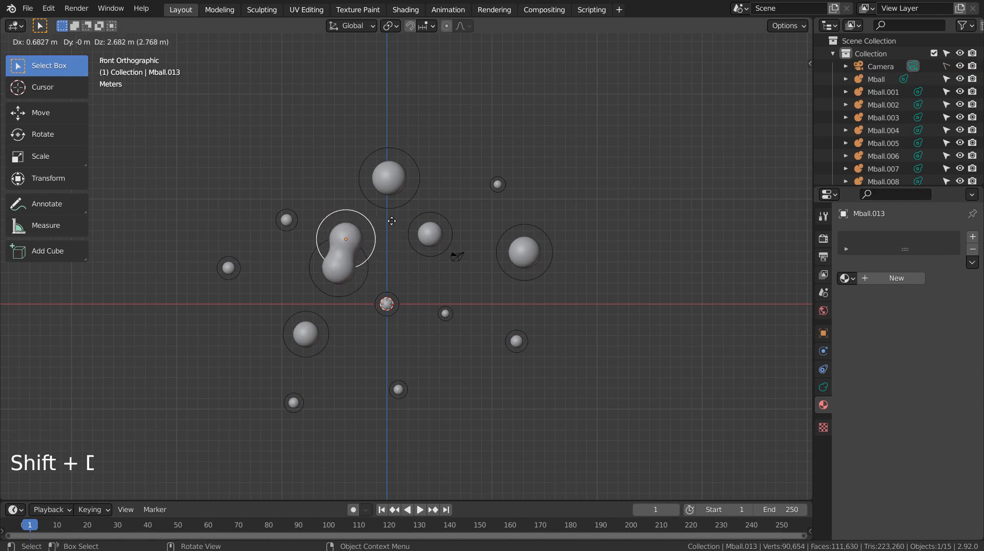
pyautogui.click(391, 221)
# Scale the duplicated metaball to about 0.51 and move it about -0.54 m in Z against the large metaball.
pyautogui.press('s')
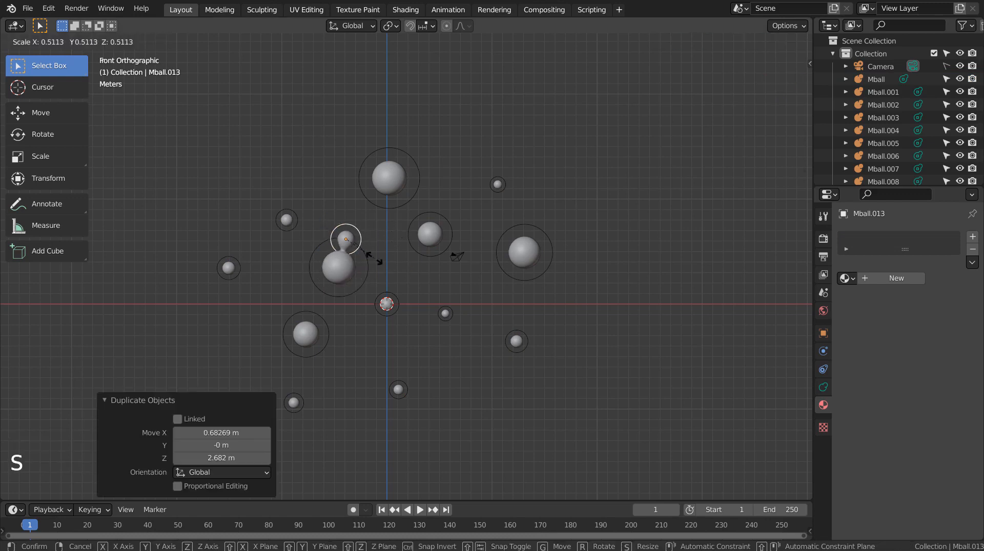
pyautogui.click(374, 266)
pyautogui.press('g')
pyautogui.click(374, 266)
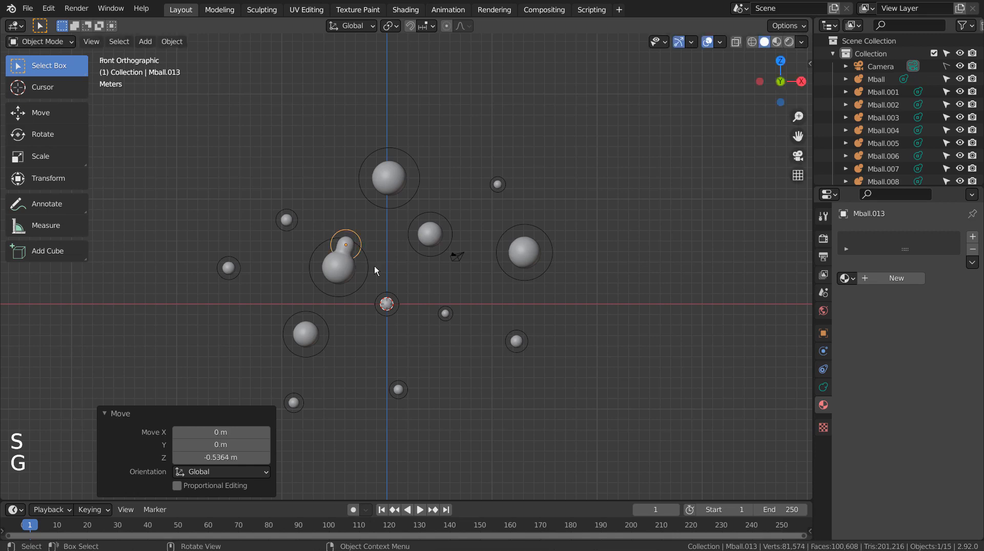
# Duplicate the small metaball twice around the large one, offset about 0.78 m X, -3.32 m Z and then about -3.32 m X, 0.78 m Z.
pyautogui.hotkey('shift', 'd')
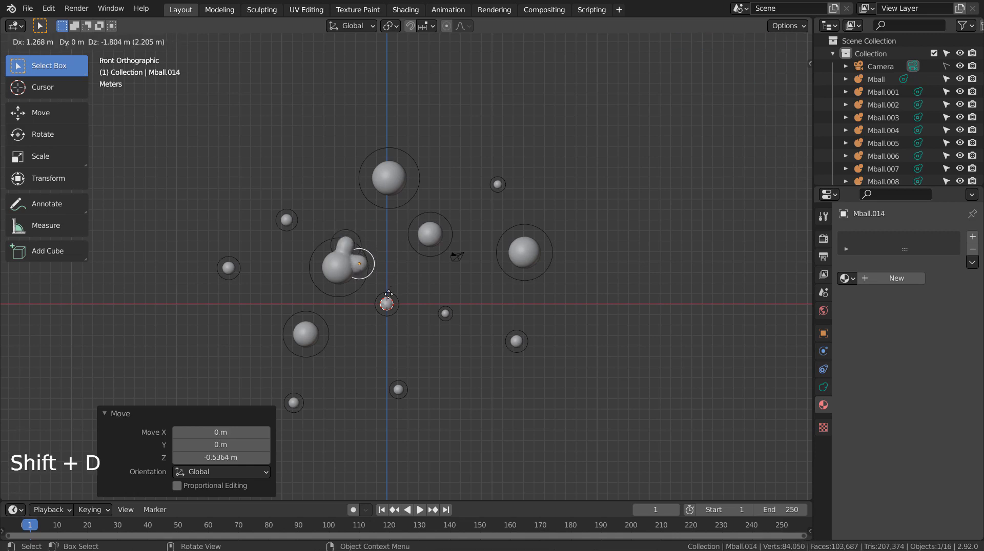
pyautogui.click(386, 304)
pyautogui.hotkey('shift', 'd')
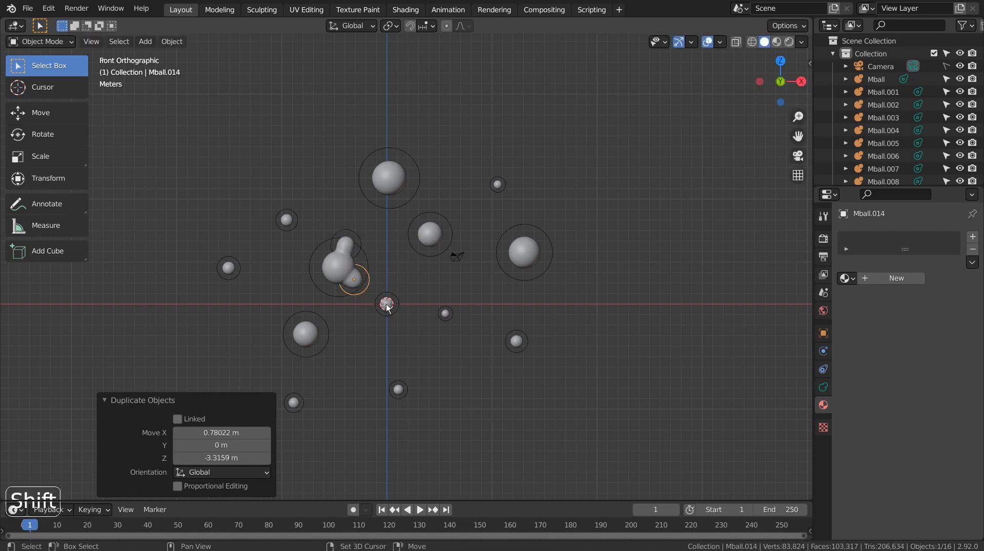
pyautogui.click(352, 296)
# Switch the viewport to Material Preview shading and deselect the metaball to check the merged shape's colours.
pyautogui.click(777, 41)
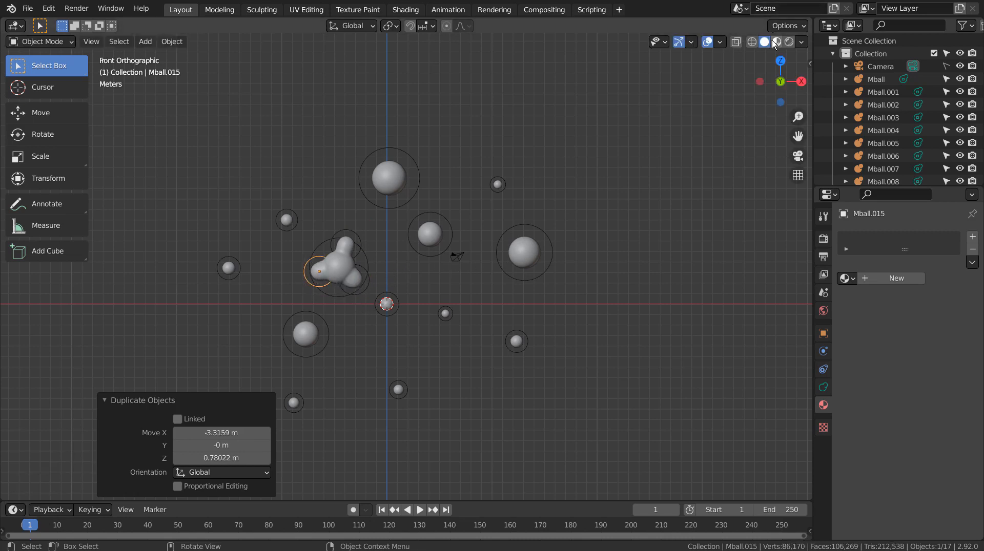
pyautogui.doubleClick(468, 209)
pyautogui.scroll(2, 468, 209)
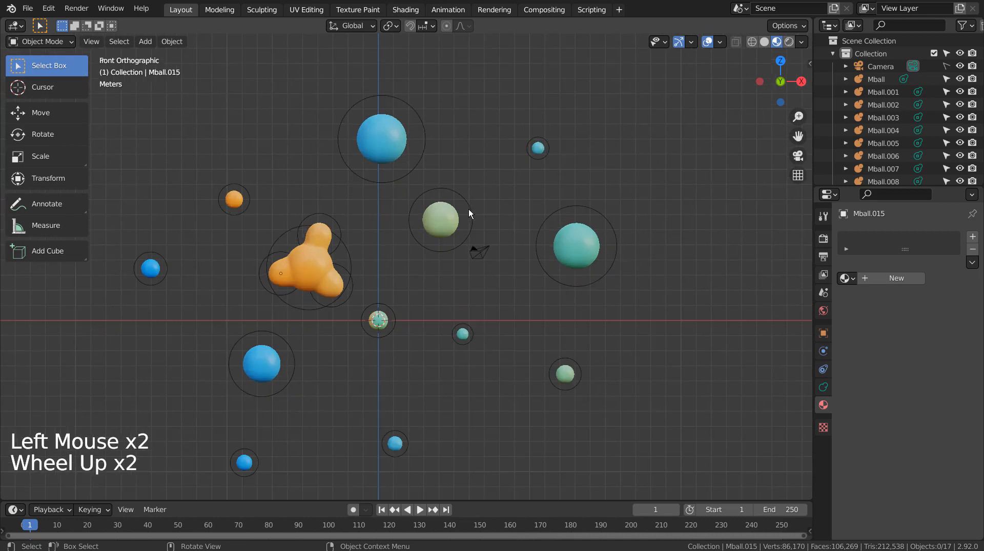
# Duplicate the central metaball Mball and place the copy about -0.78 m in X and -0.85 m in Z from it.
pyautogui.click(448, 216)
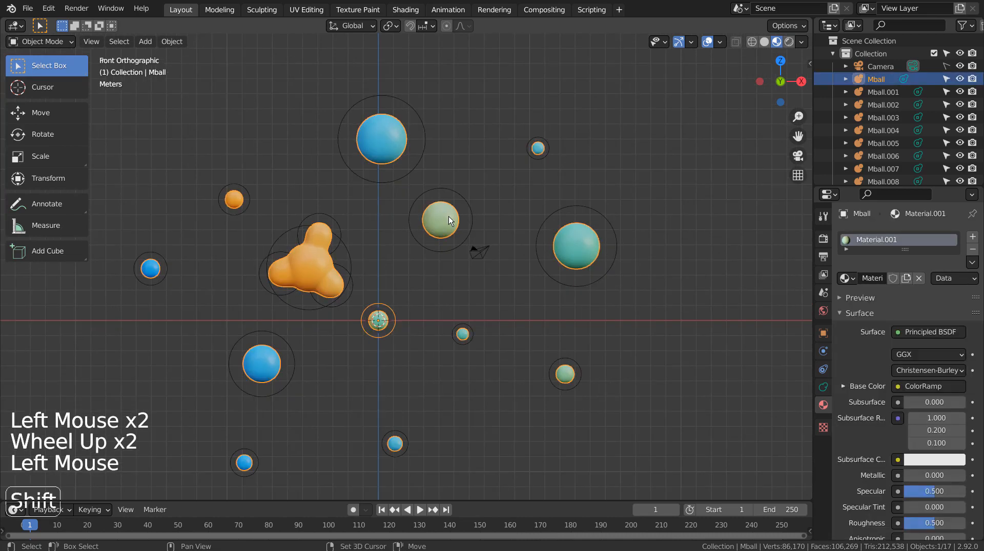
pyautogui.hotkey('shift', 'd')
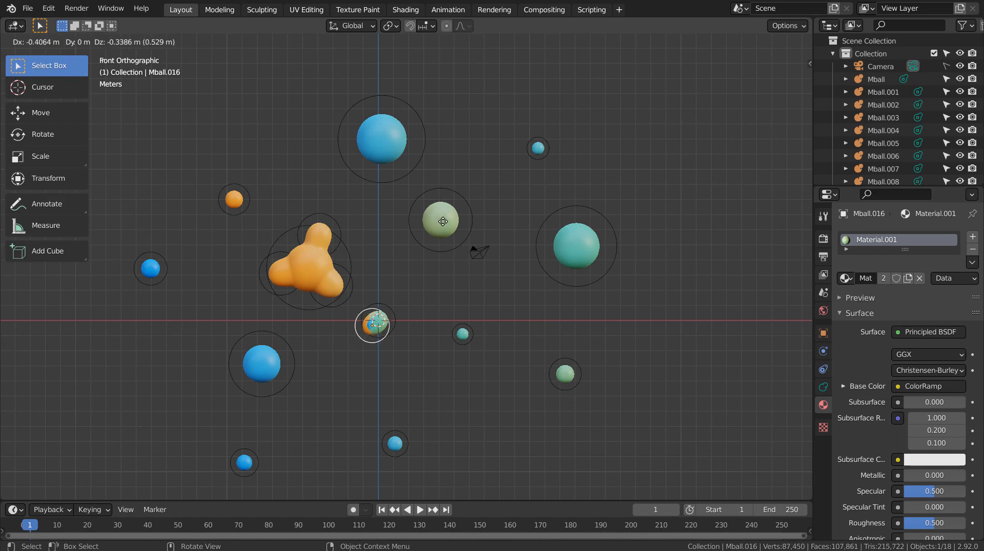
pyautogui.click(437, 231)
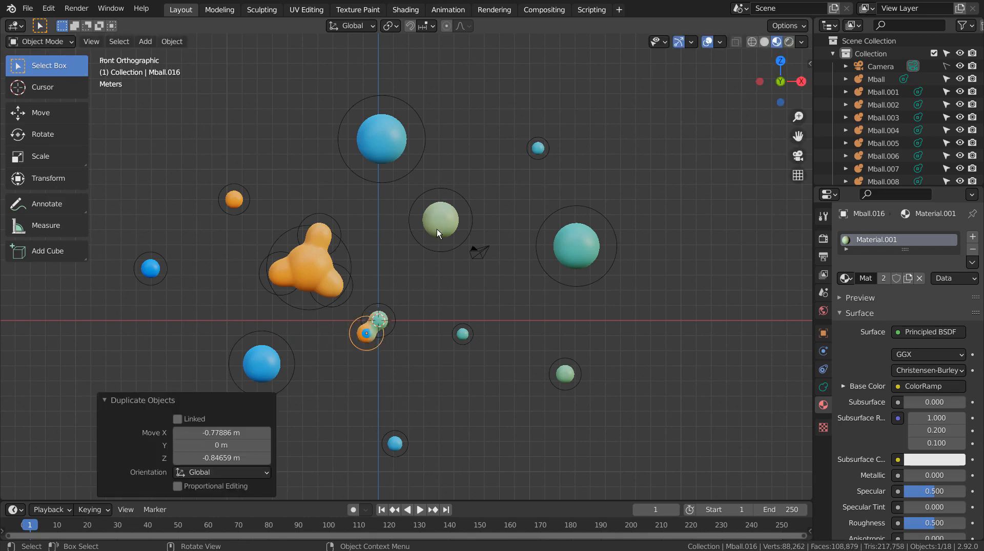
# Scale the central metaball's copy to about 0.68 and move it about 0.18 m in X and 0.16 m in Z.
pyautogui.scroll(4, 425, 294)
pyautogui.press('s')
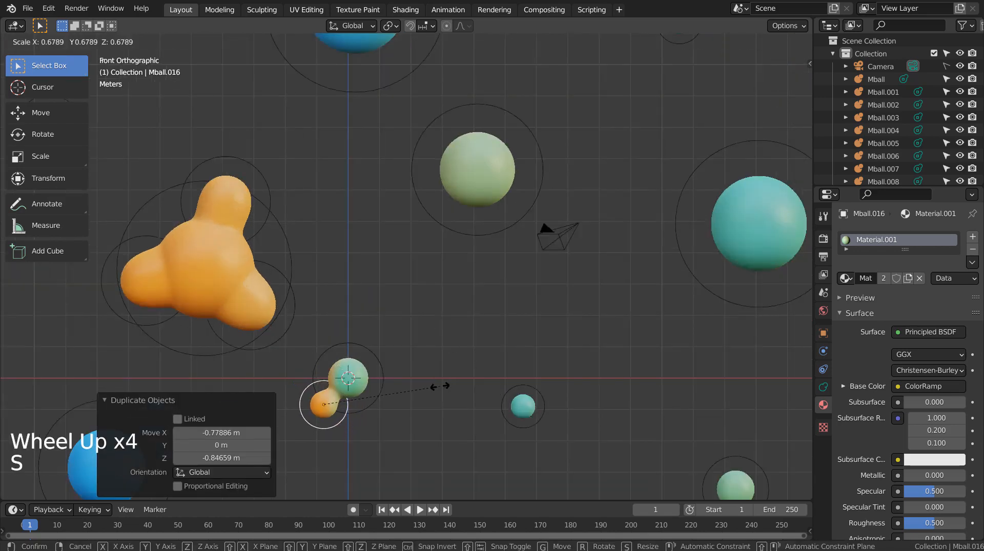
pyautogui.click(442, 385)
pyautogui.press('g')
pyautogui.click(445, 382)
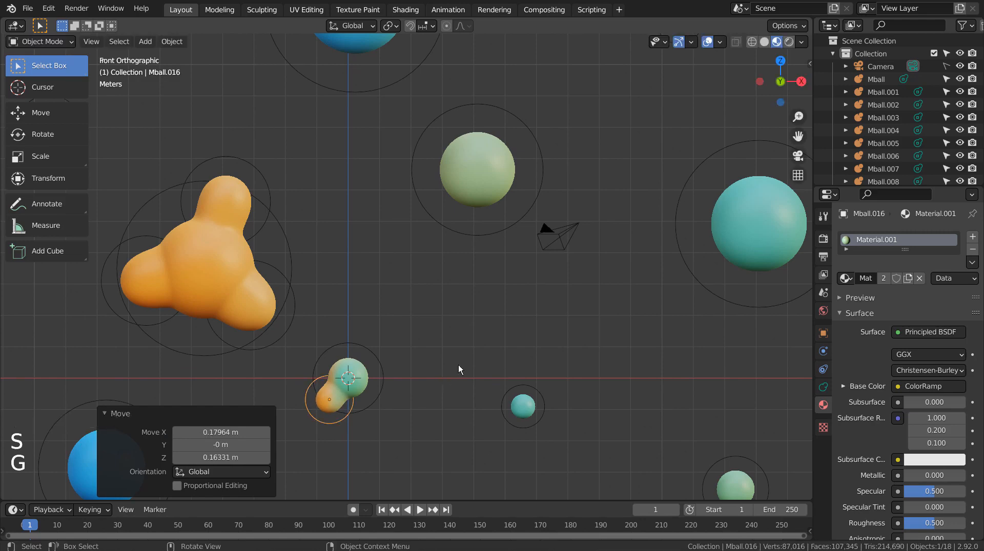
# Duplicate the small lobe three times around the central metaball, successively offset about (-0.23, 1.07), (1.38, 0.48) and (0.25, -1.41) m in X and Z.
pyautogui.scroll(-3, 459, 363)
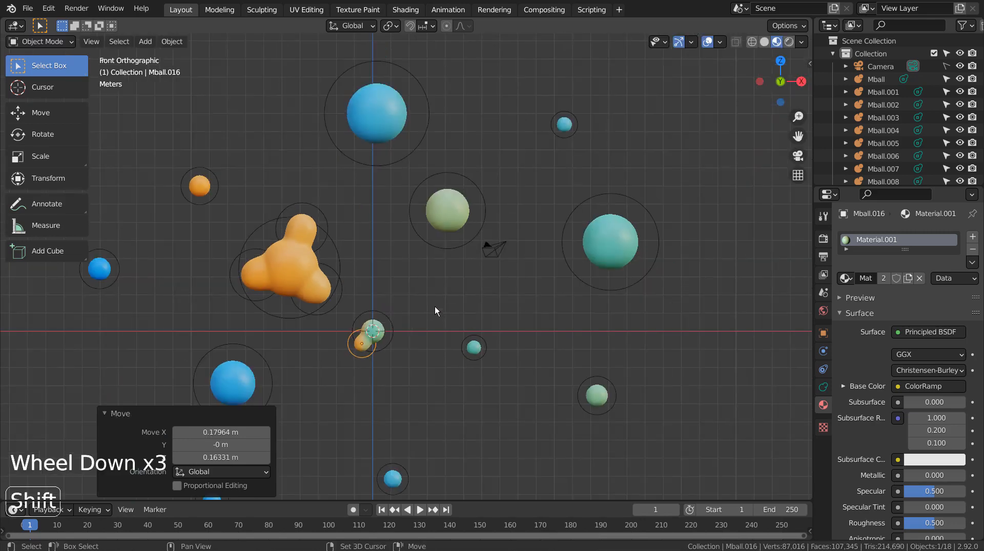
pyautogui.hotkey('shift', 'd')
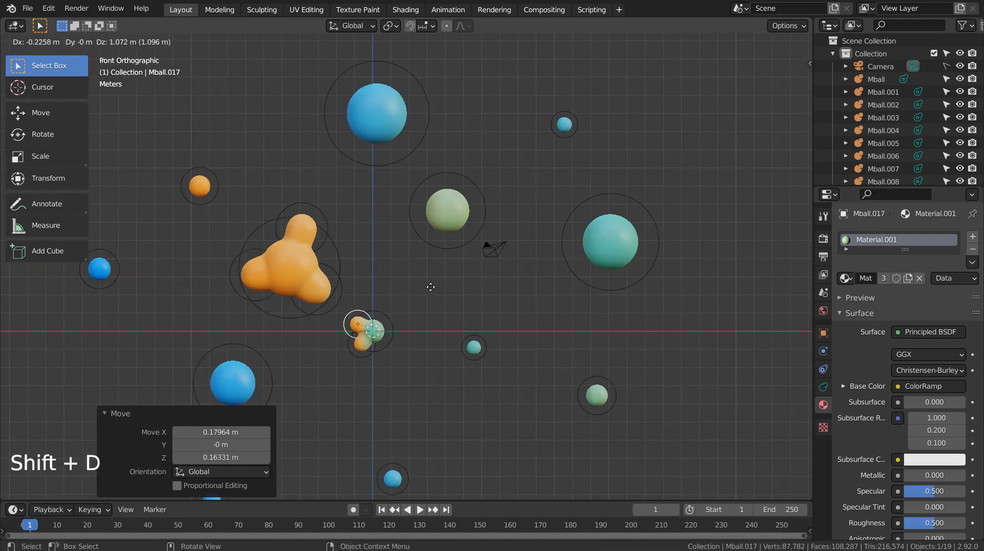
pyautogui.click(434, 287)
pyautogui.hotkey('shift', 'd')
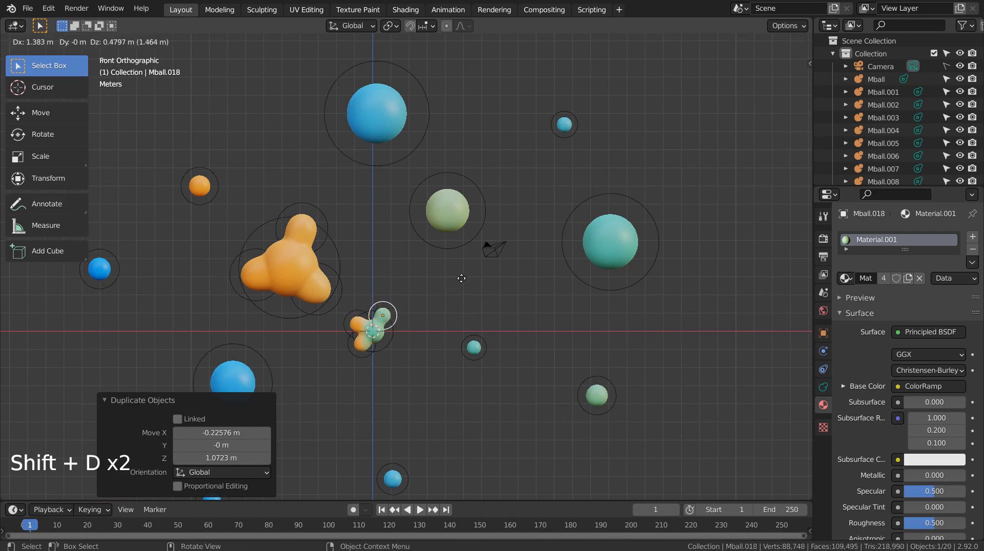
pyautogui.click(461, 280)
pyautogui.hotkey('shift', 'd')
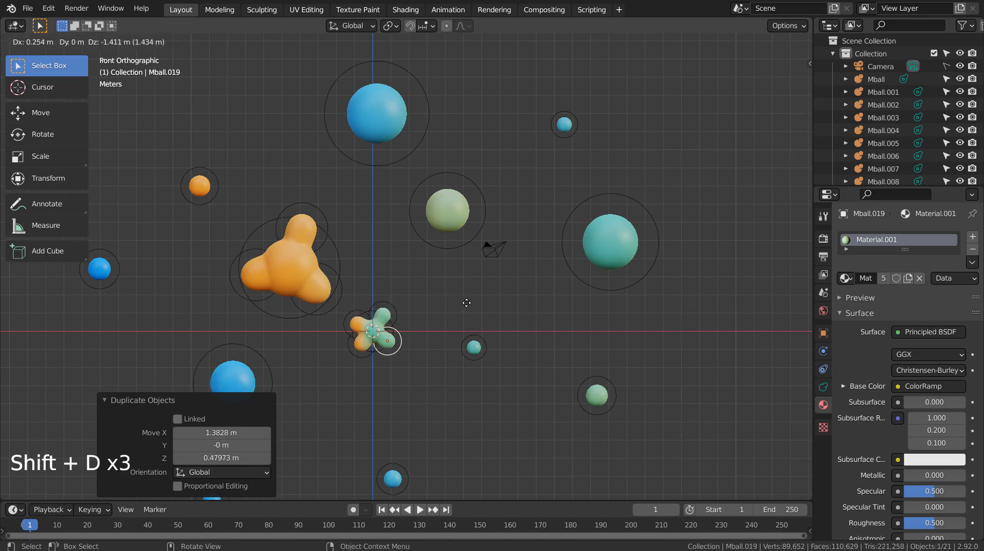
pyautogui.click(467, 301)
pyautogui.click(472, 214)
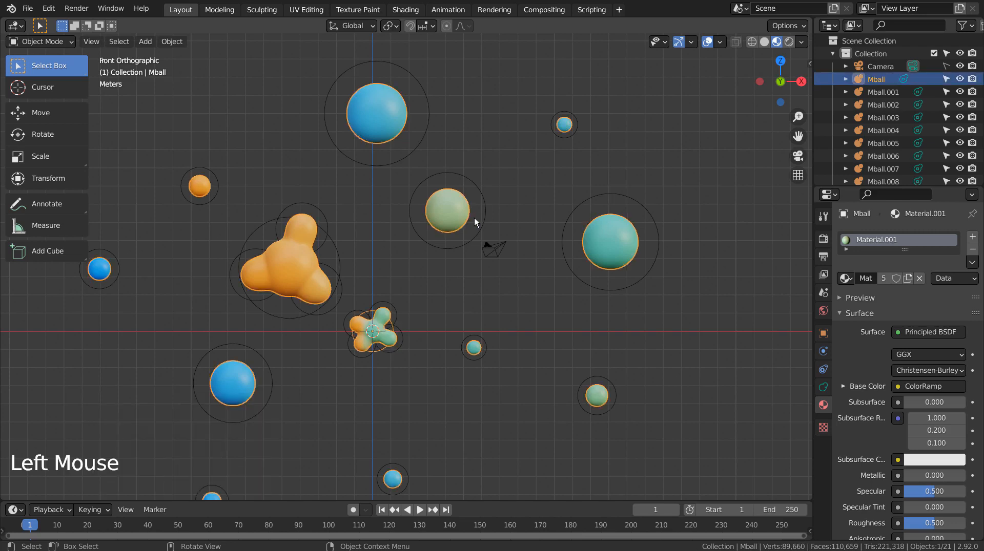
pyautogui.hotkey('shift', 'd')
pyautogui.click(497, 207)
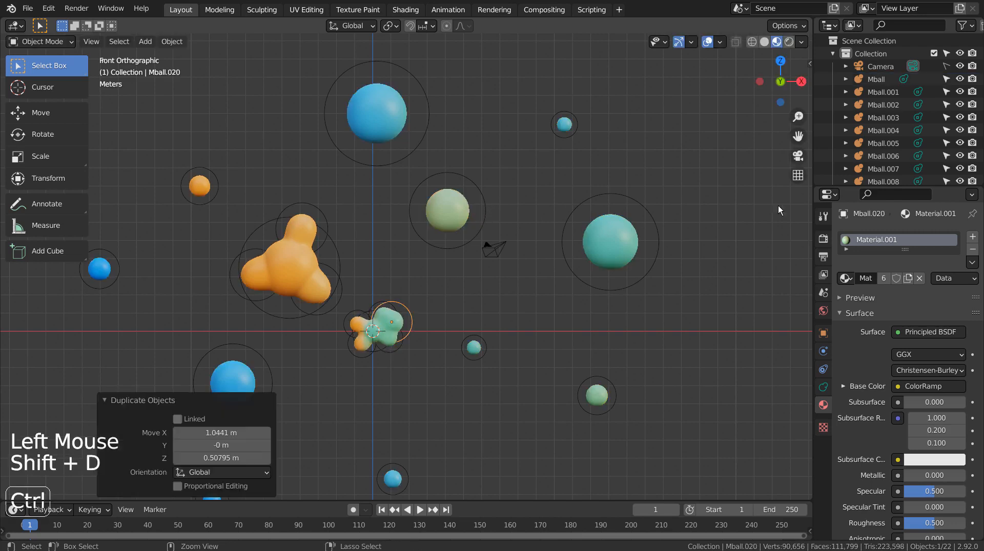
pyautogui.hotkey('ctrl', 'z')
# Duplicate the green metaball Mball.002 and place the copy about 1.38 m in X and 1.69 m in Z from it.
pyautogui.click(876, 92)
pyautogui.click(876, 105)
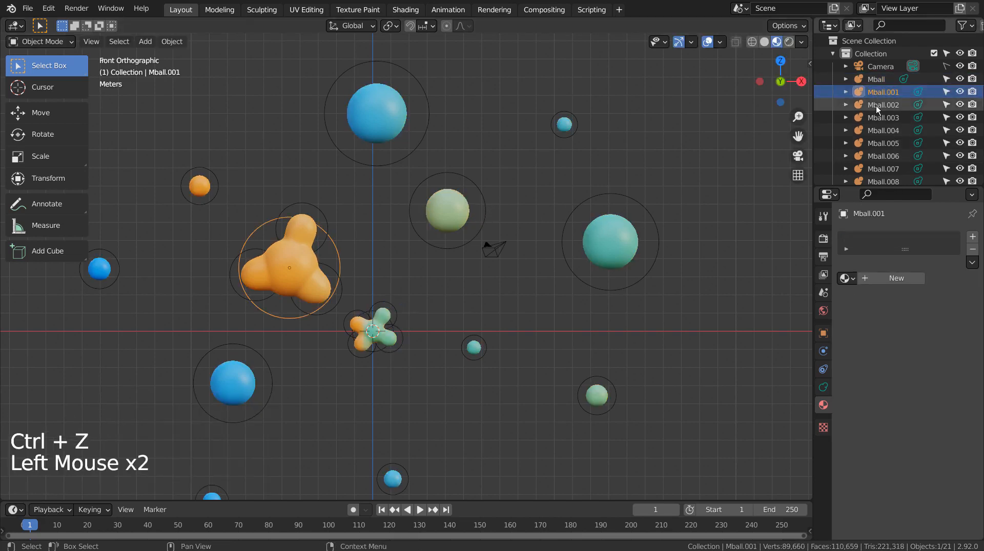
pyautogui.hotkey('shift', 'd')
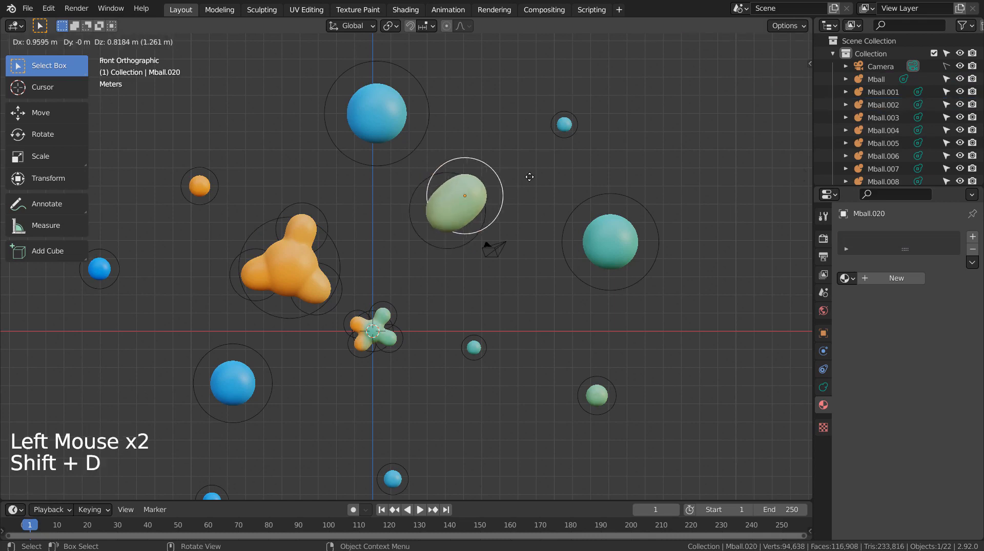
pyautogui.click(530, 169)
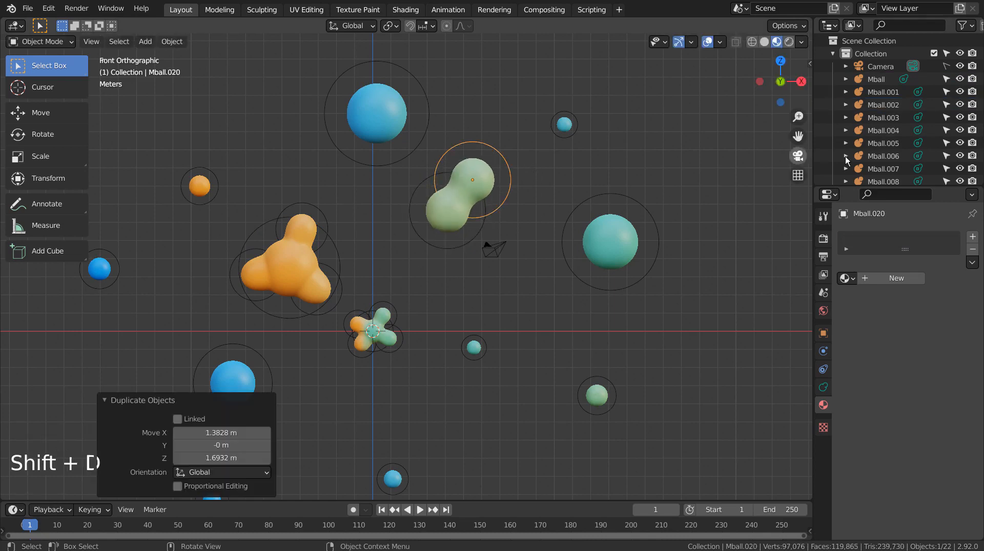
# Duplicate the small blue metaball Mball.004 and place the copy about -0.48 m in X and 0.20 m in Z from it.
pyautogui.click(881, 126)
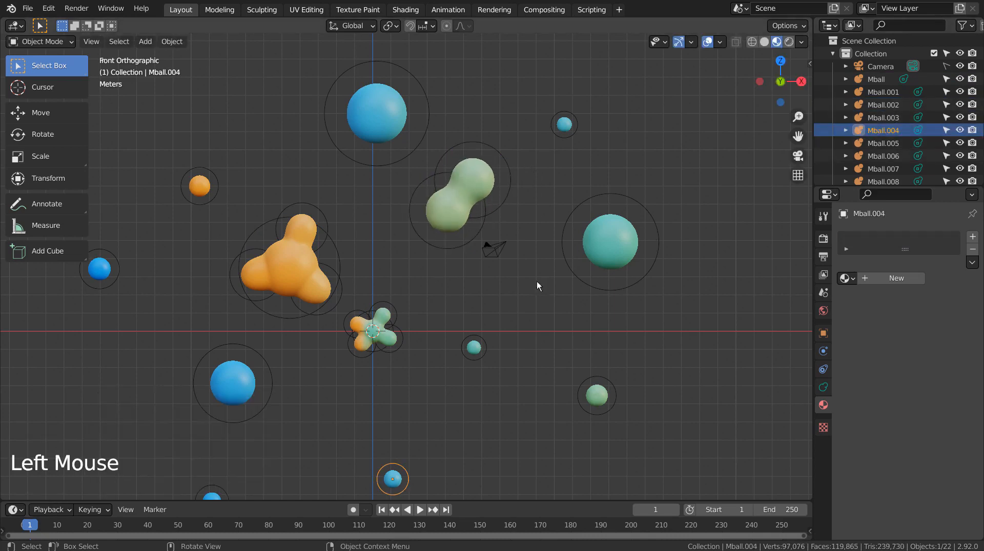
pyautogui.hotkey('shift', 'd')
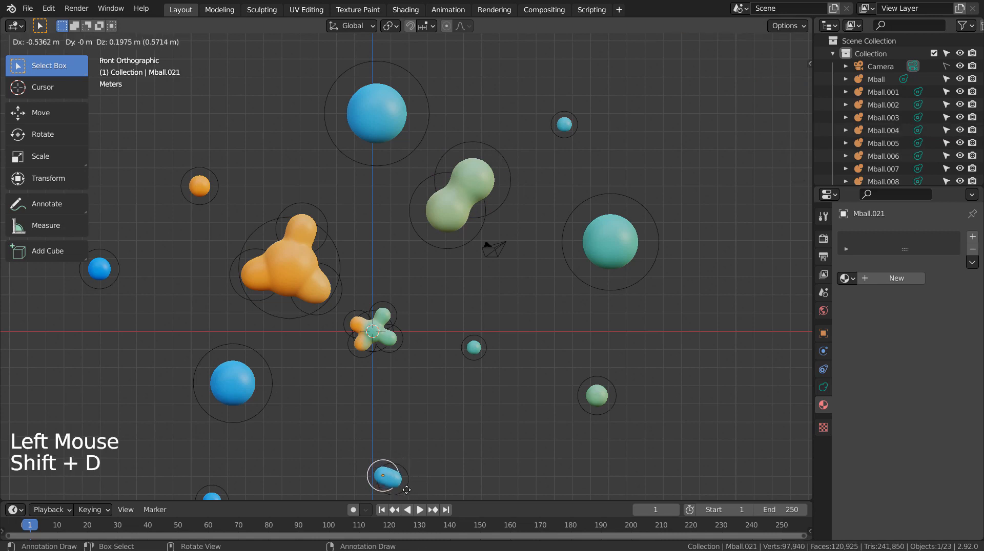
pyautogui.click(411, 490)
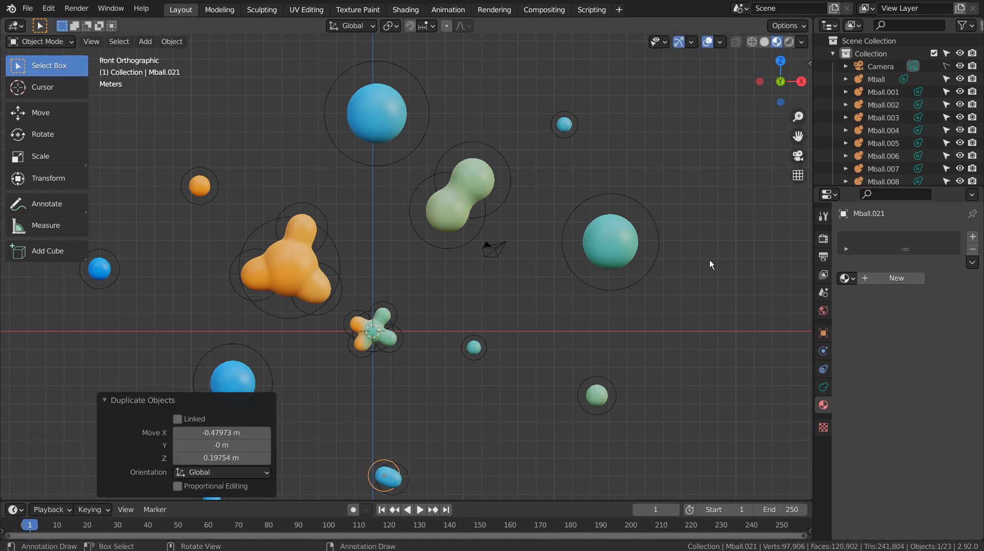
# Duplicate the large blue metaball Mball.005 and place the copy just below it.
pyautogui.click(883, 146)
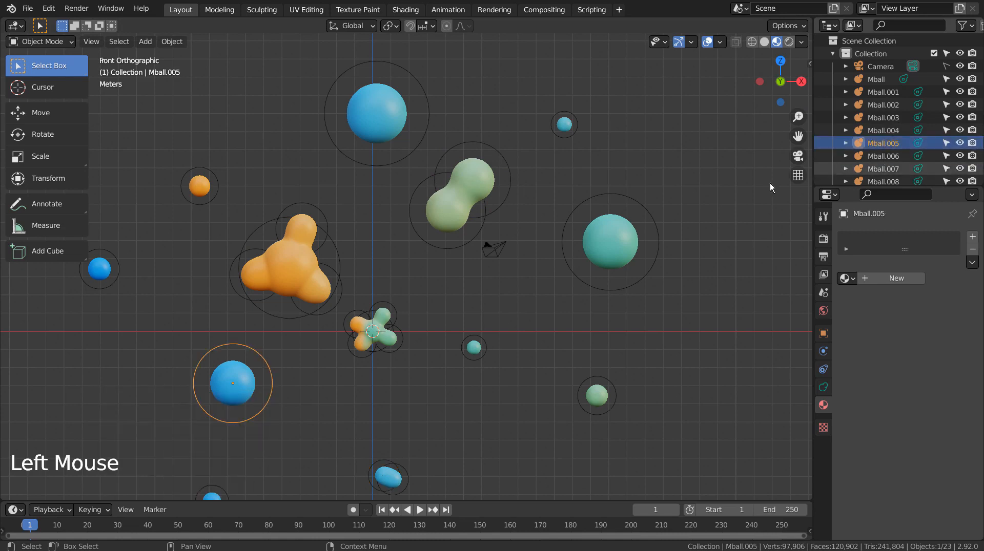
pyautogui.hotkey('shift', 'd')
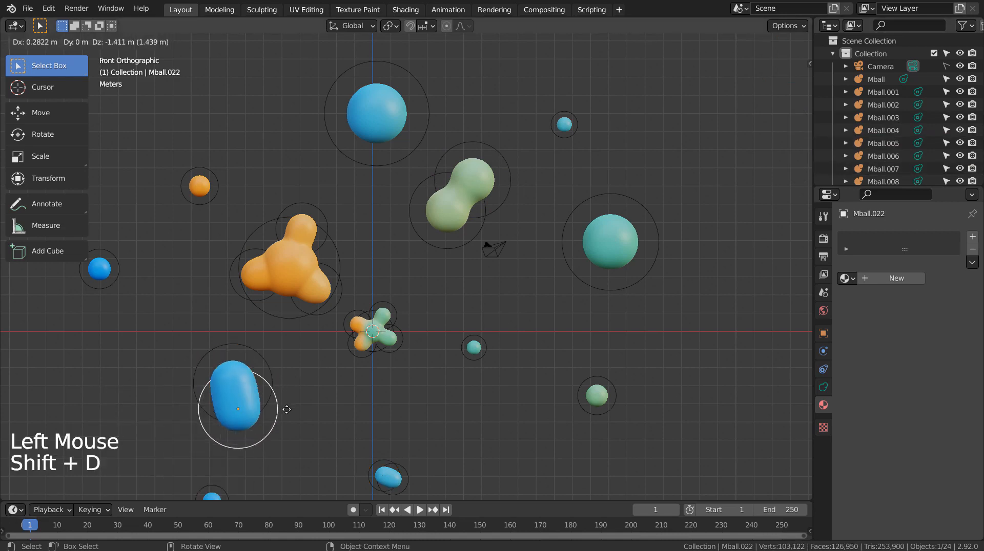
pyautogui.click(319, 411)
# Scale the copy of Mball.005 to about 0.554 and move it about -0.06 m in X and 0.63 m in Z.
pyautogui.press('s')
pyautogui.click(281, 408)
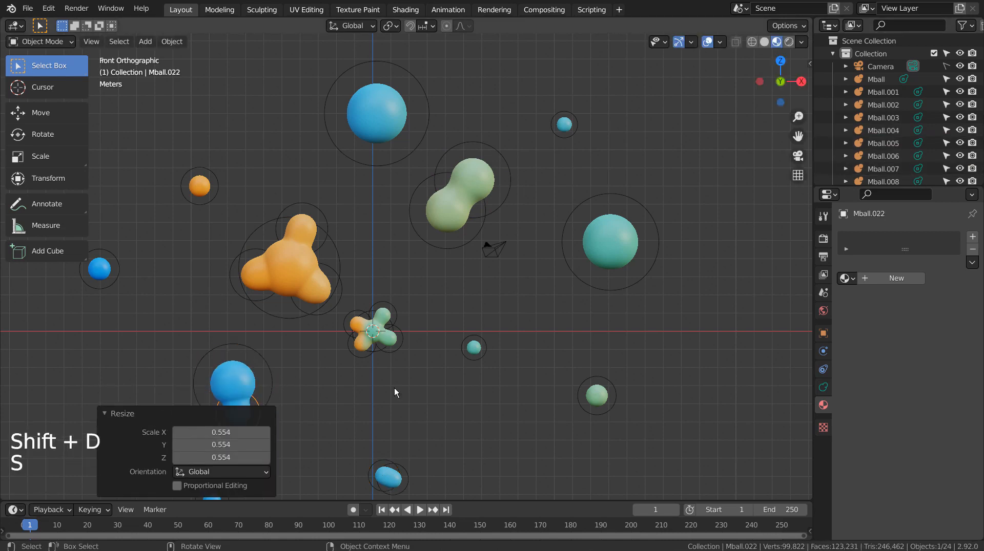
pyautogui.press('g')
pyautogui.click(315, 403)
# Duplicate the large teal metaball and place the copy about -1.13 m in X and -1.83 m in Z from it.
pyautogui.keyDown('shift'); pyautogui.moveTo(395, 397); pyautogui.dragTo(525, 352, button='middle'); pyautogui.keyUp('shift')
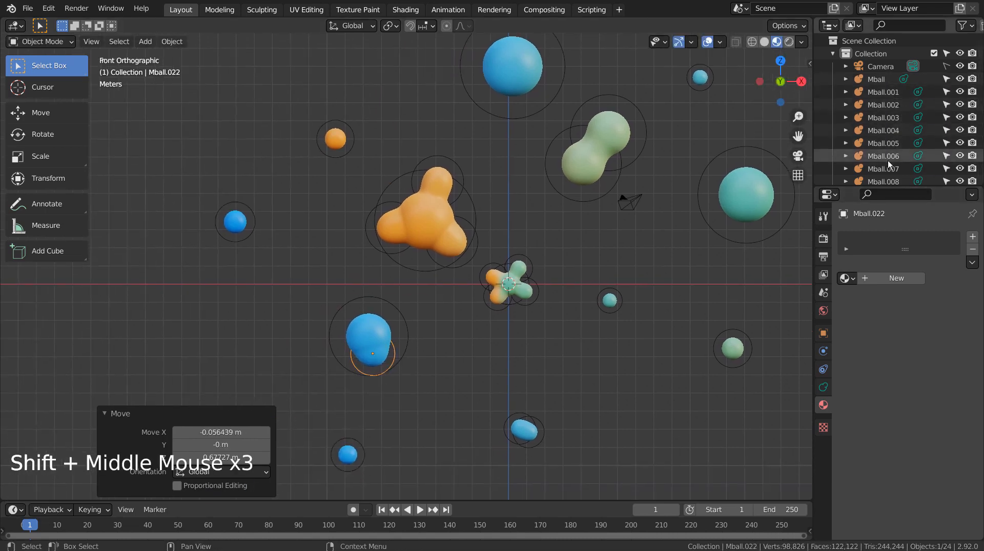
pyautogui.click(794, 190)
pyautogui.hotkey('shift', 'd')
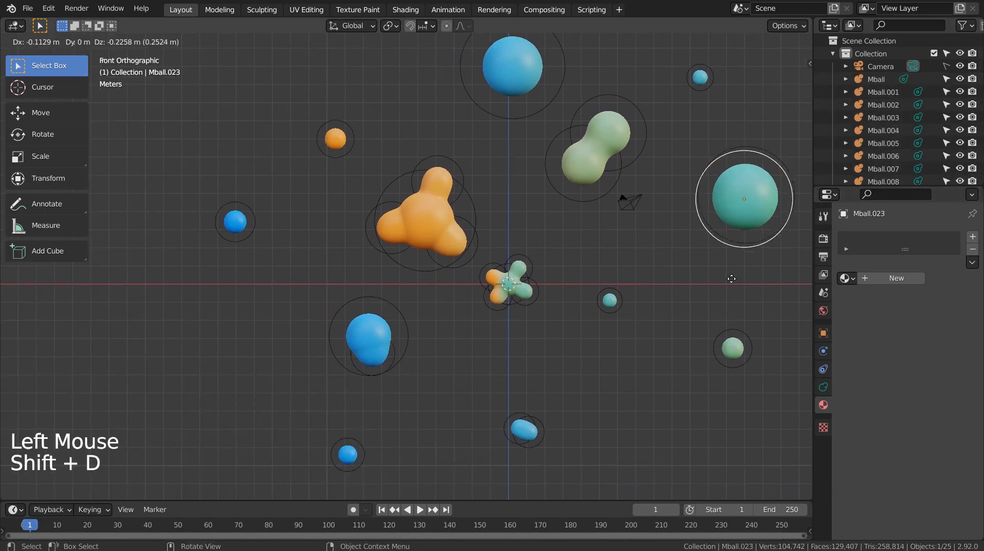
# Scale the teal metaball's copy to about 0.679 and move it about 3.22 m in X and 3.56 m in Z.
pyautogui.press('s')
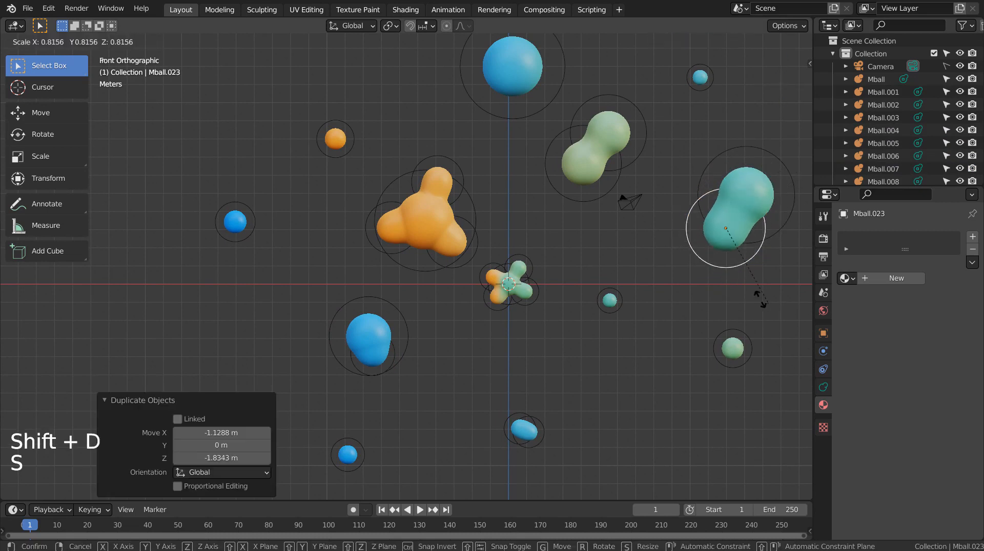
pyautogui.press('g')
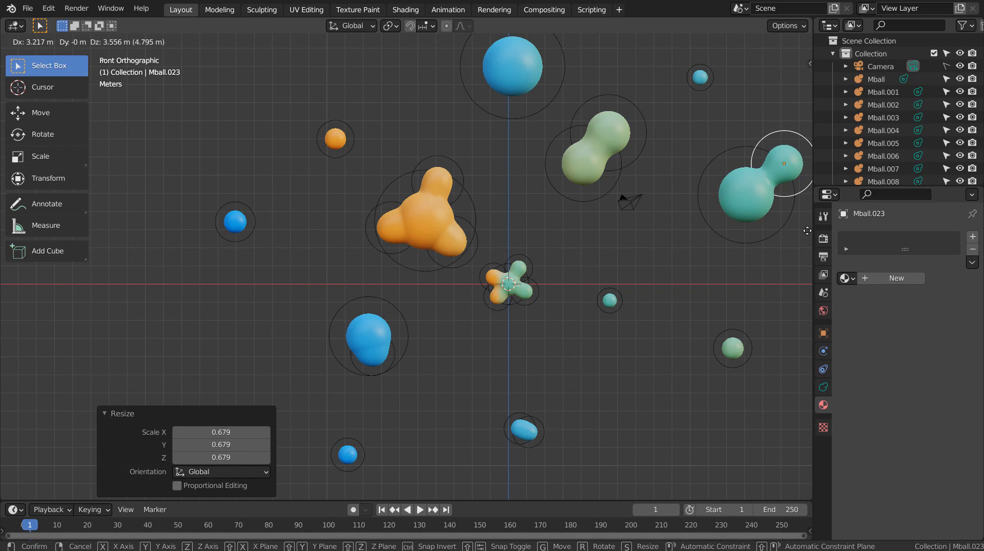
pyautogui.click(807, 231)
# In front view, duplicate the small blue metaball Mball.010 and place the copy about -0.61 m in X and -0.56 m in Z from it.
pyautogui.scroll(-3, 735, 297)
pyautogui.keyDown('shift'); pyautogui.moveTo(735, 298); pyautogui.dragTo(264, 296, button='middle'); pyautogui.keyUp('shift')
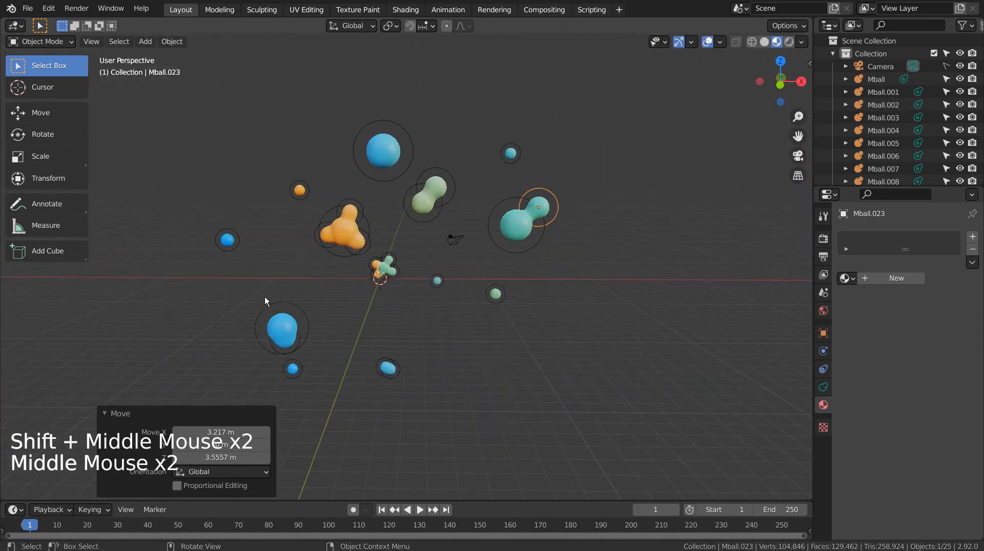
pyautogui.click(229, 247)
pyautogui.click(880, 171)
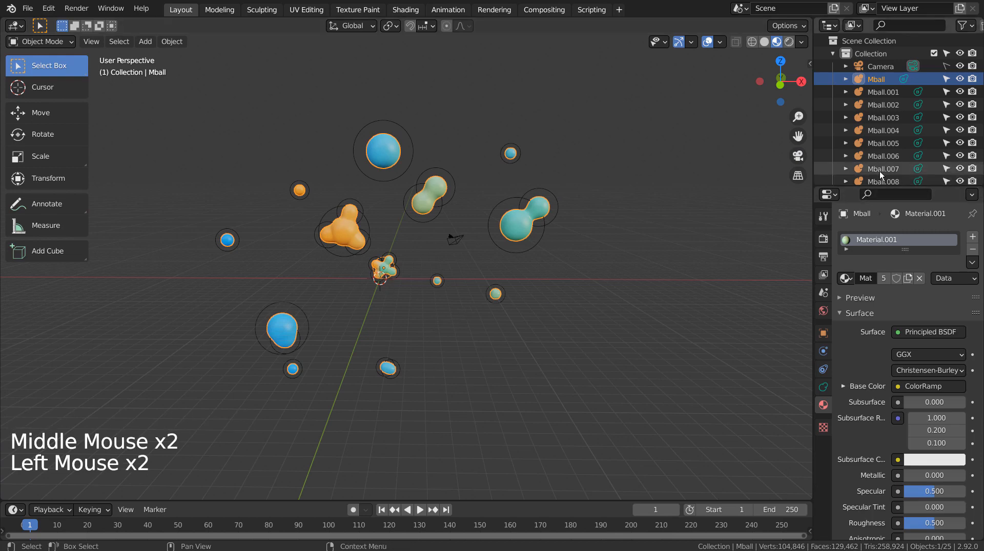
pyautogui.click(878, 175)
pyautogui.scroll(-3, 877, 173)
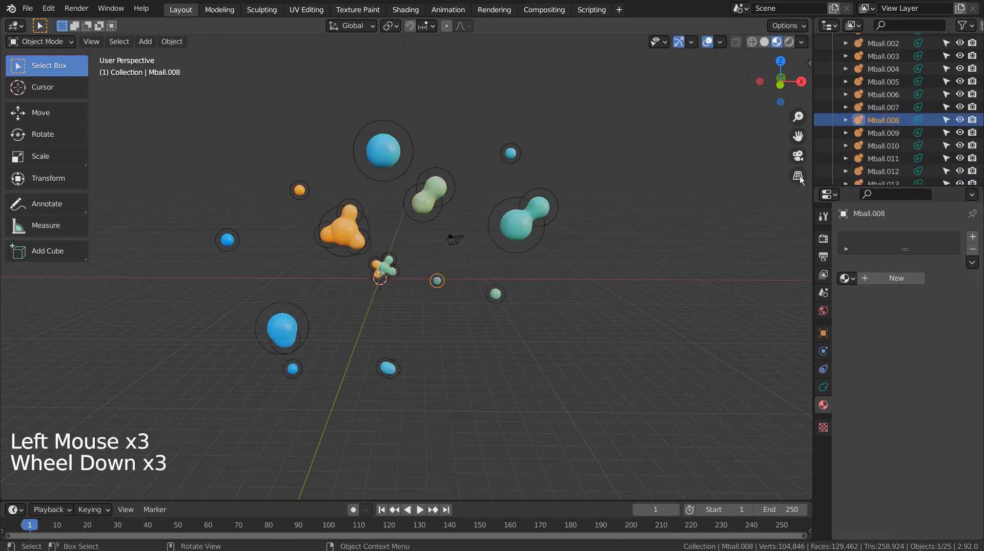
pyautogui.click(867, 136)
pyautogui.click(871, 146)
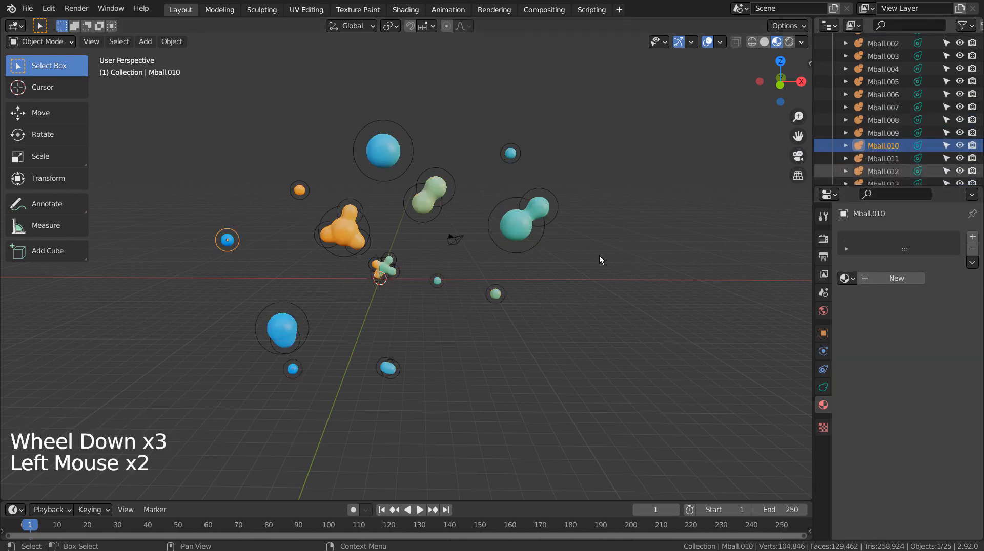
pyautogui.press('KP_1')
pyautogui.scroll(4, 258, 276)
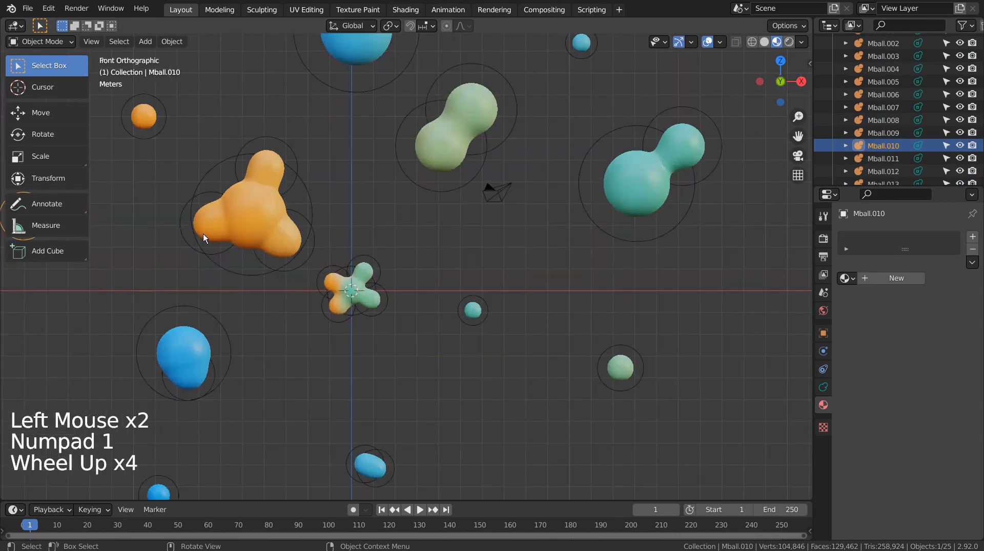
pyautogui.keyDown('shift'); pyautogui.moveTo(204, 235); pyautogui.dragTo(503, 298, button='middle'); pyautogui.keyUp('shift')
pyautogui.hotkey('shift', 'd')
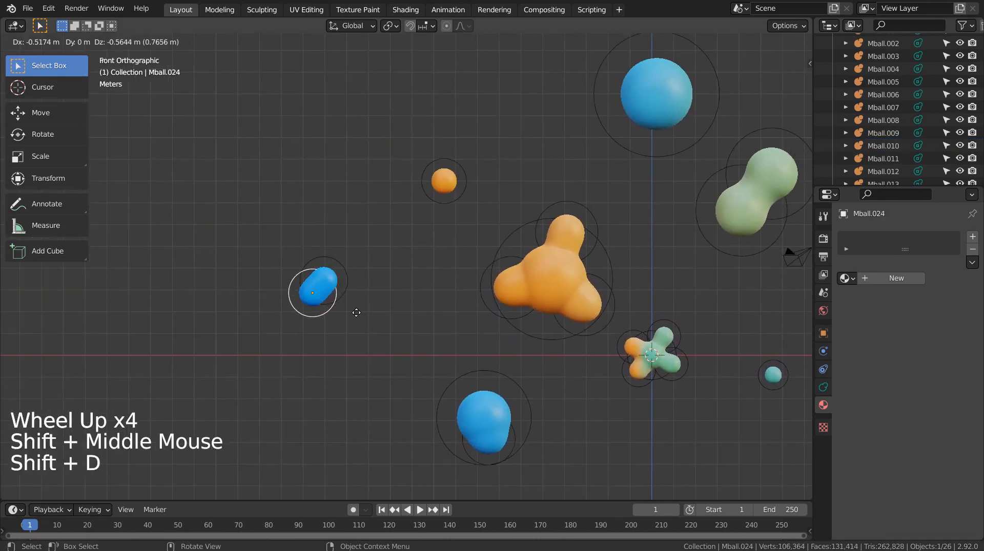
pyautogui.click(358, 316)
pyautogui.scroll(-5, 473, 306)
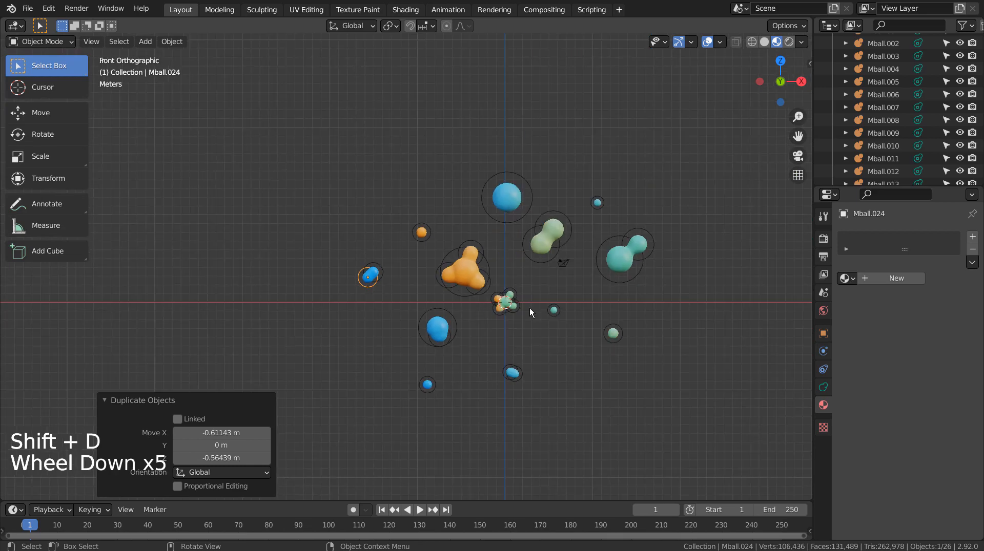
# Orbit to a low front view of the metaball cluster and align the camera to that view, centring the cluster in the camera frame.
pyautogui.scroll(2, 576, 354)
pyautogui.keyDown('shift'); pyautogui.moveTo(577, 354); pyautogui.dragTo(456, 371, button='middle'); pyautogui.keyUp('shift')
pyautogui.keyDown('shift'); pyautogui.moveTo(456, 371); pyautogui.dragTo(475, 379, button='middle'); pyautogui.keyUp('shift')
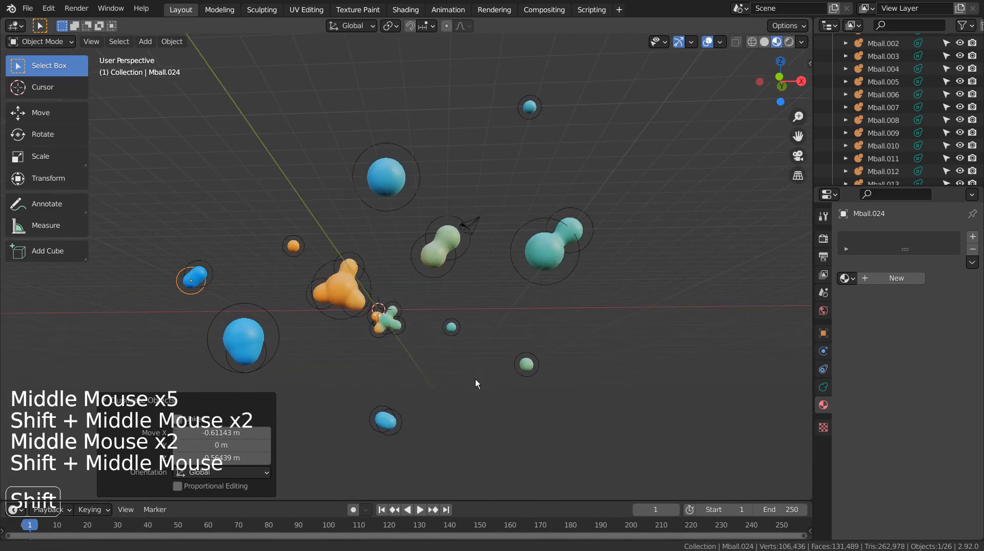
pyautogui.scroll(-2, 475, 380)
pyautogui.press('ctrl+alt+KP_0')
pyautogui.hotkey('shift', '`')
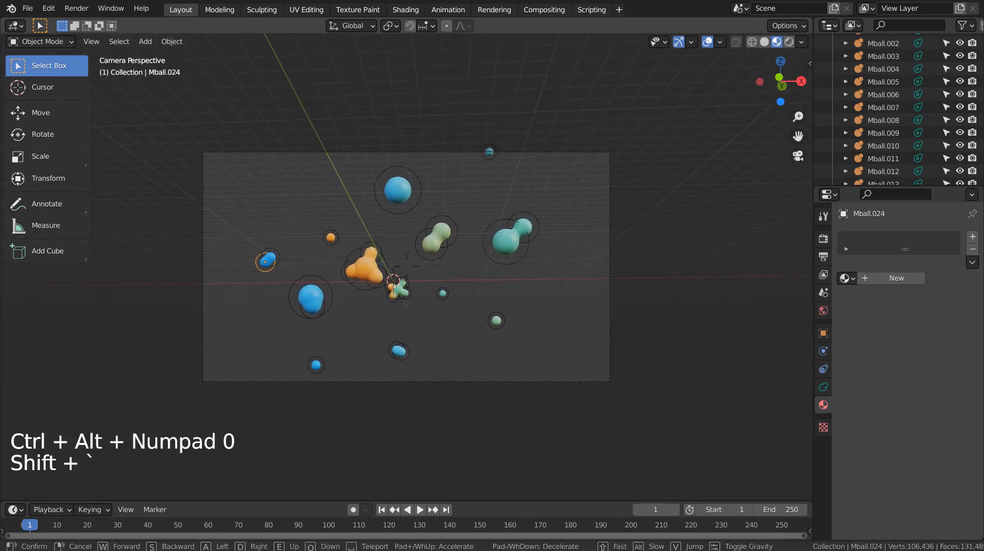
pyautogui.click(509, 150)
# Select Mball.012, the small metaball on the camera frame's upper edge, through the Outliner and move it about -2.89 m in Z.
pyautogui.click(491, 152)
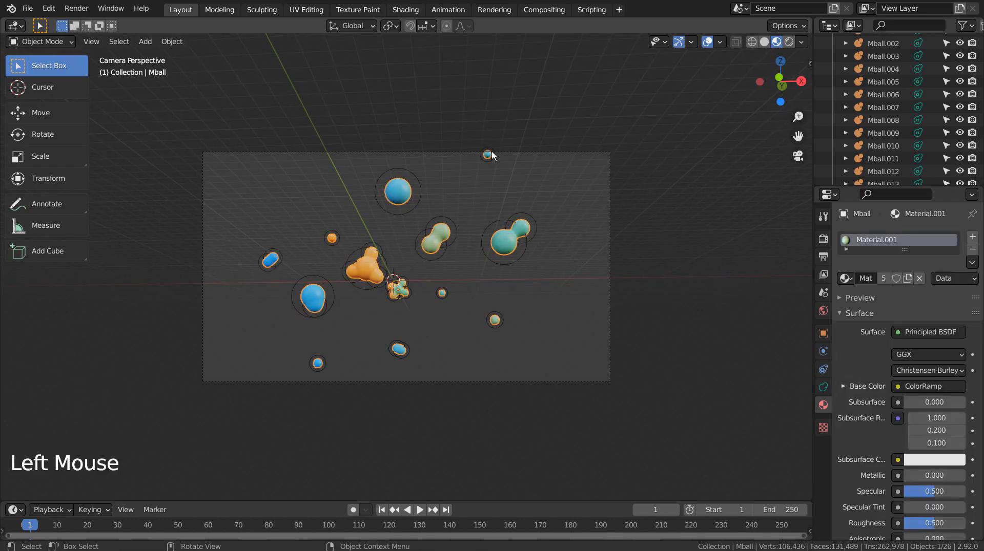
pyautogui.scroll(-4, 861, 173)
pyautogui.scroll(-4, 872, 177)
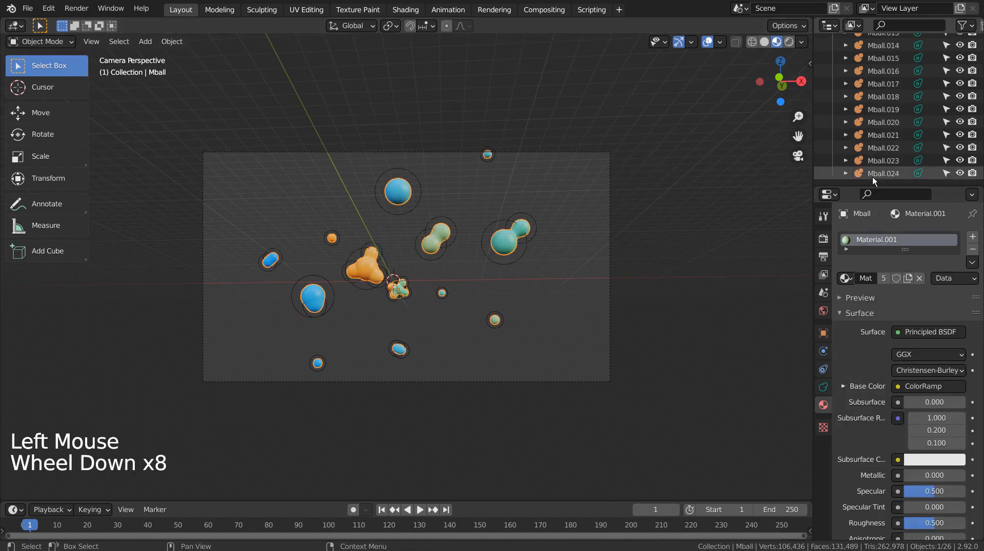
pyautogui.click(874, 174)
pyautogui.click(880, 161)
pyautogui.click(880, 148)
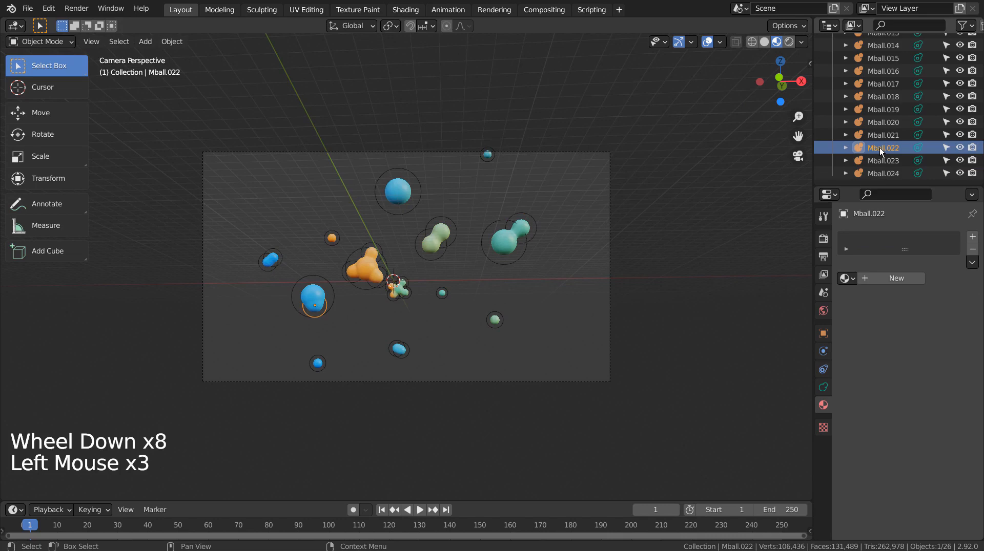
pyautogui.press('Up')
pyautogui.press('Up')
pyautogui.press('Up')
pyautogui.press('Up')
pyautogui.press('Up')
pyautogui.press('Up')
pyautogui.press('Up')
pyautogui.press('Up')
pyautogui.press('Up')
pyautogui.press('Up')
pyautogui.press('Up')
pyautogui.press('Up')
pyautogui.press('Up')
pyautogui.press('Up')
pyautogui.press('Up')
pyautogui.press('Up')
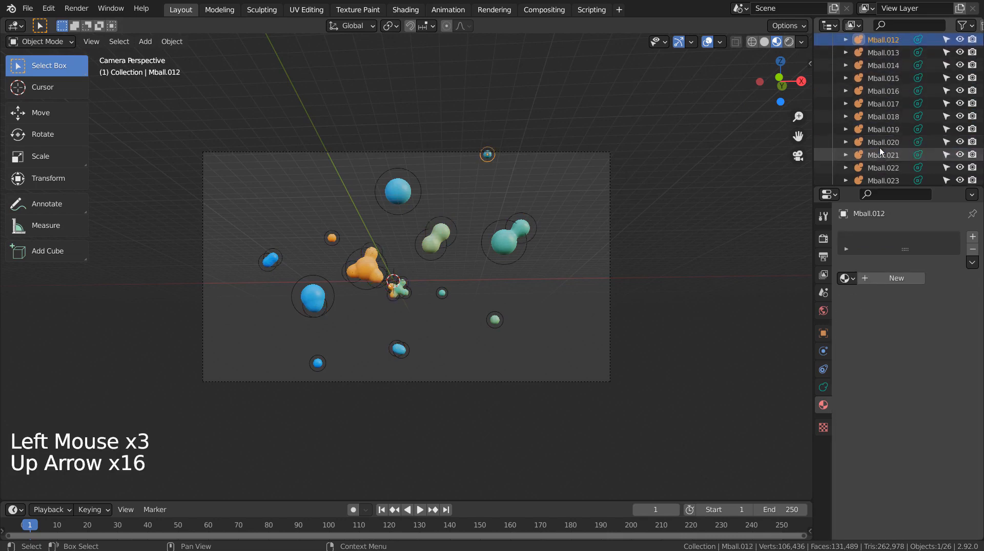
pyautogui.press('Up')
pyautogui.press('Up')
pyautogui.press('Down')
pyautogui.press('g')
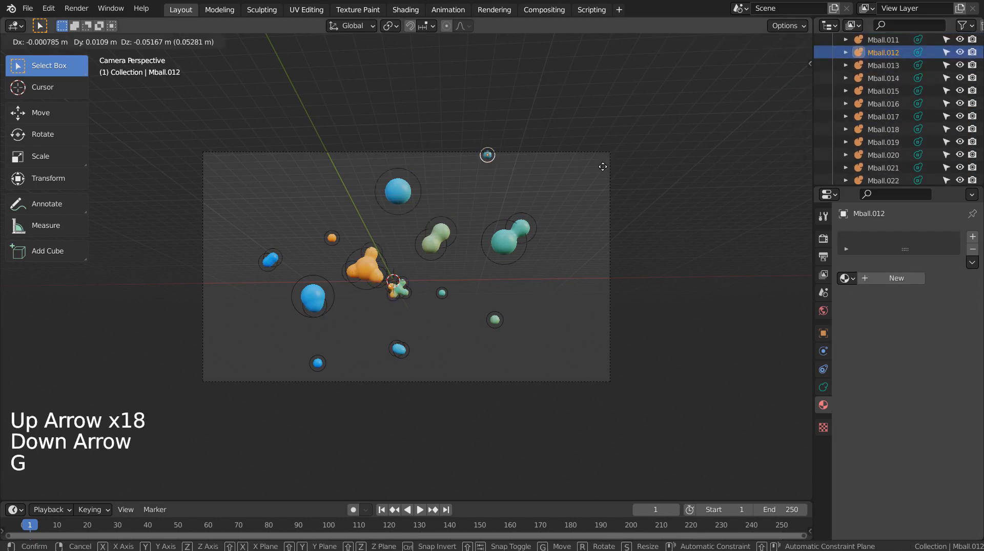
pyautogui.press('z')
pyautogui.click(595, 183)
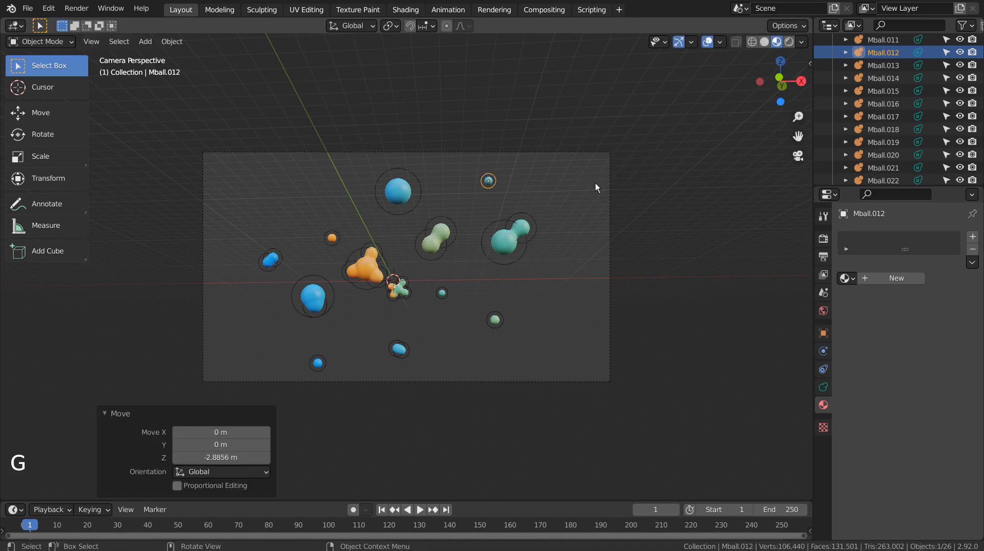
# Fly the camera to frame the metaballs a little more tightly.
pyautogui.hotkey('shift', '`')
pyautogui.press('w')
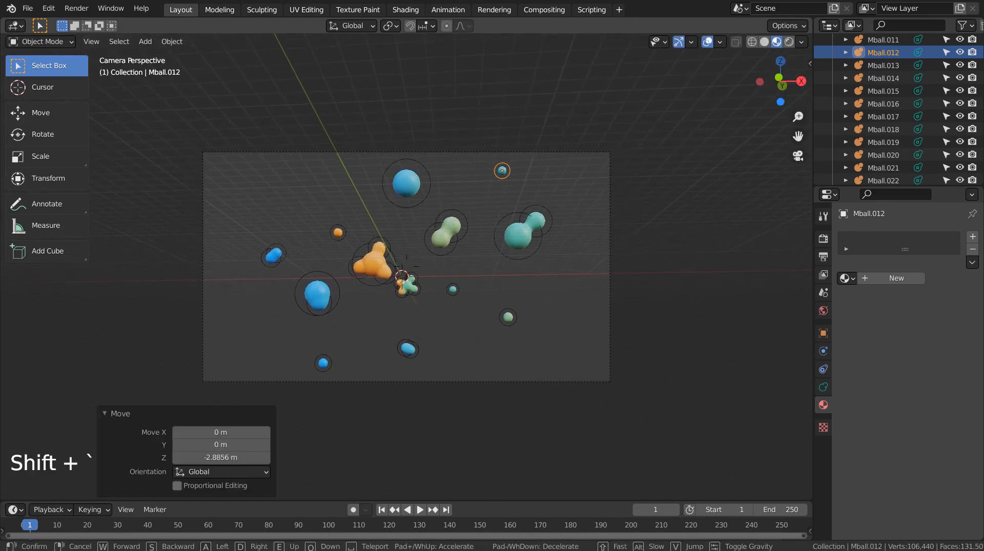
pyautogui.press('w')
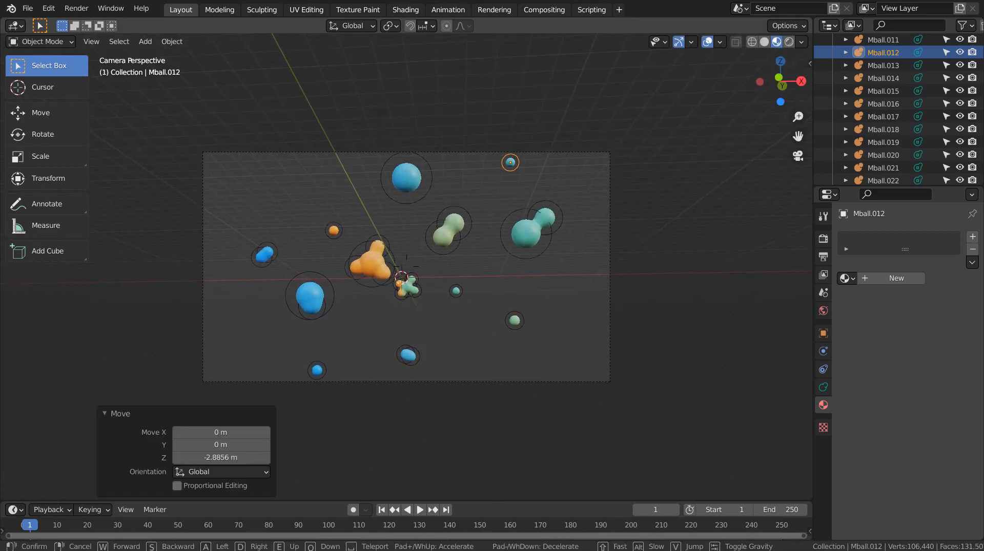
pyautogui.click(407, 266)
pyautogui.click(491, 269)
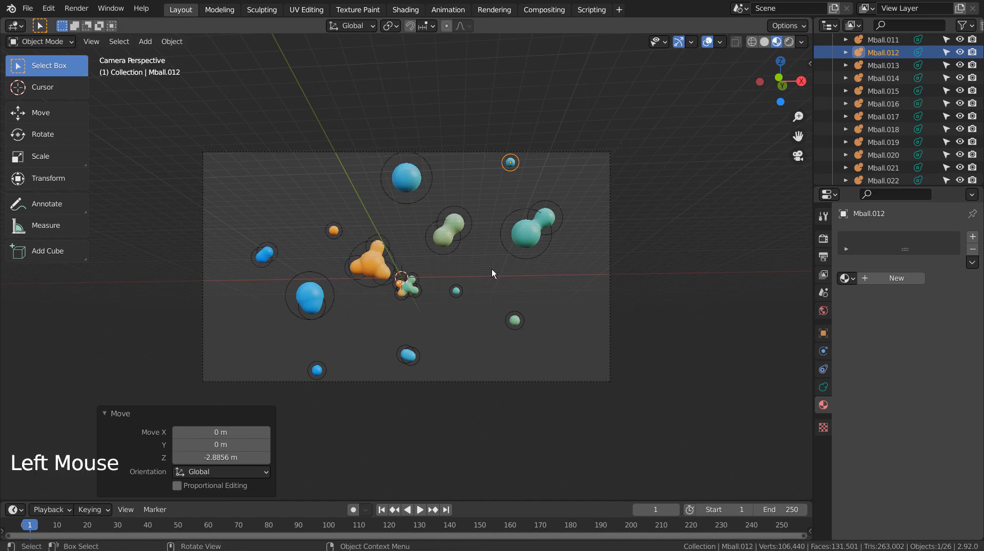
# Add a 2 m mesh plane at the world origin and rotate it 90° about X.
pyautogui.hotkey('shift', 'a')
pyautogui.moveTo(491, 253)
pyautogui.click(531, 258)
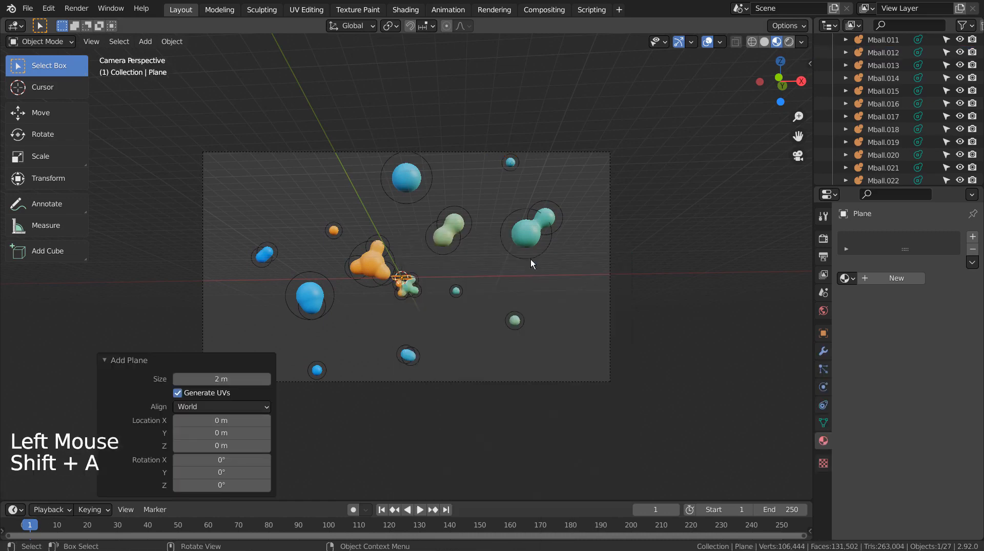
pyautogui.press('r')
pyautogui.press('x')
pyautogui.press('9')
pyautogui.press('0')
pyautogui.press('Return')
# Scale the plane by about 26.49, move it about 15.8 m along Y behind the metaballs, and enlarge it by about 1.213.
pyautogui.press('s')
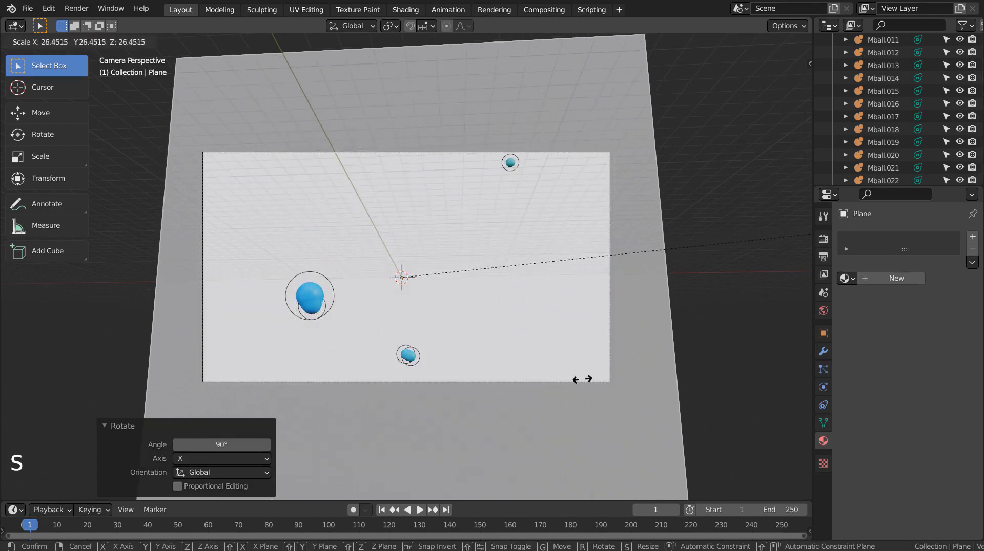
pyautogui.click(560, 386)
pyautogui.press('g')
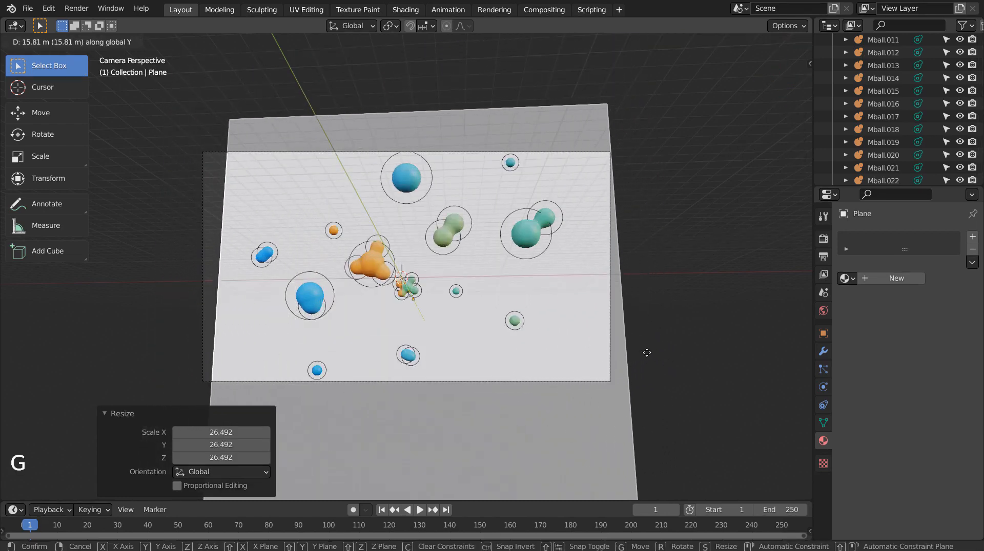
pyautogui.click(645, 352)
pyautogui.press('s')
pyautogui.click(701, 355)
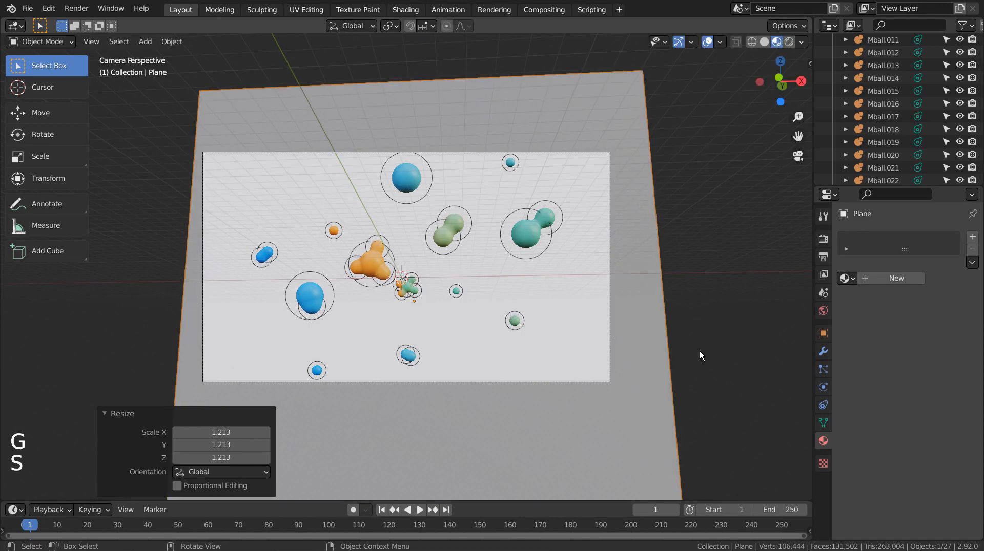
pyautogui.click(718, 316)
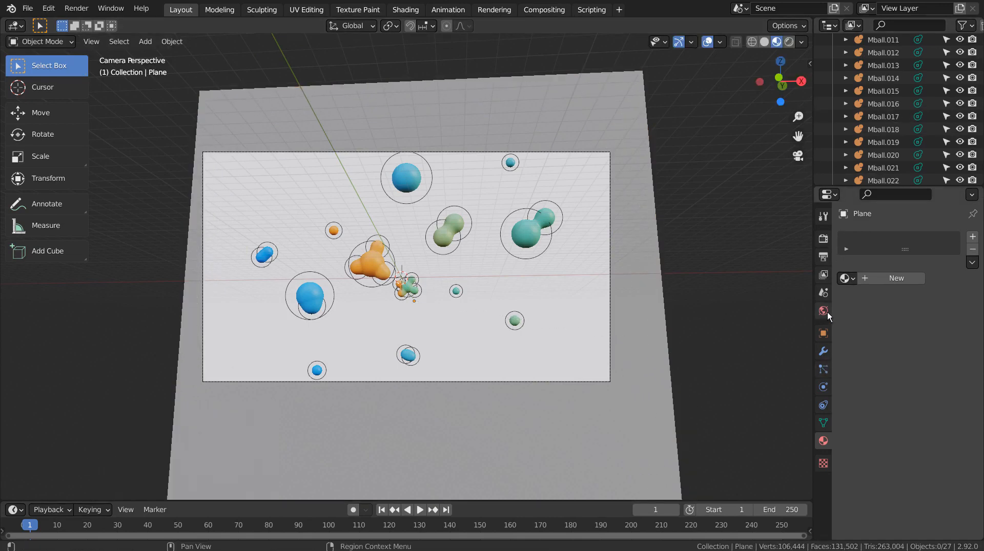
# Give the plane a new material and replace the world's environment image with a Sky Texture.
pyautogui.click(871, 281)
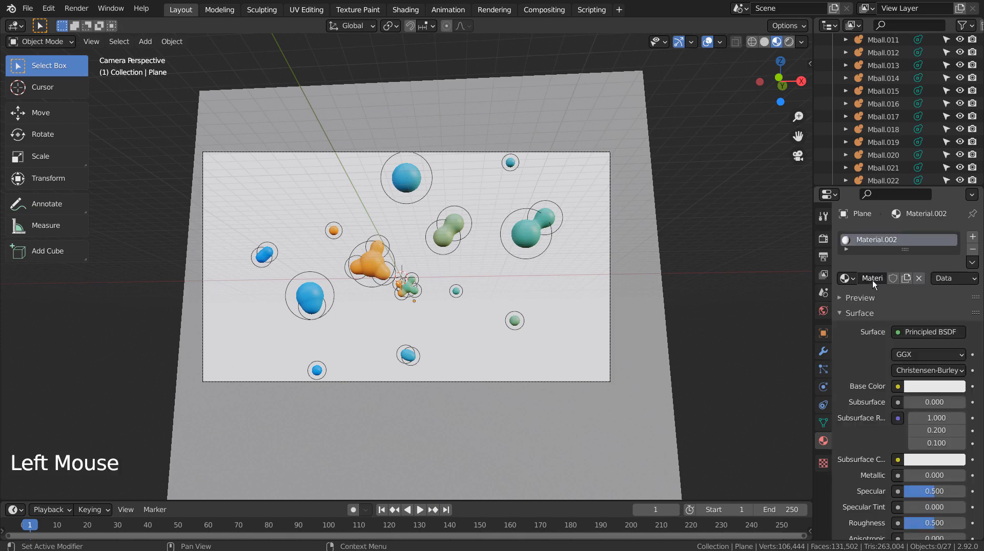
pyautogui.click(822, 312)
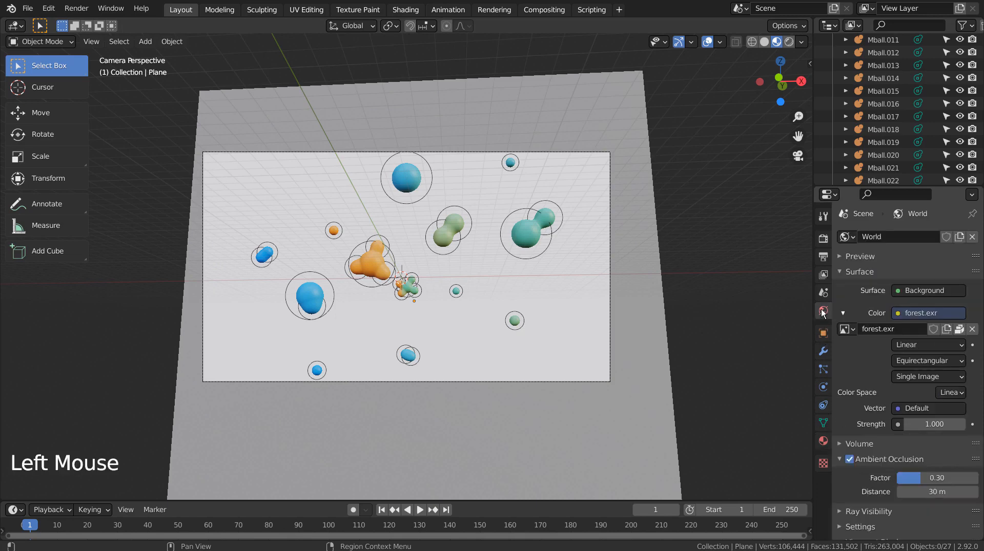
pyautogui.click(898, 315)
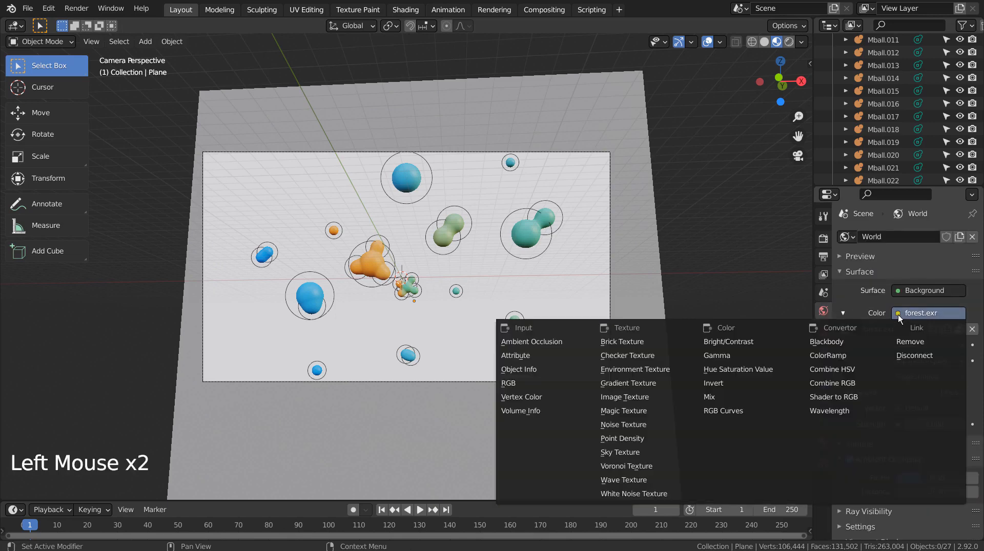
pyautogui.click(666, 453)
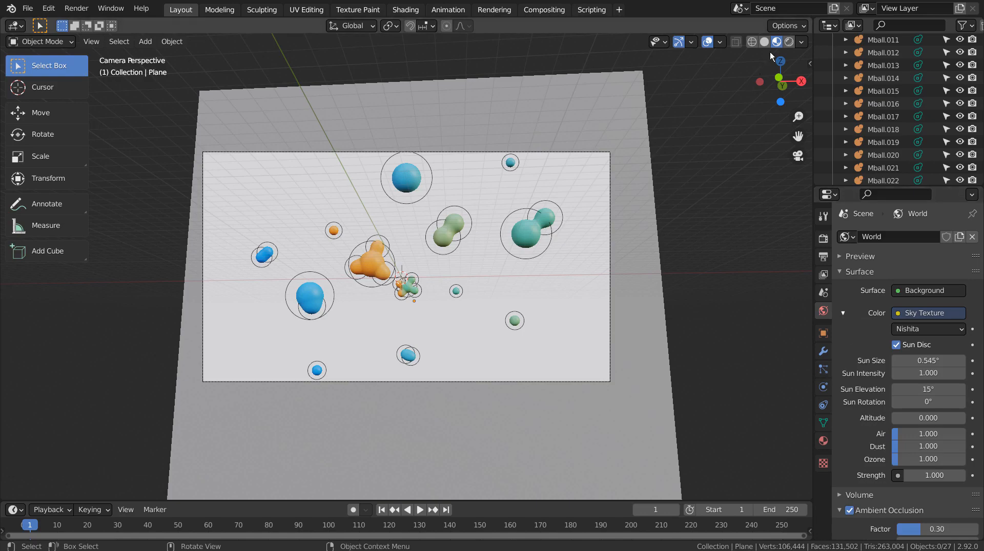
# In rendered viewport shading, set the sky's sun intensity to 0.1 and the world strength to 0.1.
pyautogui.click(788, 43)
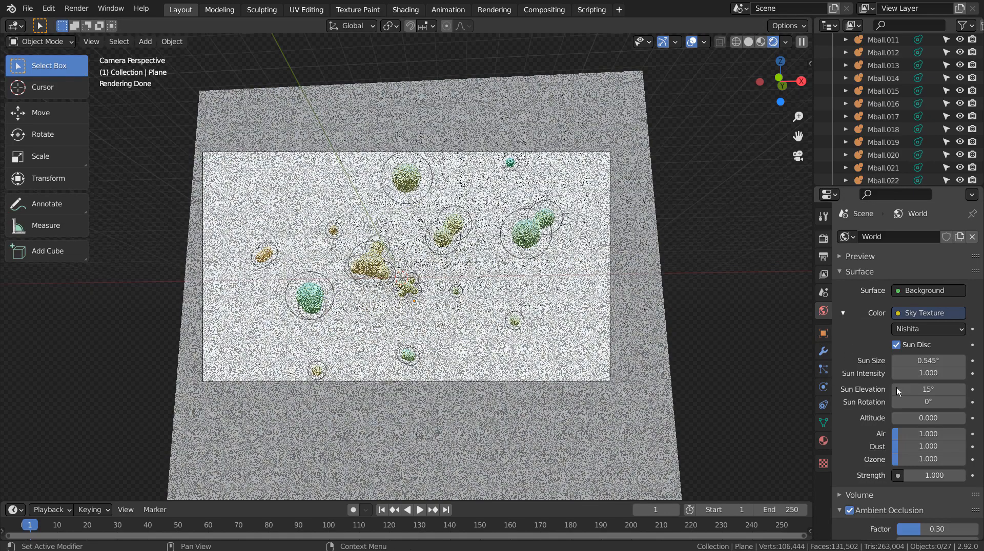
pyautogui.click(931, 373)
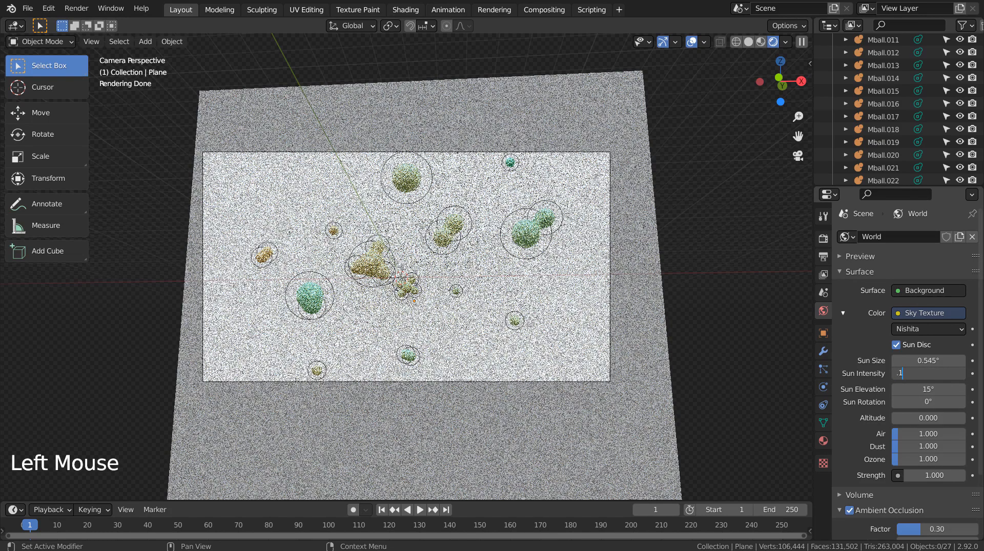
pyautogui.write('.1')
pyautogui.press('Return')
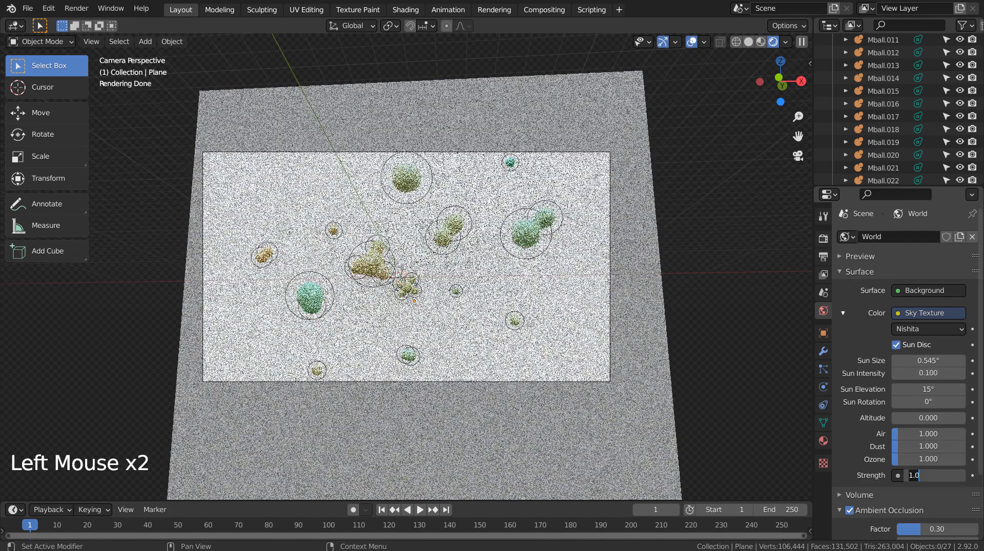
pyautogui.write('.1')
pyautogui.press('Return')
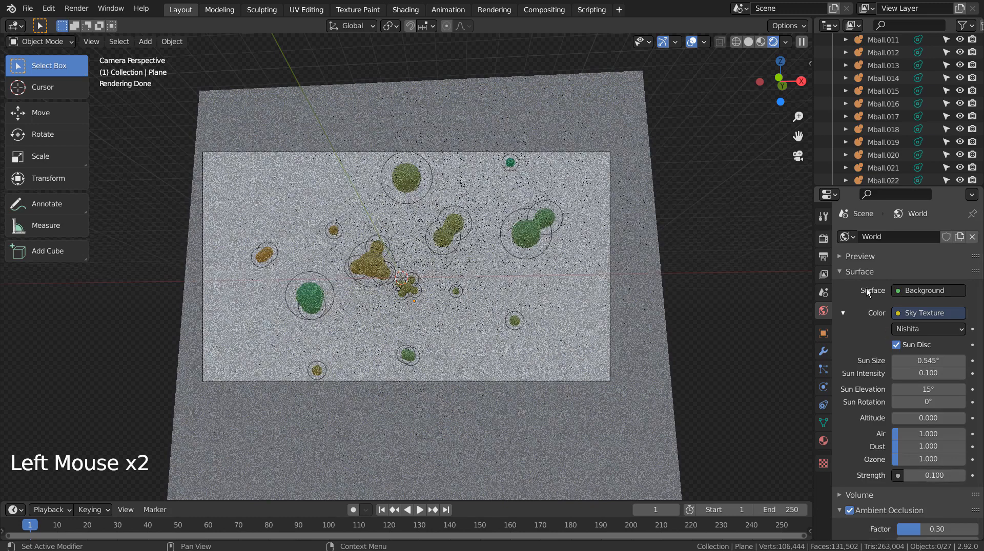
# Set the viewport render samples to 5 and the world strength to 0.3.
pyautogui.click(822, 238)
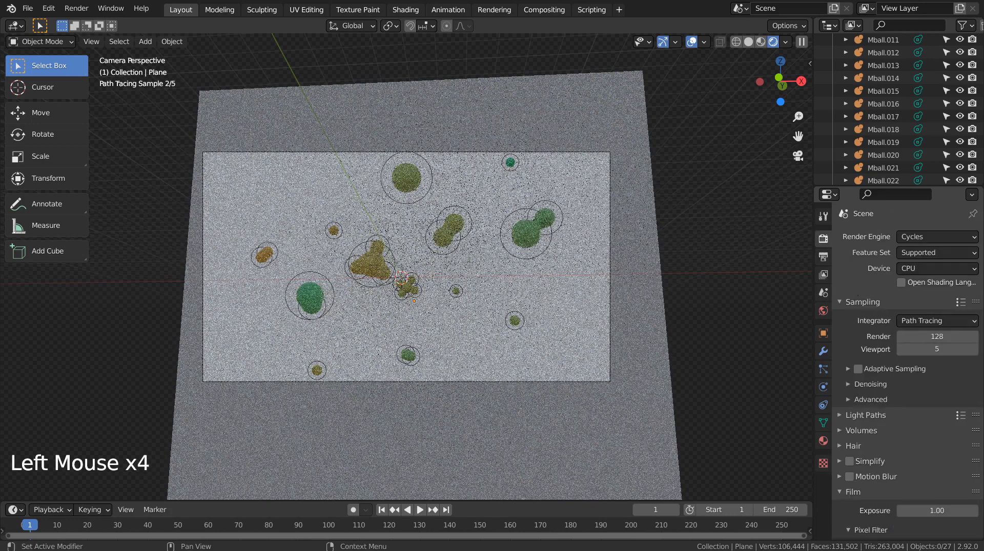
pyautogui.click(823, 311)
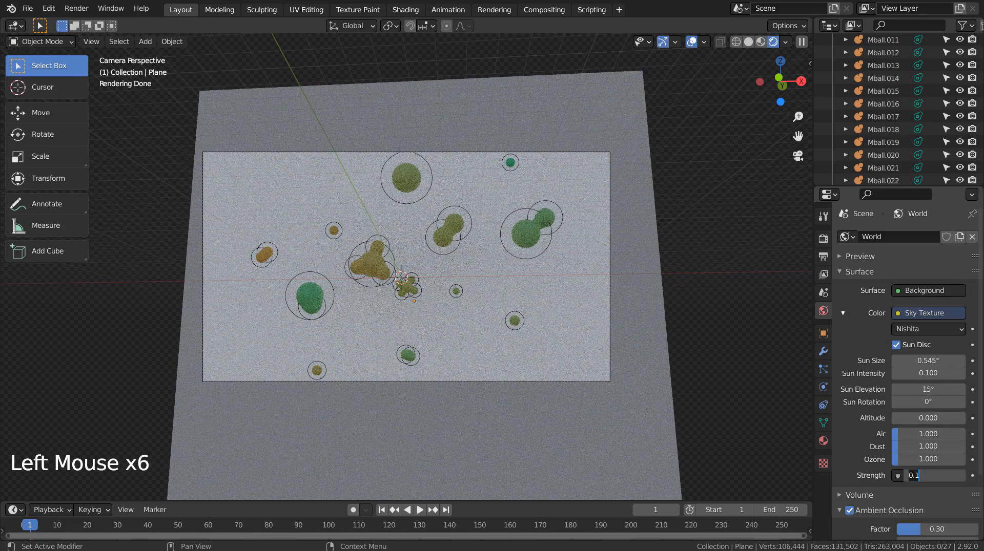
pyautogui.press('Return')
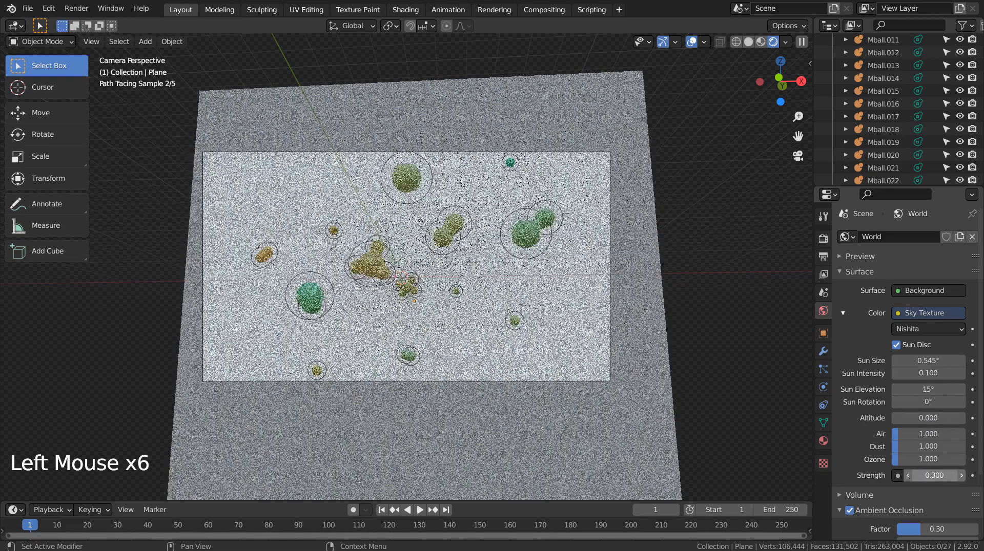
# Try a sun elevation of 45° in the Sky Texture.
pyautogui.click(930, 390)
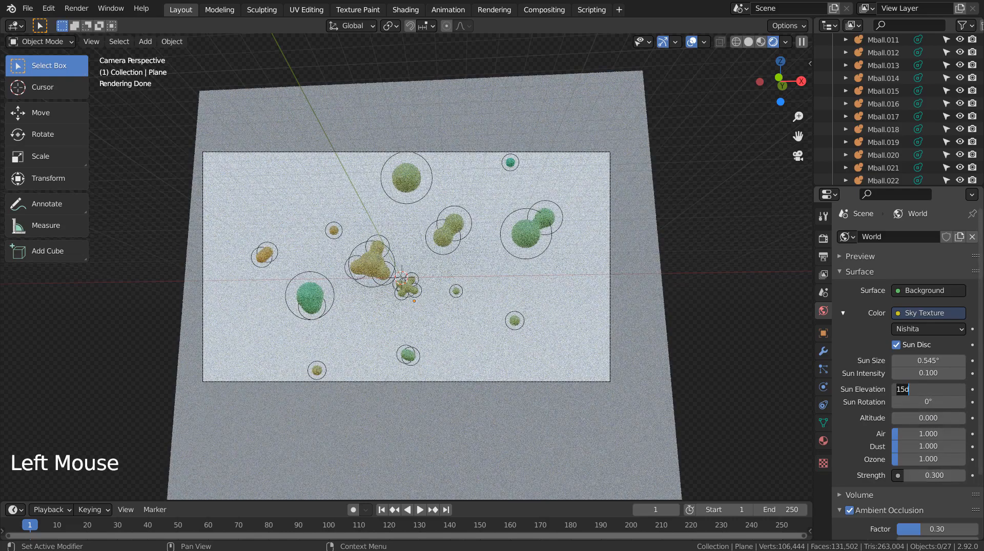
pyautogui.write('45')
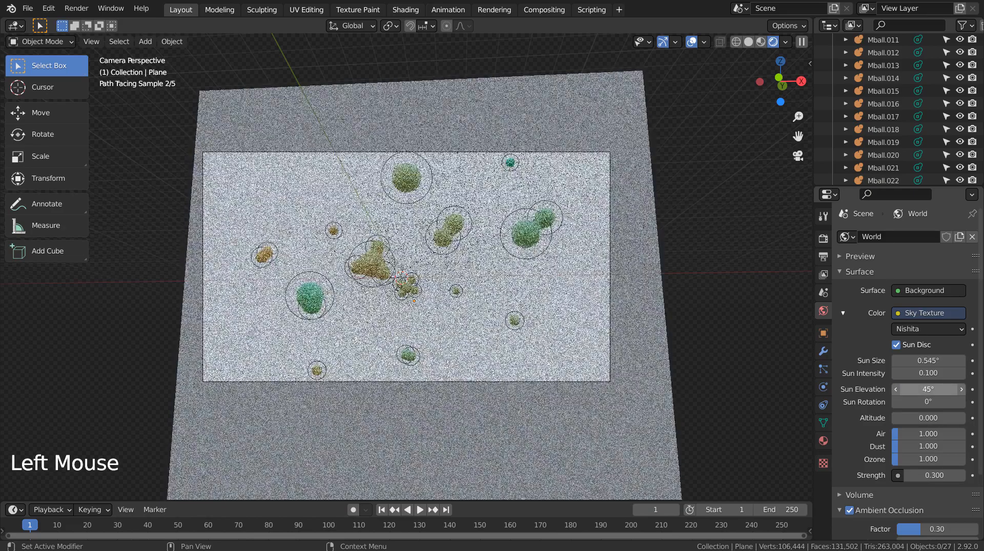
pyautogui.write('d')
pyautogui.press('Return')
# Set the sky's sun rotation to 90° and its sun intensity to 0.3.
pyautogui.click(929, 402)
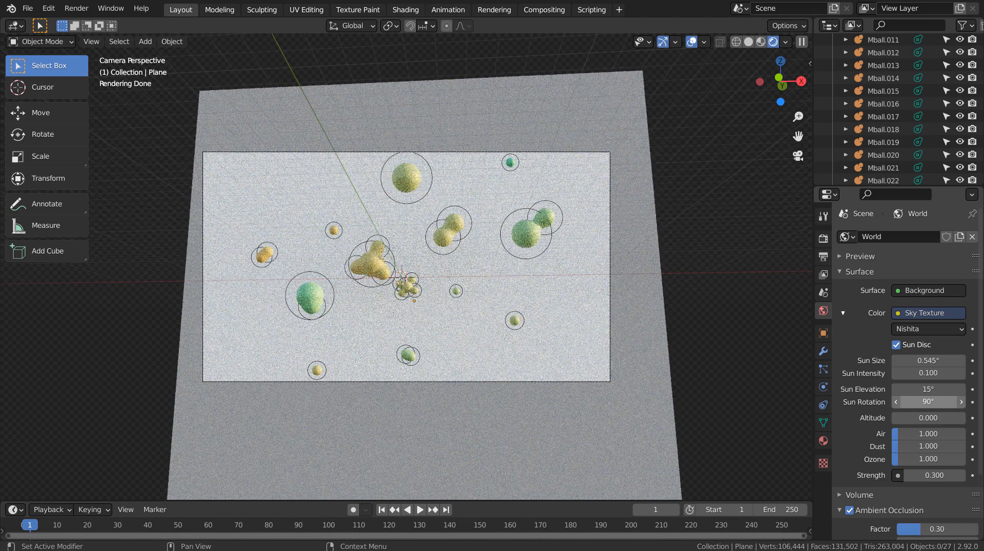
pyautogui.click(929, 402)
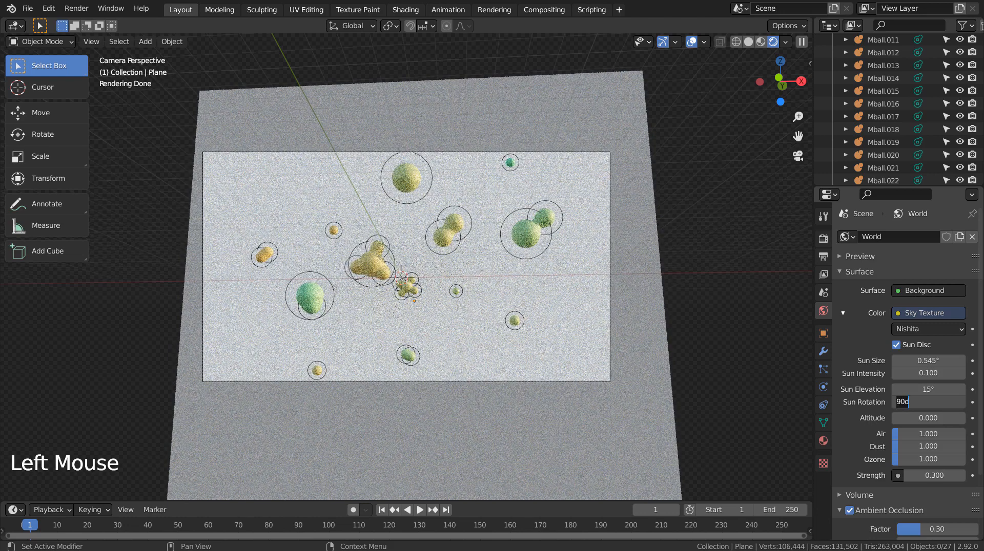
pyautogui.press('Return')
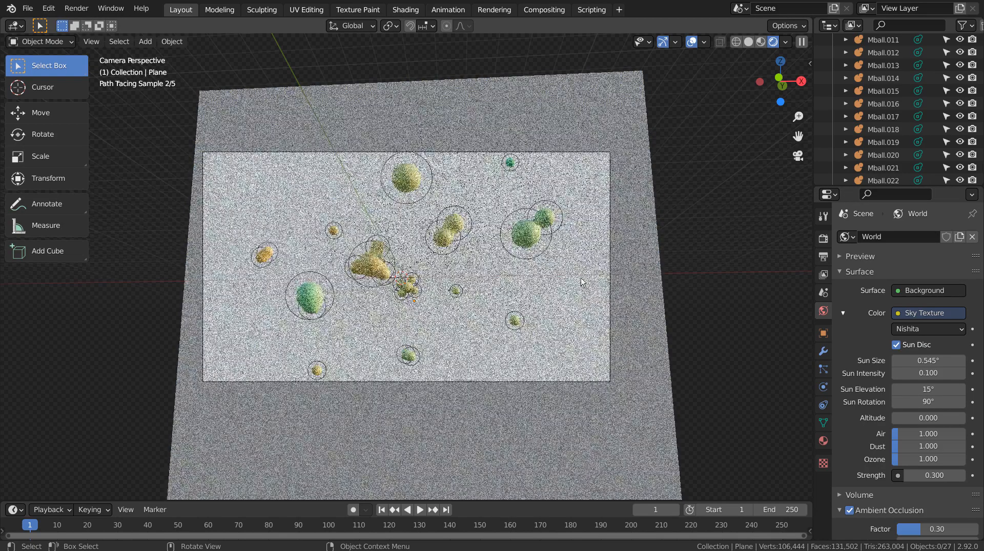
pyautogui.click(938, 374)
pyautogui.write('.3')
pyautogui.press('Return')
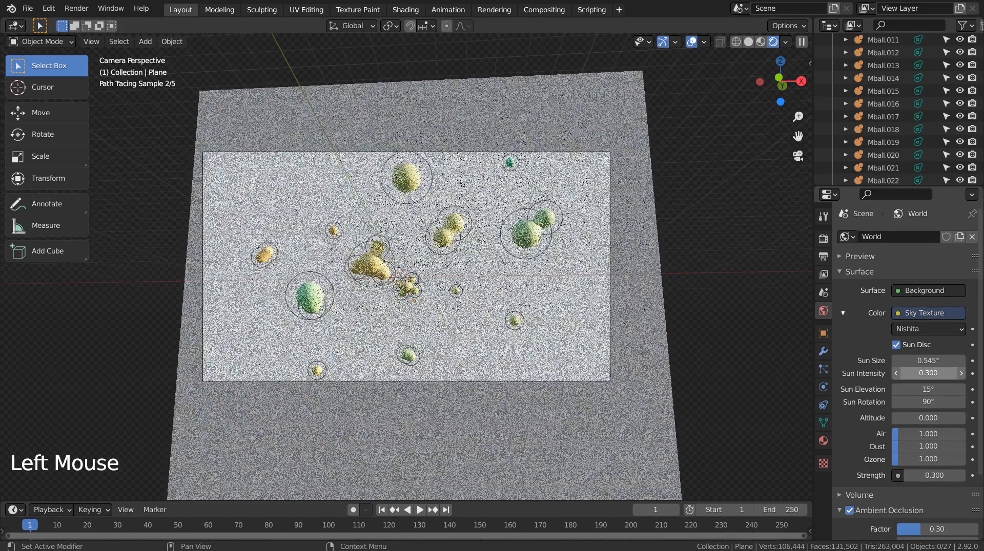
# Try Sky Texture altitudes of 15 and 35, and return the altitude to 0.
pyautogui.click(936, 418)
pyautogui.press('Return')
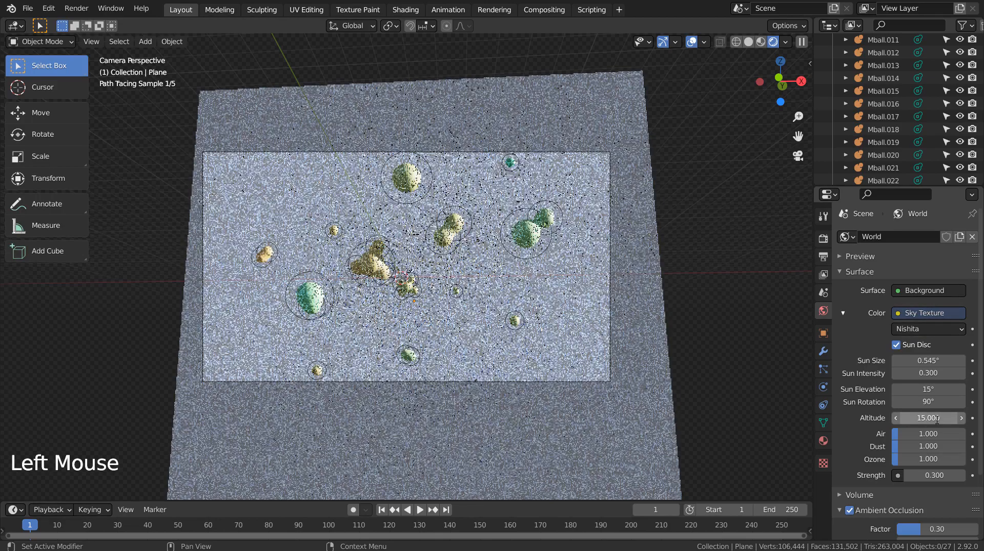
pyautogui.click(937, 420)
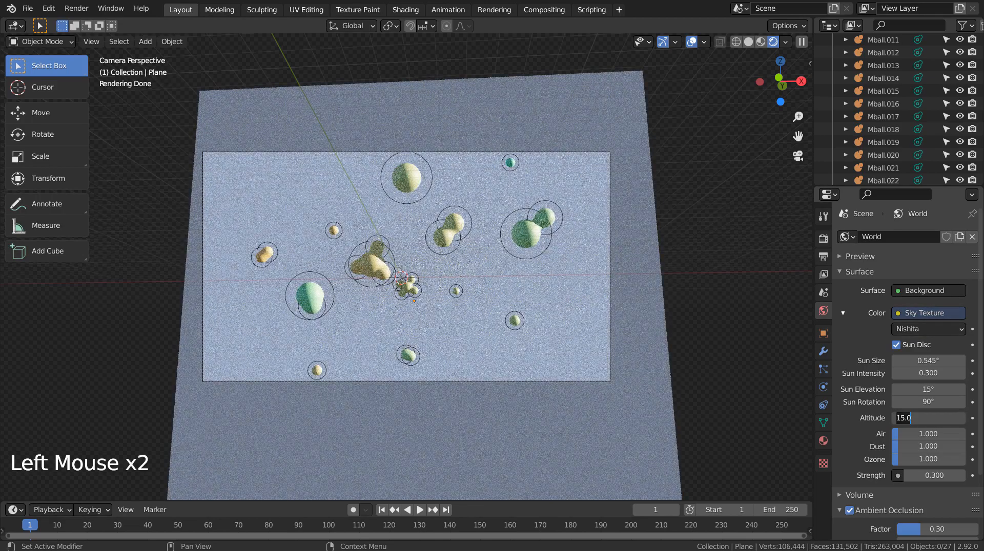
pyautogui.press('Return')
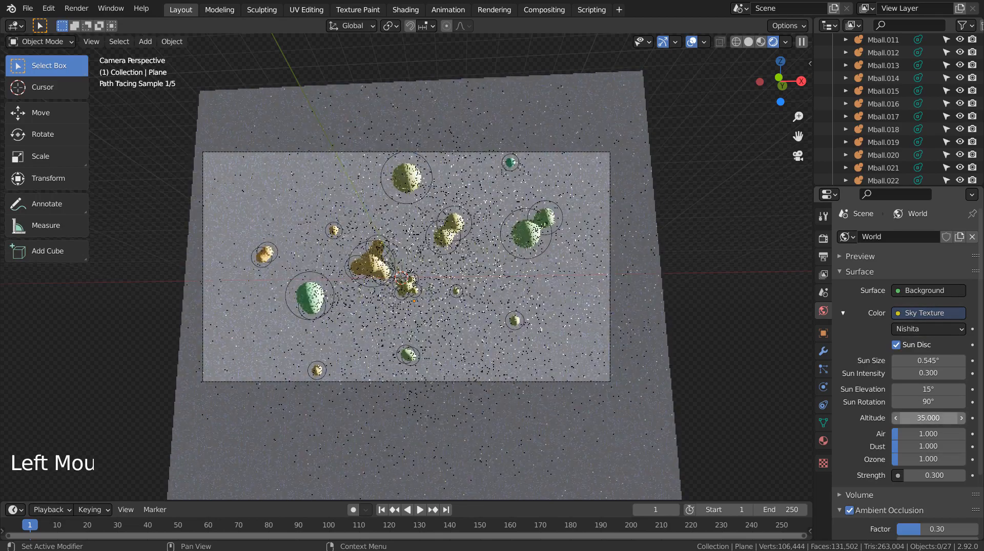
pyautogui.click(937, 419)
pyautogui.write('15')
pyautogui.press('Return')
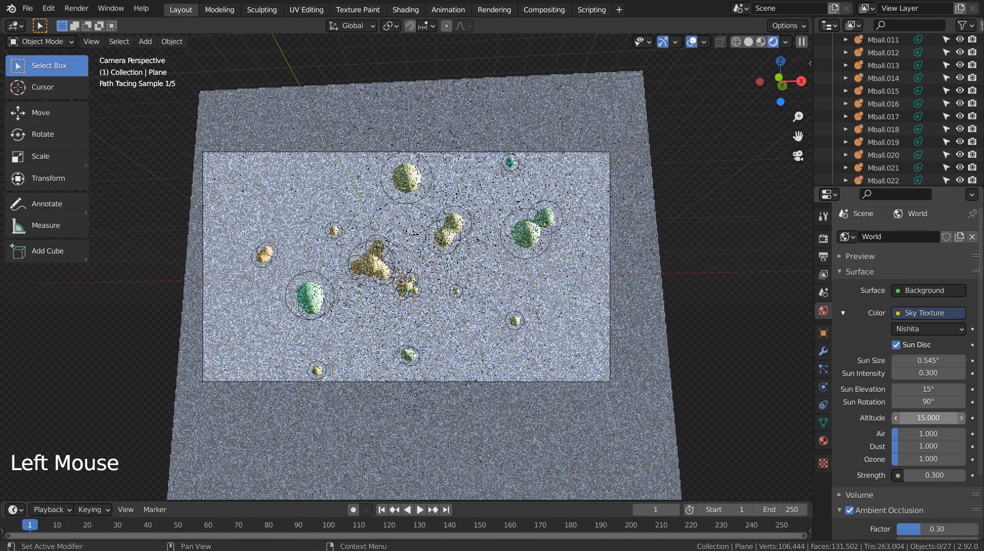
pyautogui.doubleClick(929, 418)
pyautogui.write('0')
pyautogui.press('Return')
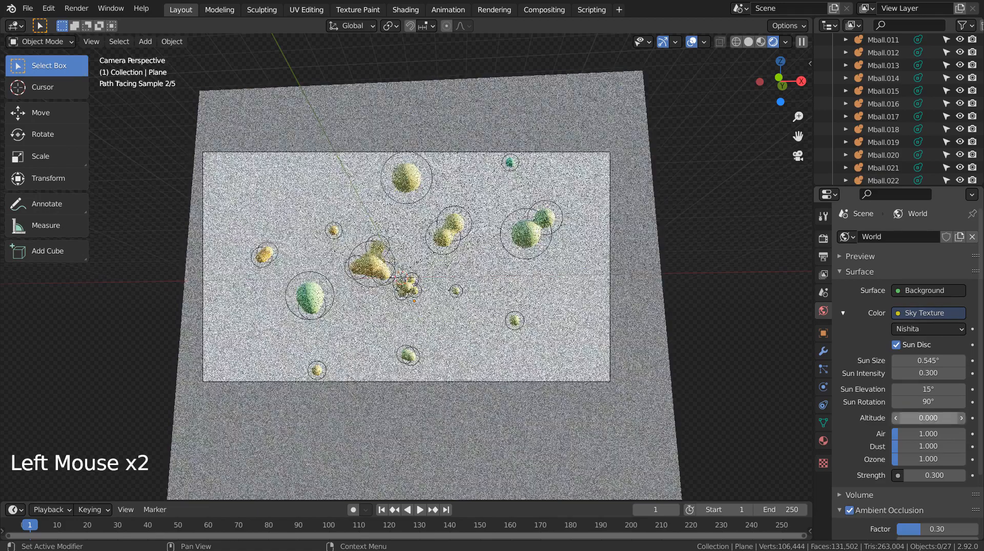
# Try a world strength of 0.5 and return it to 0.3.
pyautogui.click(936, 476)
pyautogui.write('0.5')
pyautogui.press('Return')
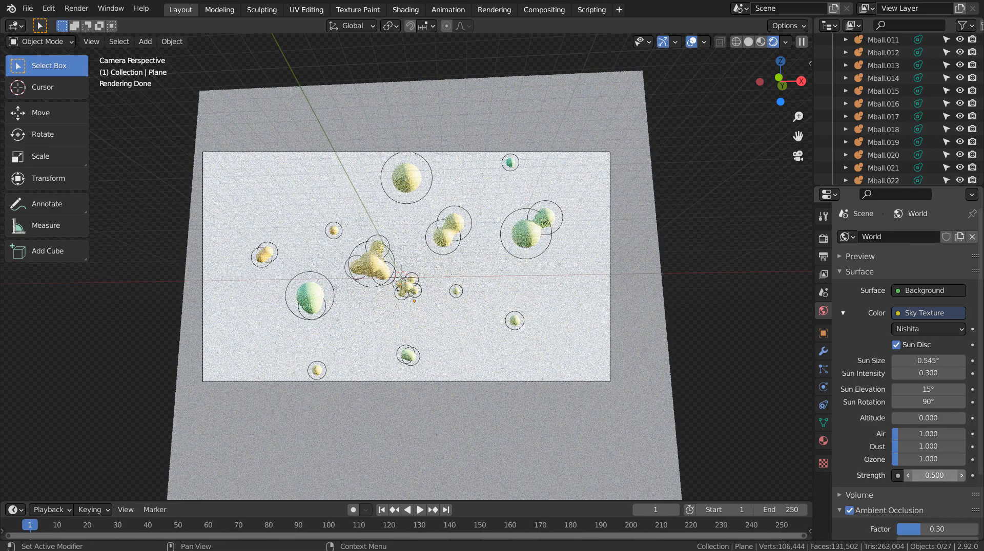
pyautogui.click(936, 476)
pyautogui.press('BackSpace')
pyautogui.write('3')
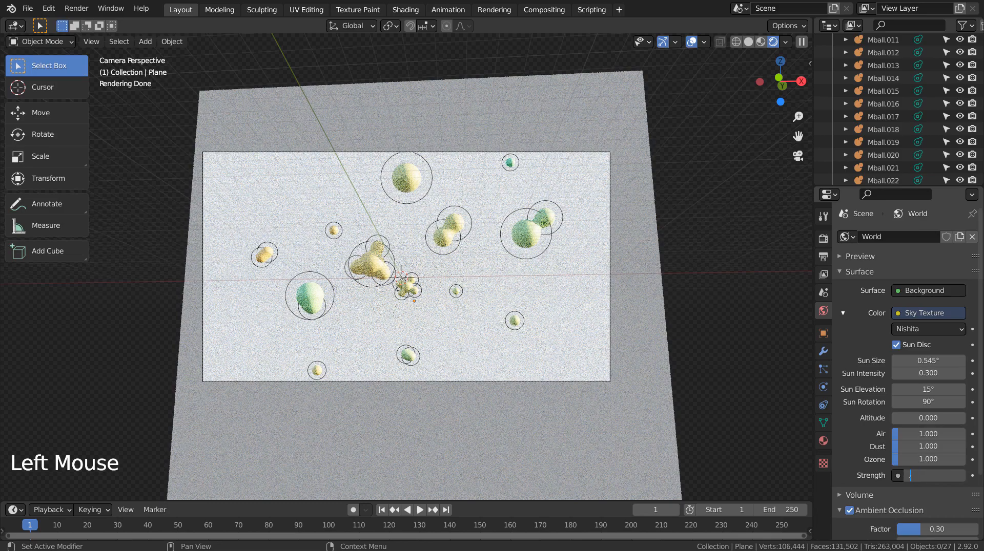
pyautogui.press('Return')
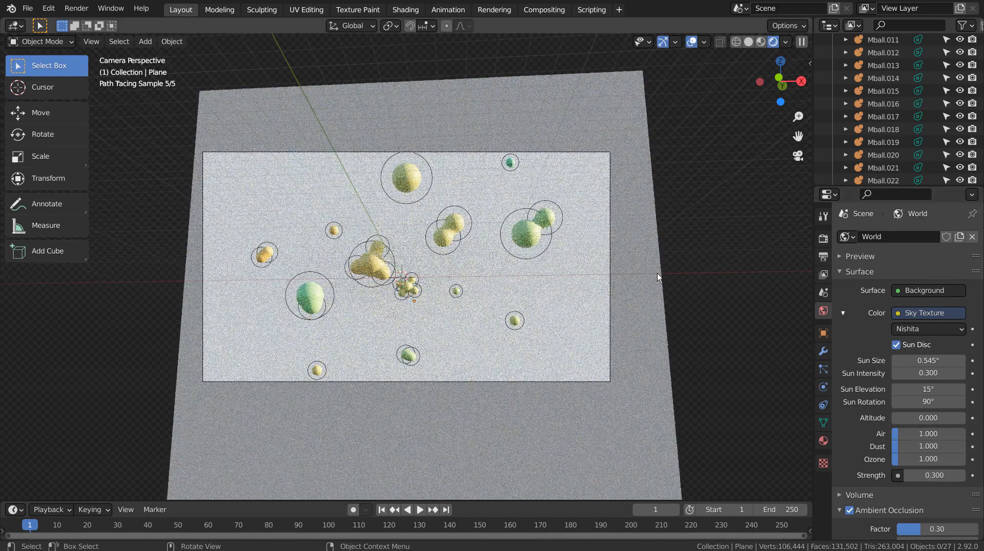
# Select the large backdrop plane and save the file.
pyautogui.click(657, 272)
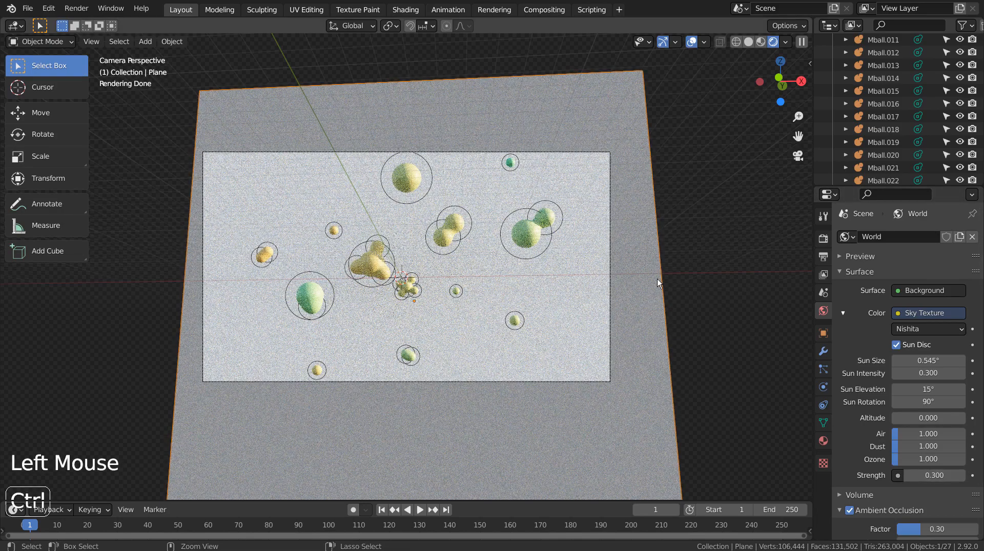
pyautogui.hotkey('ctrl', 's')
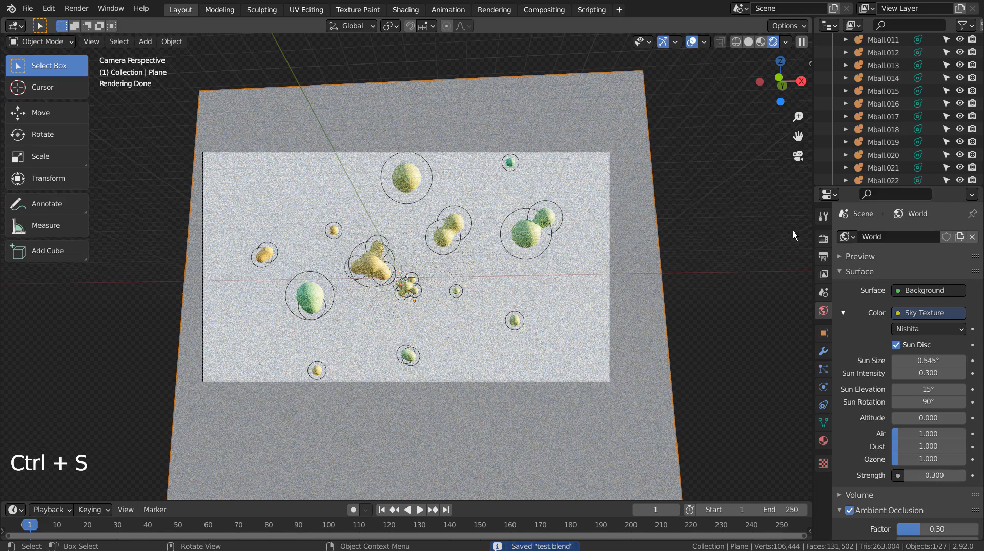
pyautogui.click(502, 13)
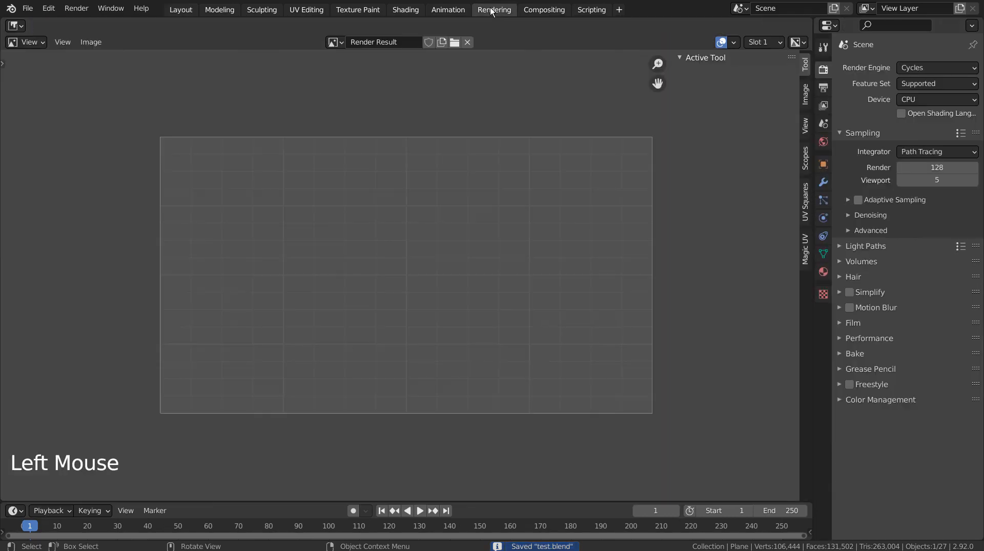
pyautogui.click(413, 10)
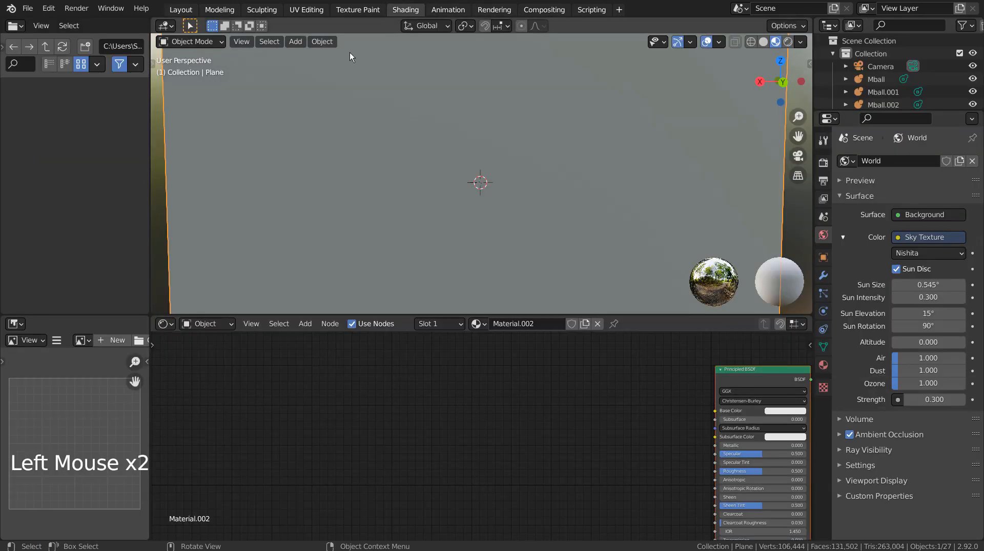
pyautogui.click(531, 11)
pyautogui.click(139, 26)
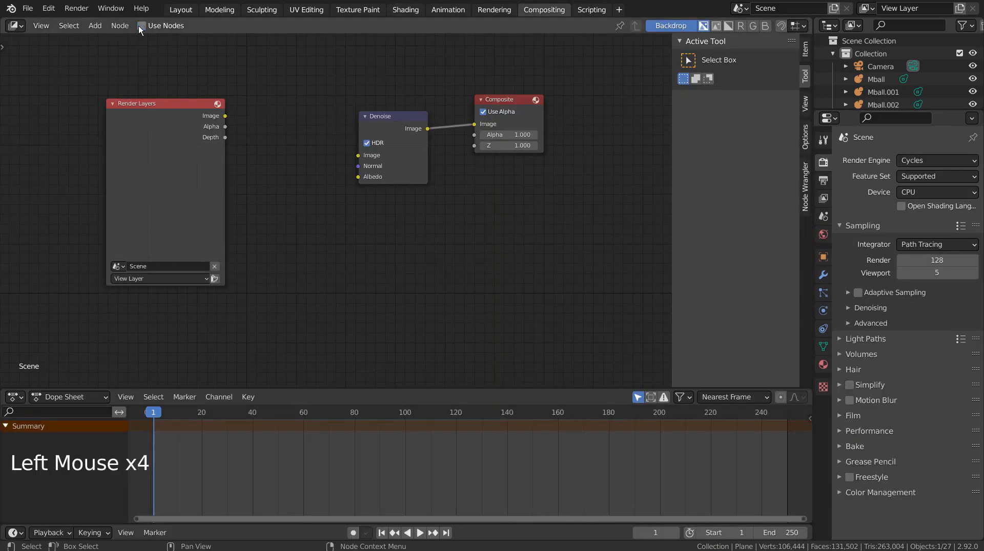
pyautogui.click(139, 26)
pyautogui.click(183, 9)
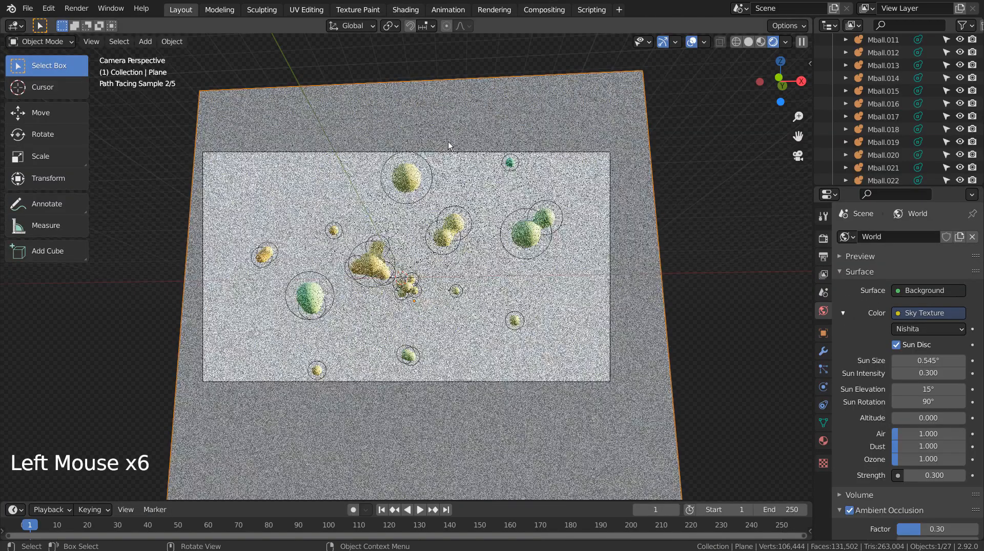
# Set the final render samples to 32 for Cycles.
pyautogui.click(822, 257)
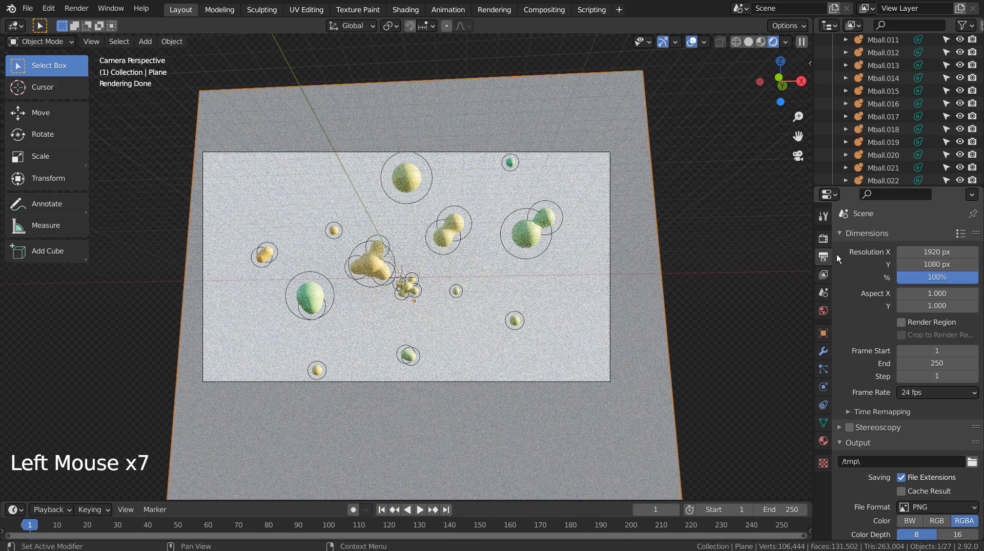
pyautogui.click(823, 238)
pyautogui.moveTo(937, 337); pyautogui.dragTo(733, 287)
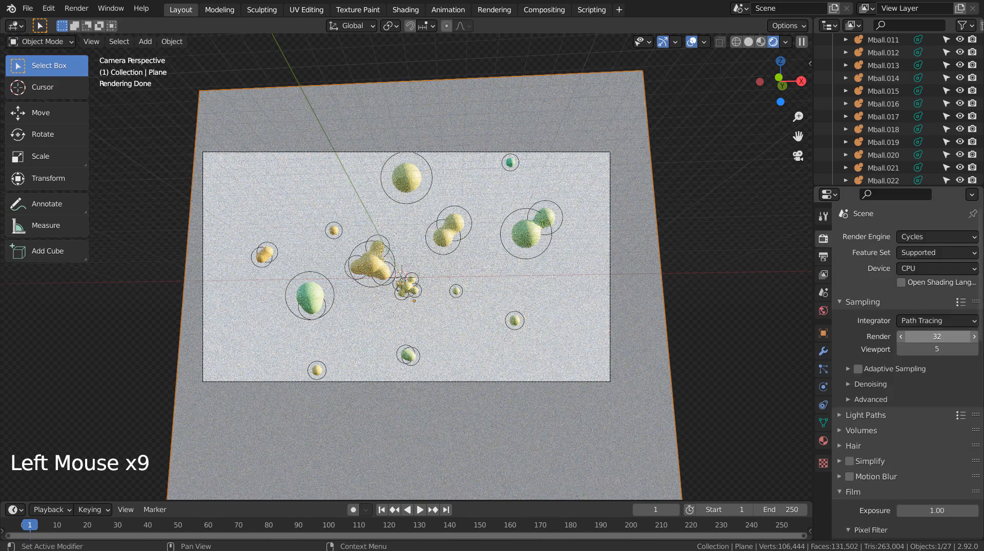
# With the viewport in solid shading, save the file, render the current frame and close the render window.
pyautogui.click(751, 42)
pyautogui.click(689, 185)
pyautogui.hotkey('ctrl', 's')
pyautogui.press('F12')
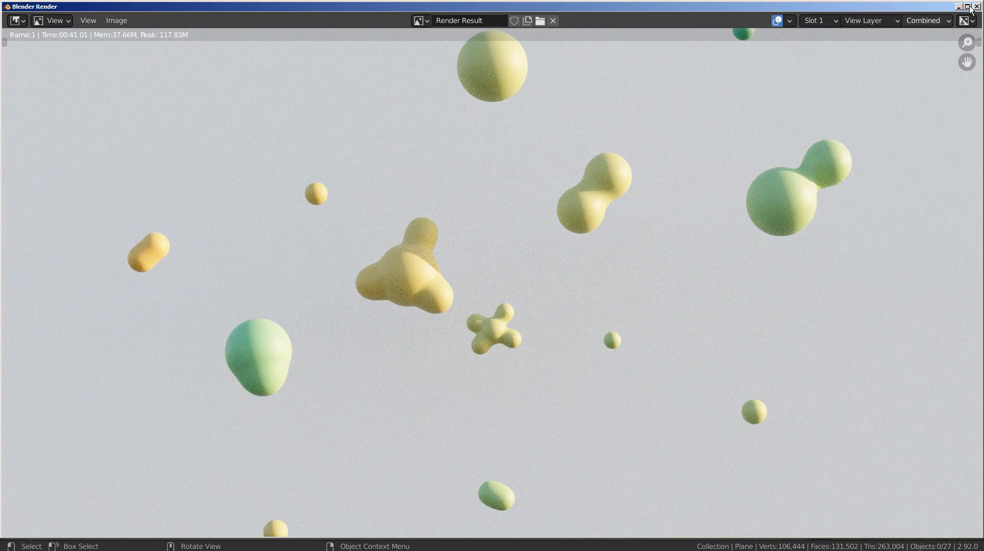
pyautogui.click(976, 7)
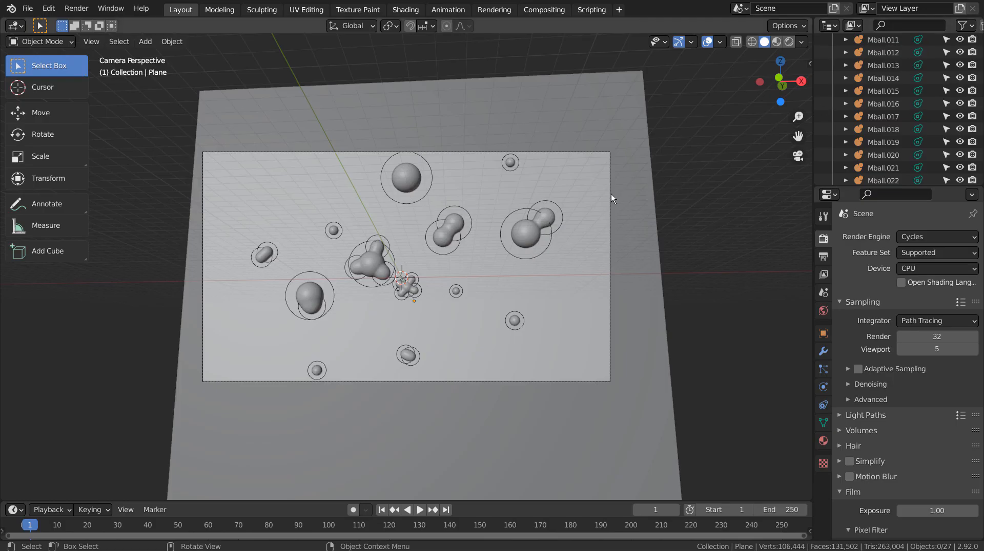
# Select all metaballs from Mball to Mball.024 and move them to a new collection named Collection 2.
pyautogui.scroll(11, 877, 127)
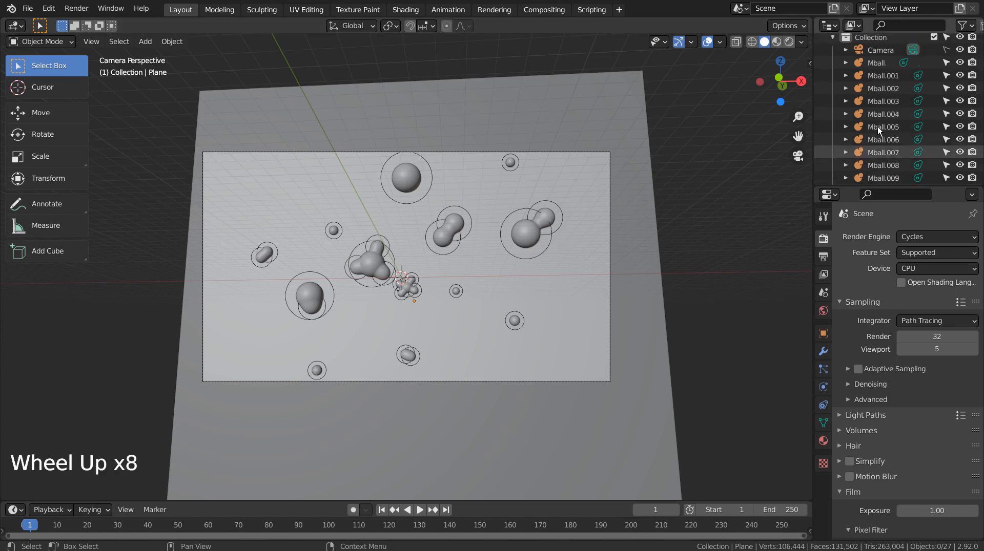
pyautogui.click(879, 79)
pyautogui.scroll(-15, 878, 85)
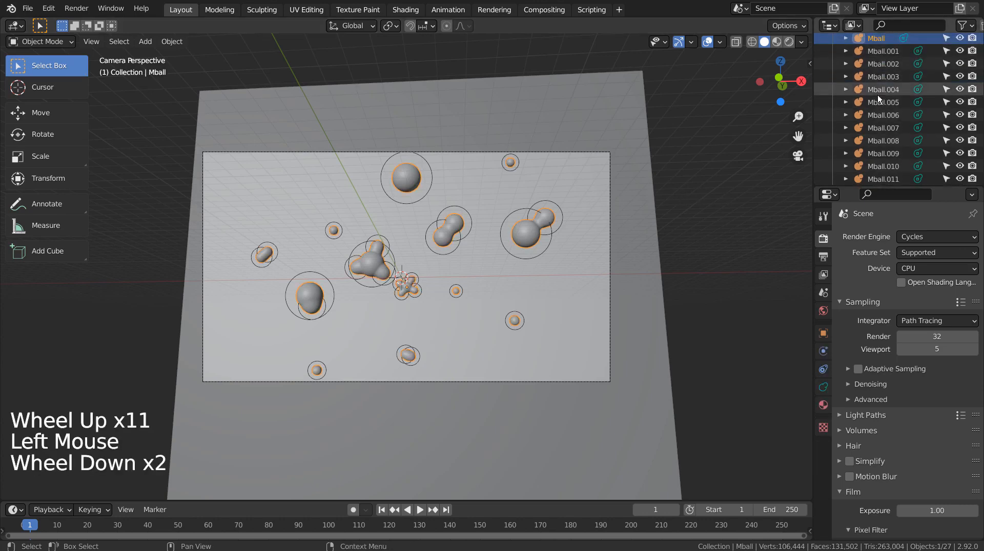
pyautogui.keyDown('shift'); pyautogui.click(878, 160); pyautogui.keyUp('shift')
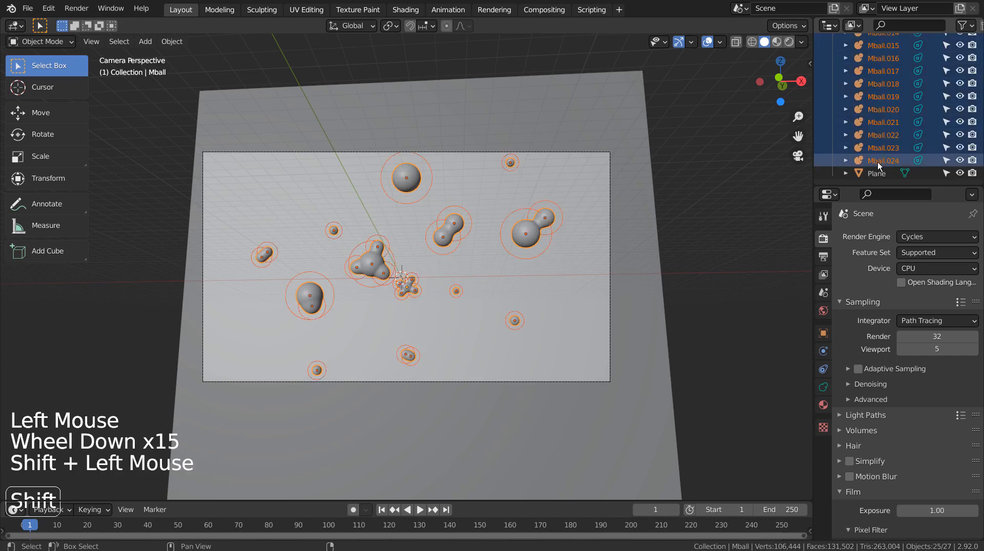
pyautogui.press('m')
pyautogui.click(651, 237)
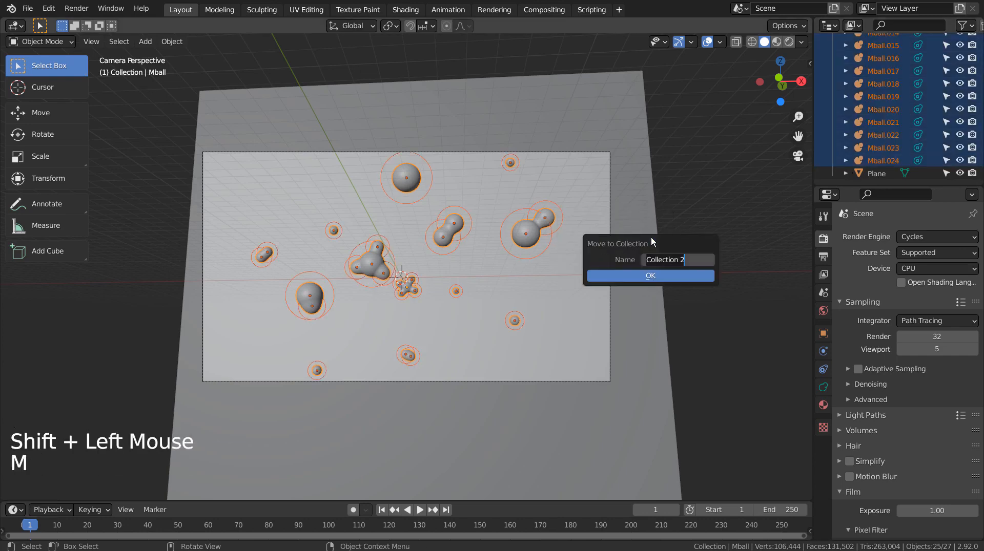
pyautogui.click(645, 278)
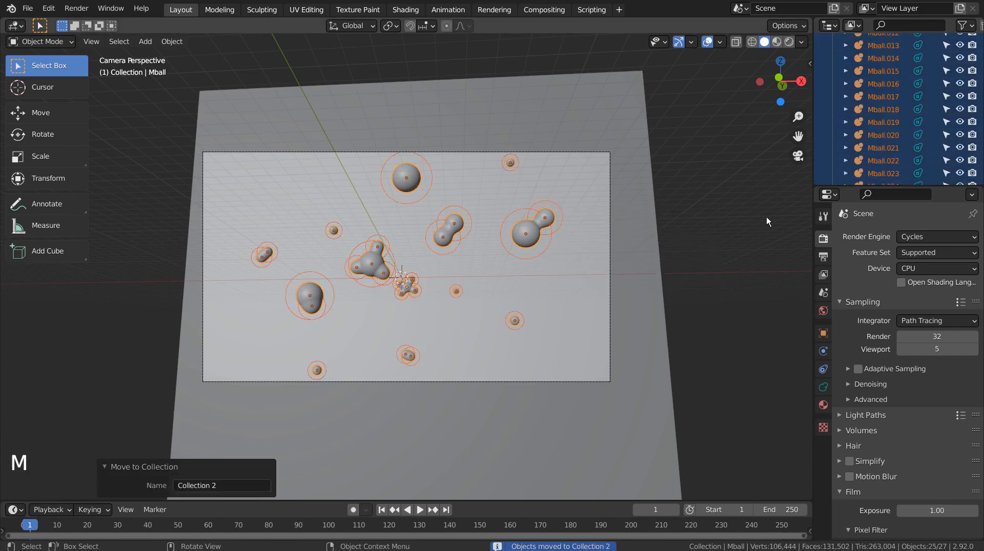
# In top view, duplicate all the metaballs and rotate the copies about 148° around Z.
pyautogui.scroll(2, 853, 140)
pyautogui.scroll(4, 853, 139)
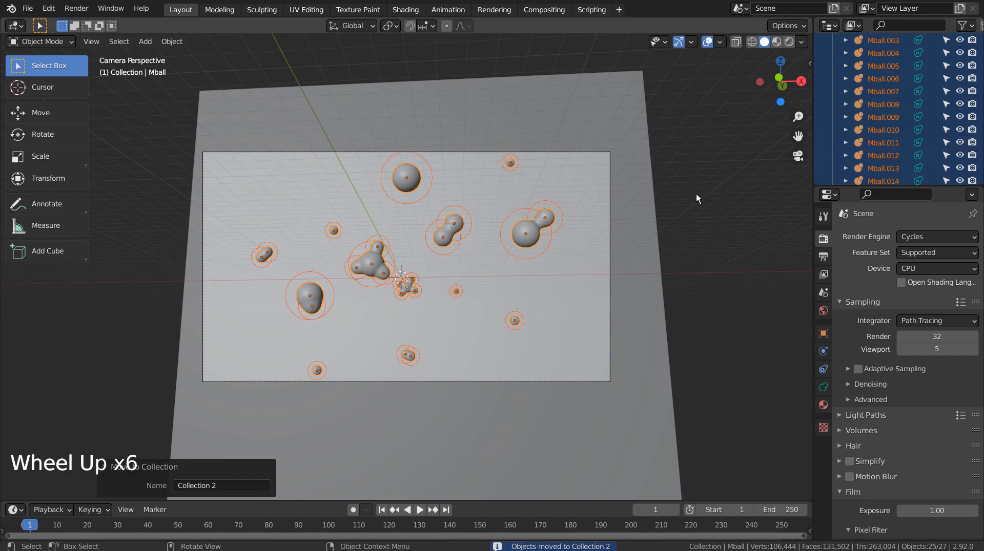
pyautogui.press('KP_7')
pyautogui.hotkey('shift', 'd')
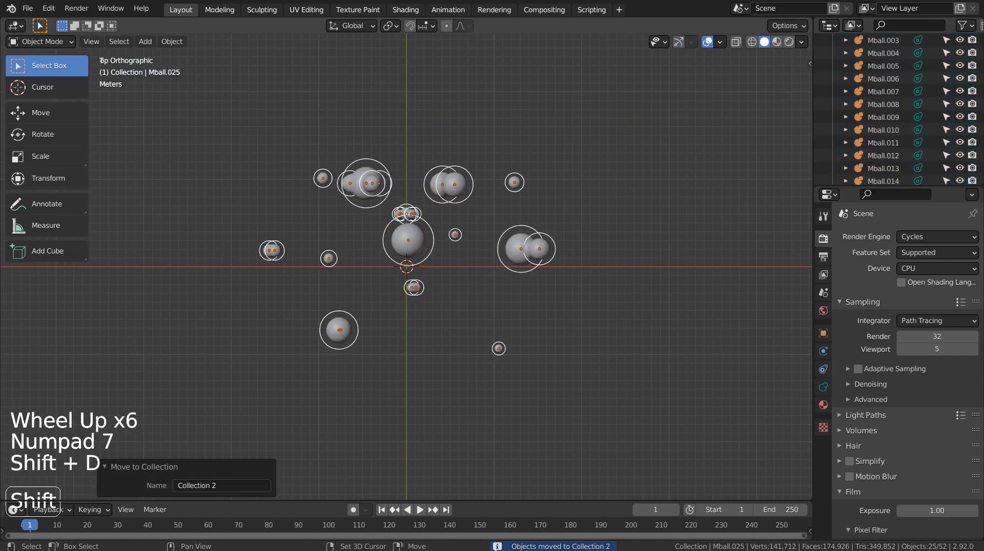
pyautogui.press('r')
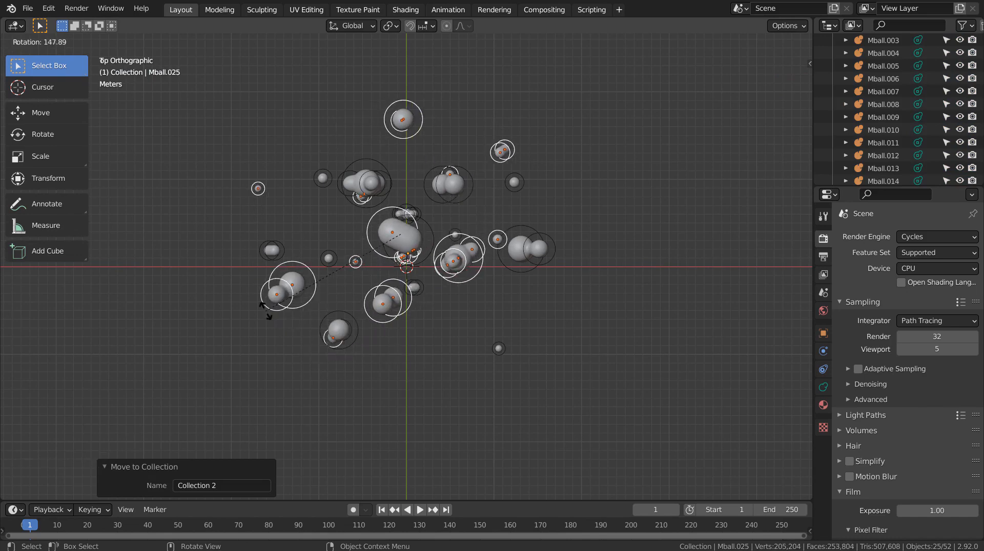
pyautogui.click(265, 310)
pyautogui.press('KP_0')
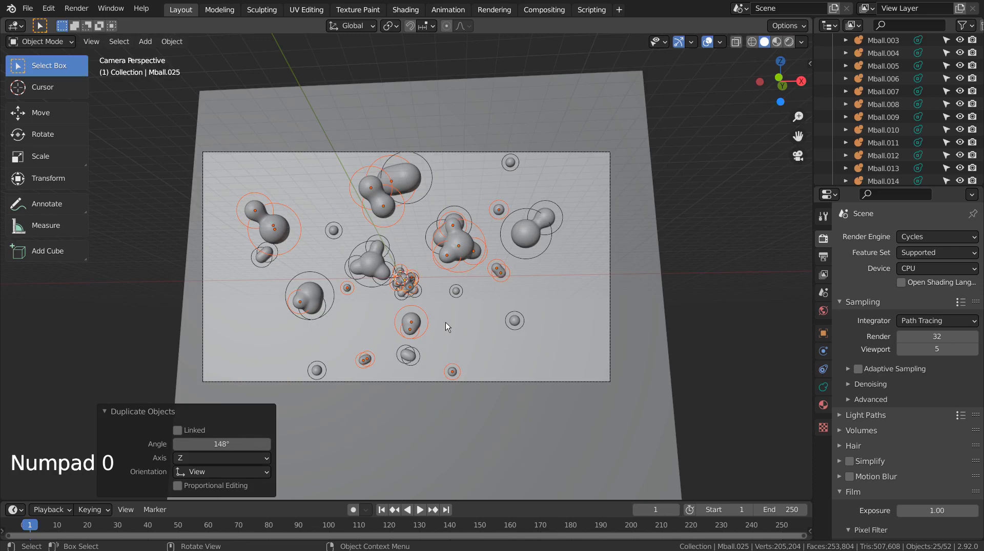
# Duplicate the rotated metaball copies in top view, rotate the new set about 122° around Z and move it toward negative X.
pyautogui.press('KP_7')
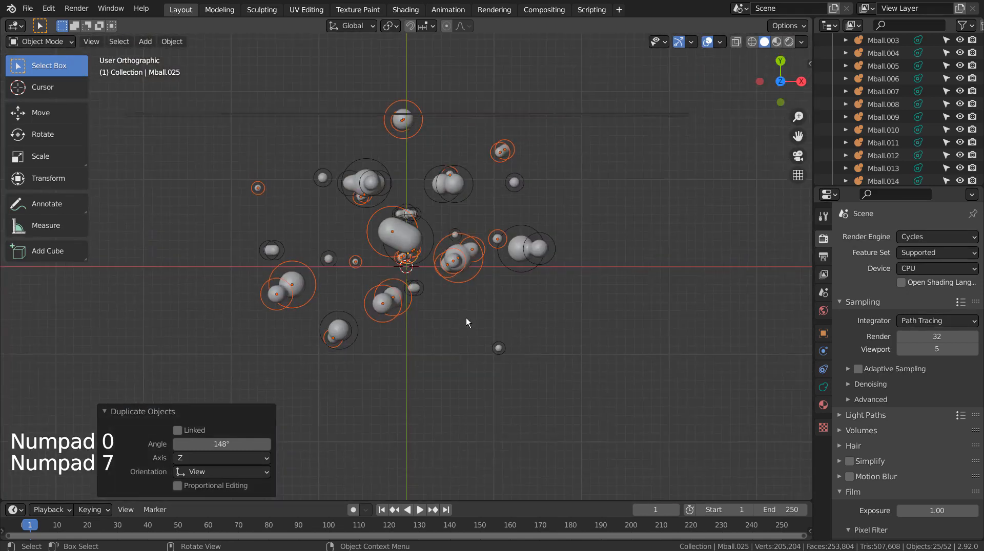
pyautogui.hotkey('shift', 'd')
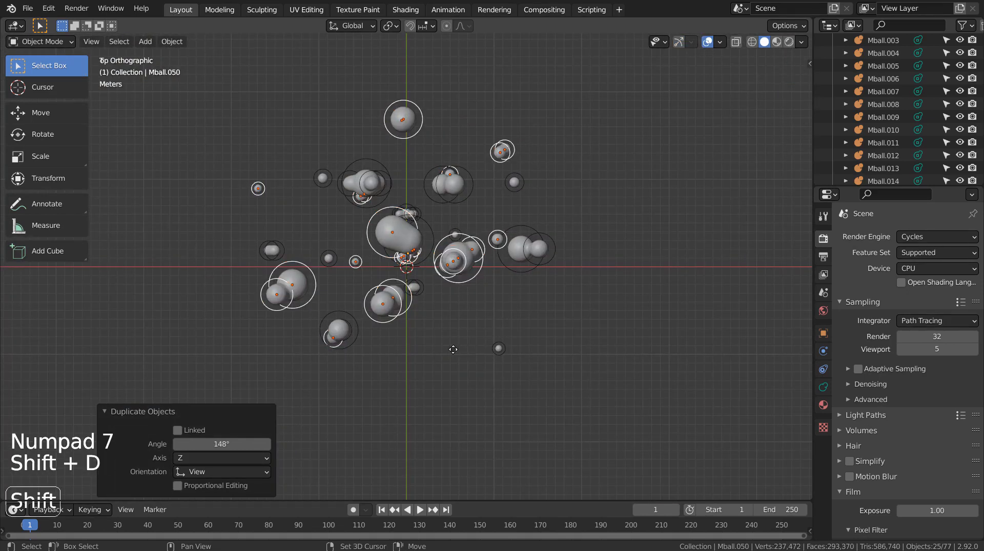
pyautogui.press('r')
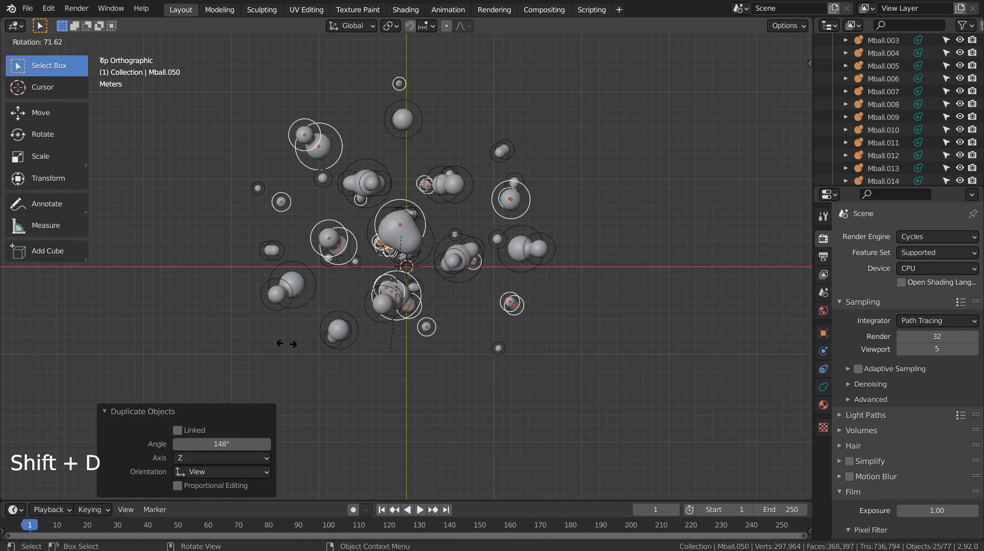
pyautogui.click(241, 332)
pyautogui.press('g')
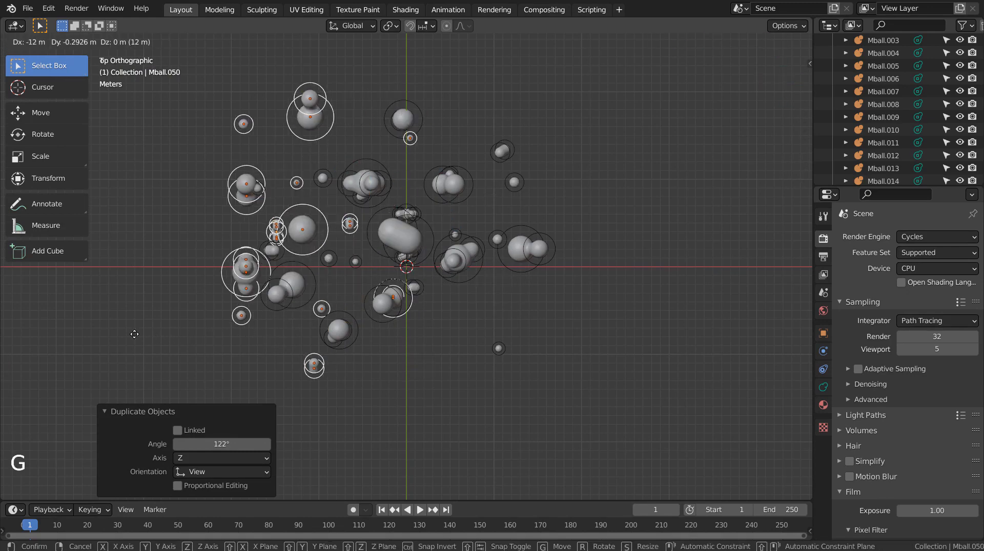
pyautogui.click(244, 340)
pyautogui.click(465, 361)
# Select the lower cluster of five small metaballs near the origin and move it in front view about 12.4 m in X and -8.4 m in Z.
pyautogui.moveTo(450, 299); pyautogui.dragTo(408, 263, button='middle')
pyautogui.click(419, 258)
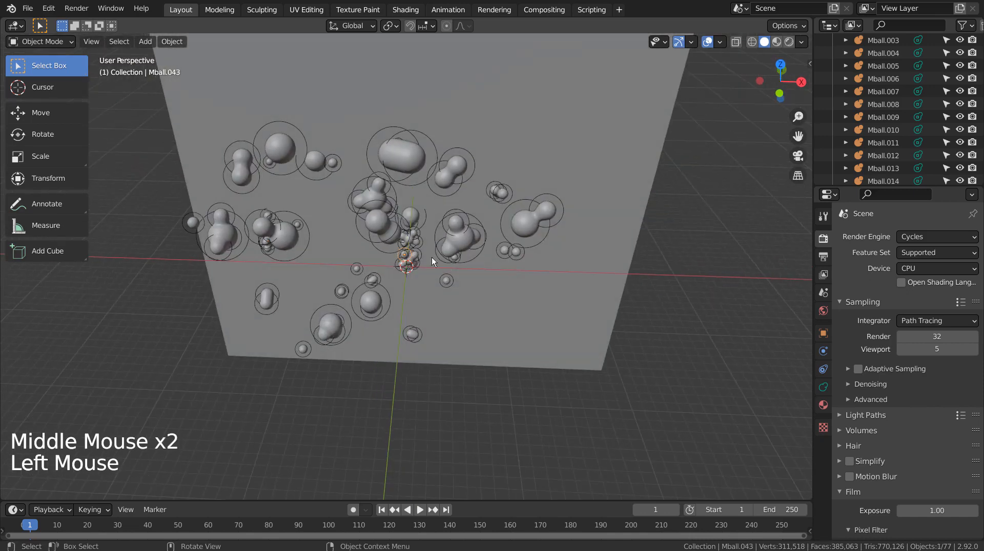
pyautogui.scroll(5, 420, 258)
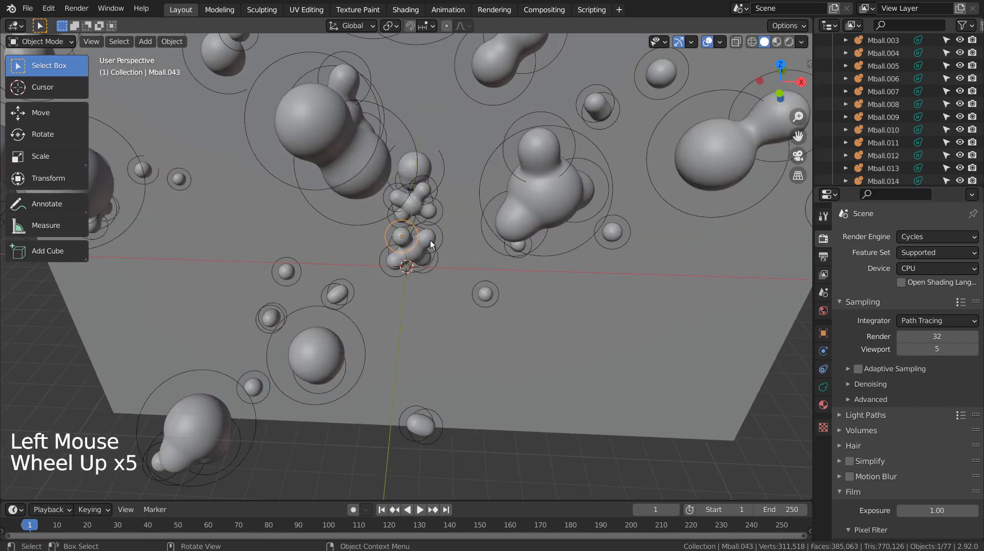
pyautogui.press('c')
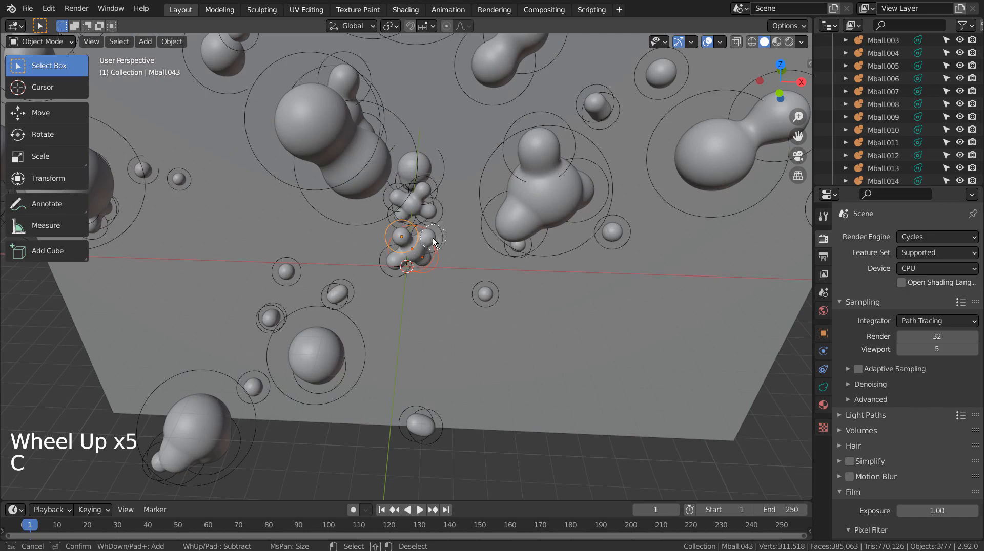
pyautogui.moveTo(433, 237); pyautogui.dragTo(398, 268)
pyautogui.rightClick(421, 269)
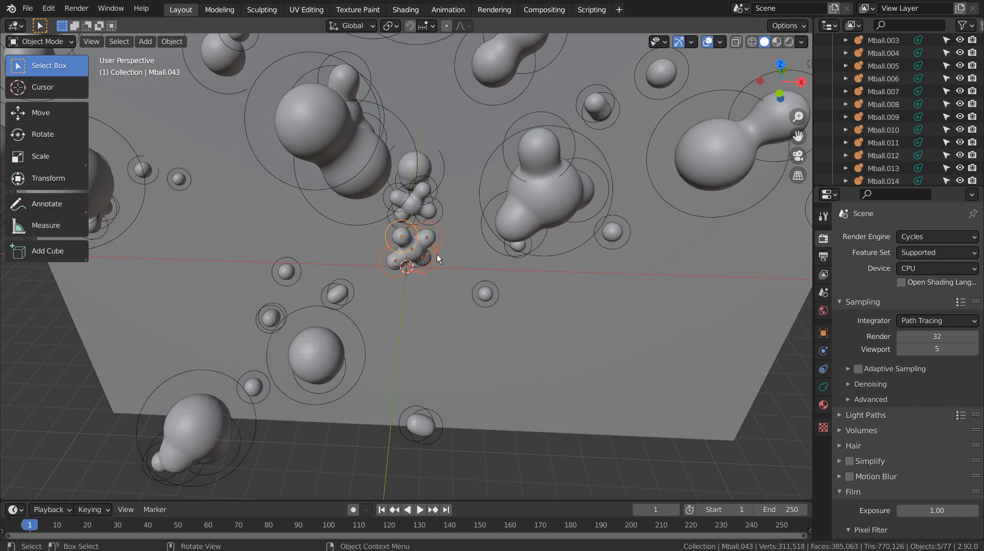
pyautogui.press('KP_1')
pyautogui.press('g')
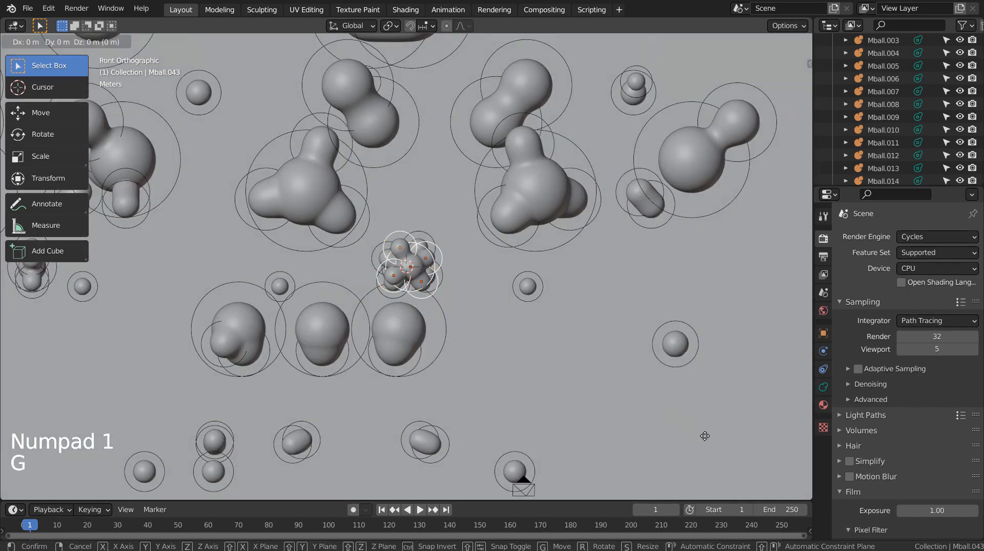
pyautogui.click(654, 420)
pyautogui.scroll(-2, 447, 254)
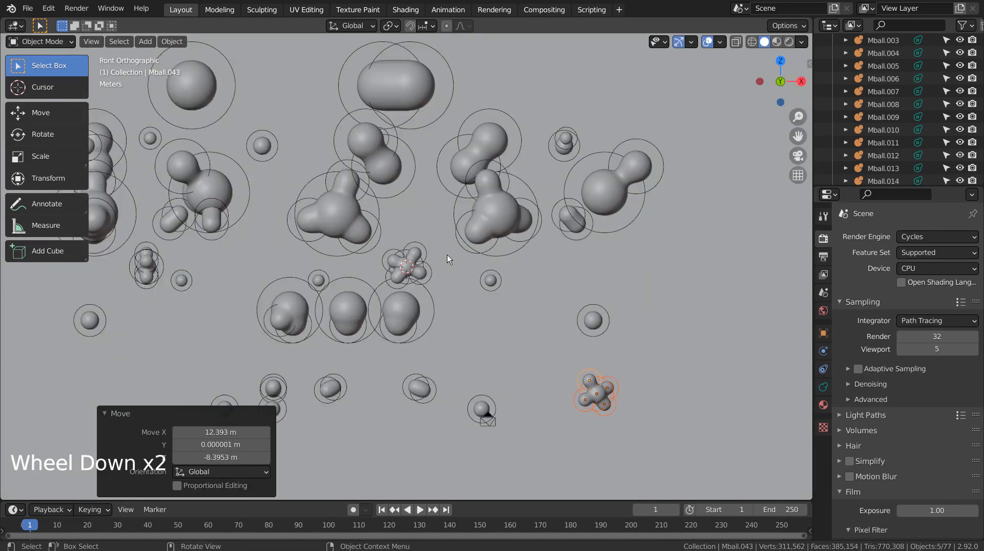
pyautogui.scroll(-4, 447, 254)
# In camera view, use walk navigation to reframe the camera slightly toward negative X so the leftmost metaballs fit inside the frame.
pyautogui.press('KP_0')
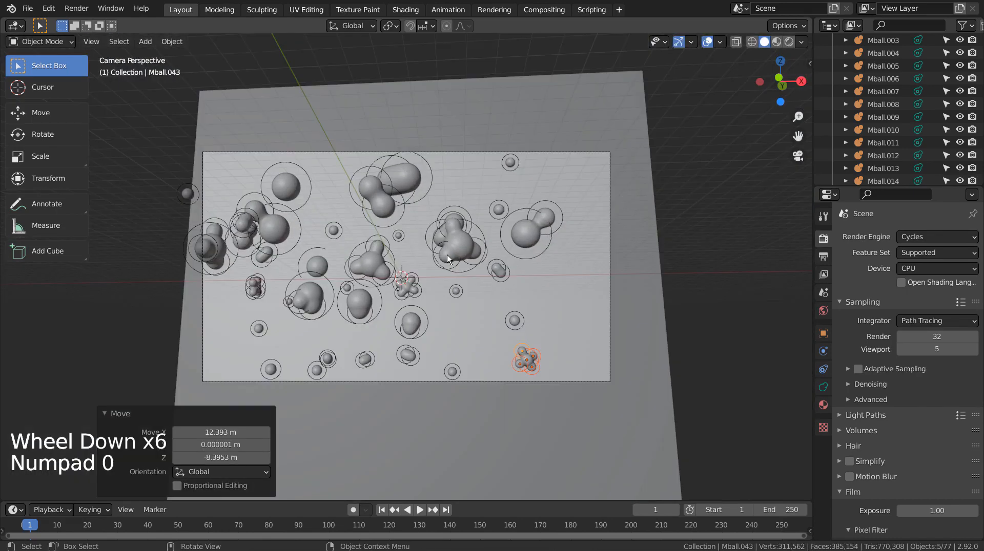
pyautogui.hotkey('shift', '`')
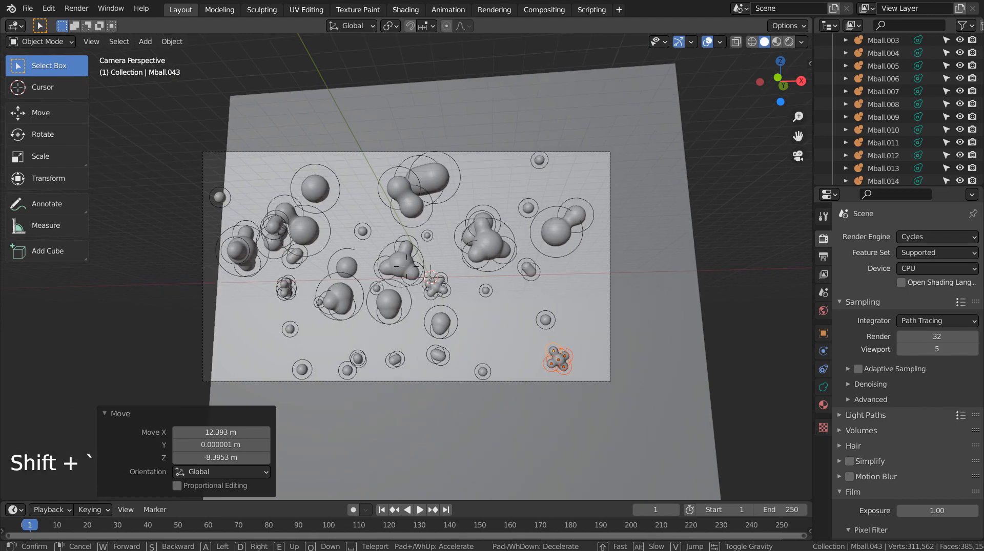
pyautogui.click(585, 115)
# Scale the backdrop plane up by about 1.32 and switch the viewport to material preview shading.
pyautogui.click(592, 167)
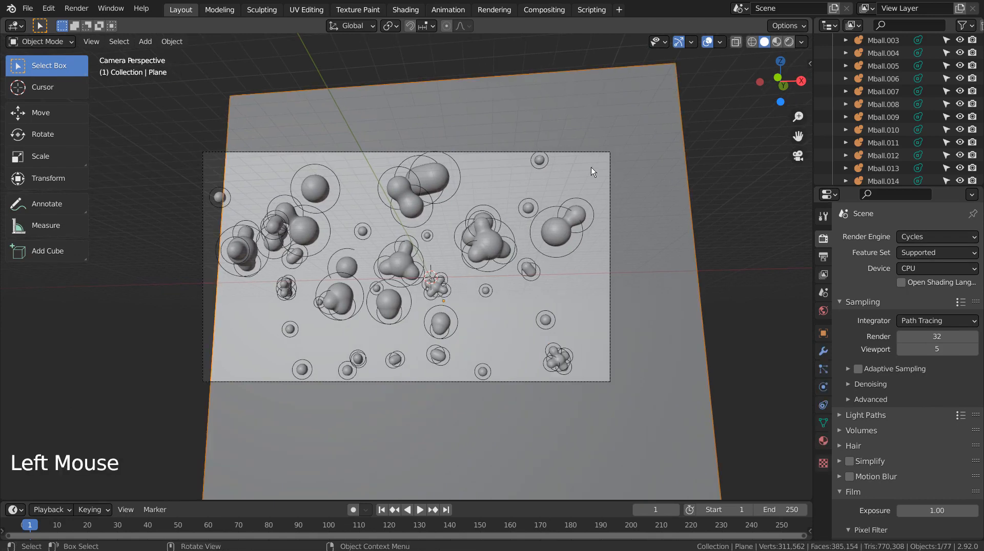
pyautogui.press('s')
pyautogui.click(656, 217)
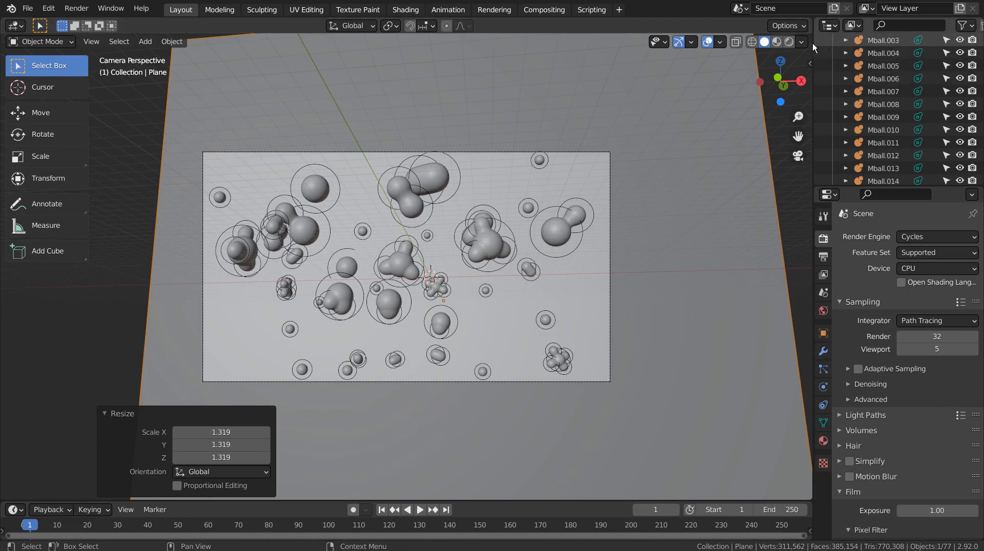
pyautogui.click(788, 42)
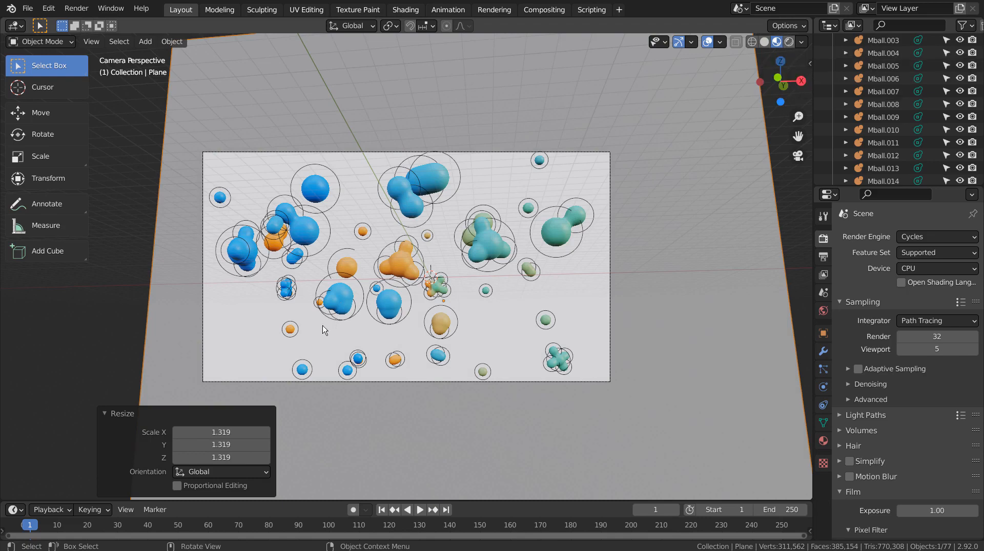
# Duplicate metaball Mball.035 and move the copy about -37.3 m in X, -3.2 m in Y and -10.1 m in Z, into the frame's lower-left corner.
pyautogui.click(364, 369)
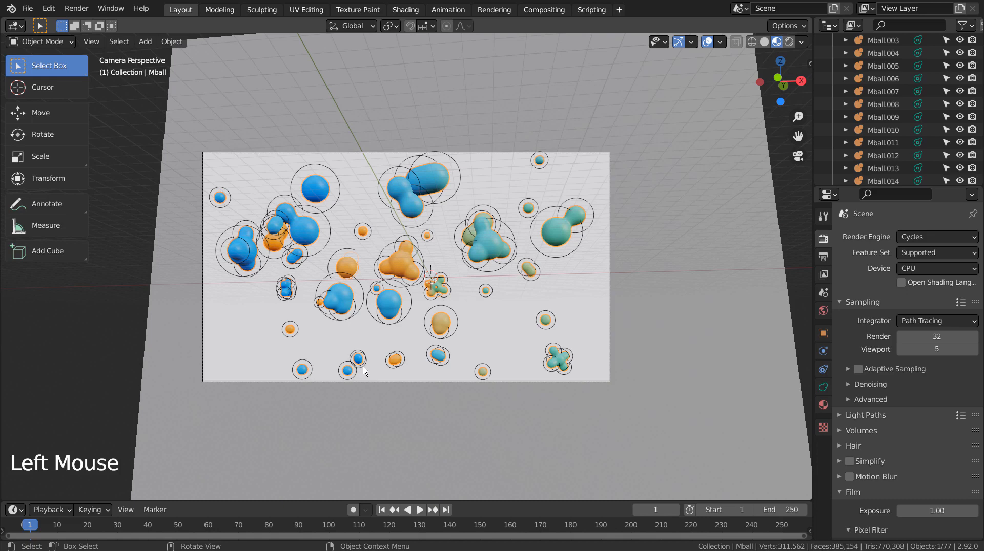
pyautogui.click(892, 144)
pyautogui.scroll(-10, 892, 146)
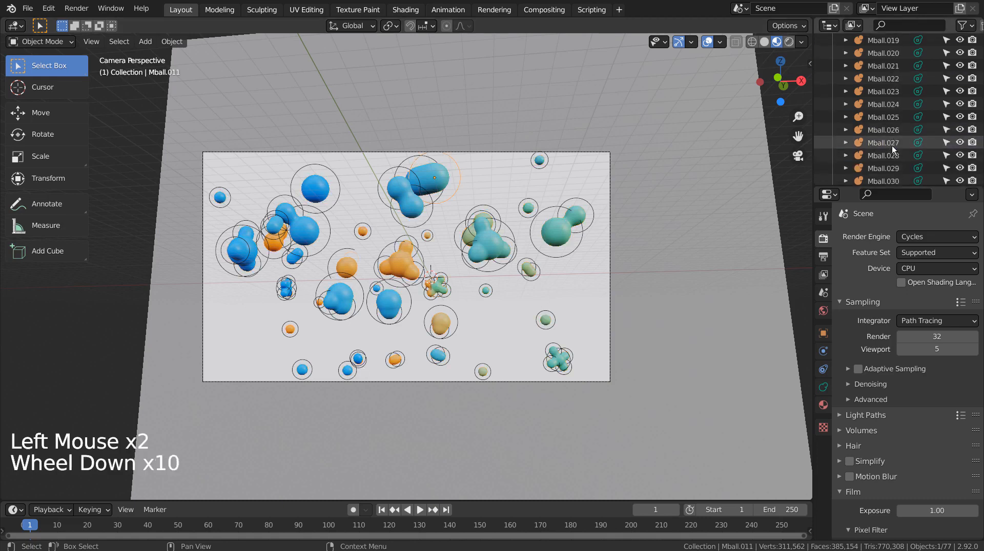
pyautogui.scroll(-5, 891, 146)
pyautogui.click(892, 146)
pyautogui.click(891, 161)
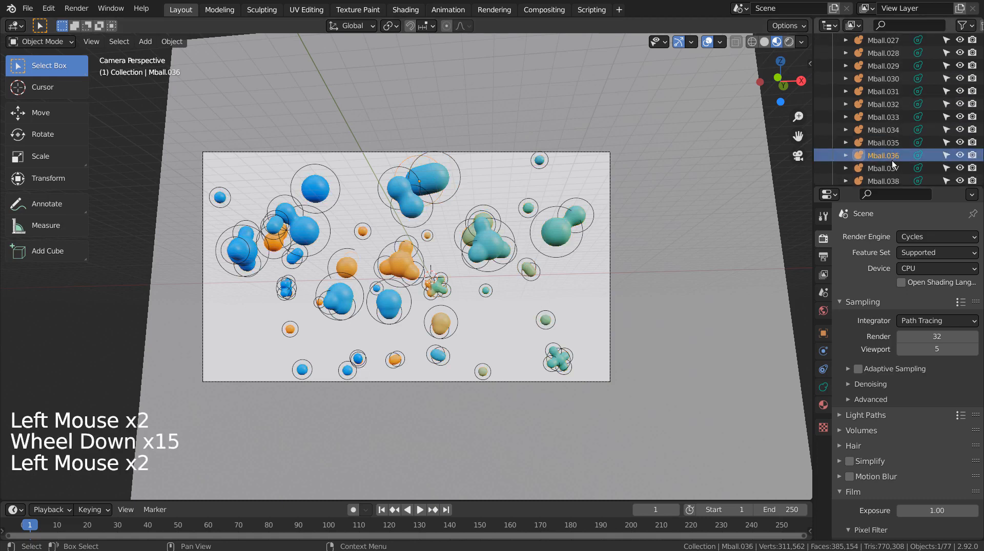
pyautogui.click(886, 177)
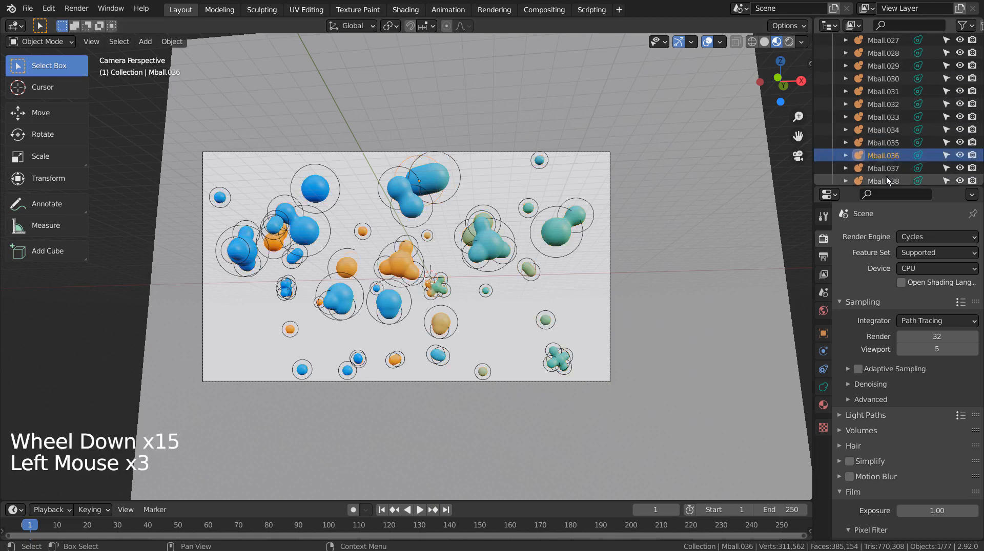
pyautogui.click(293, 335)
pyautogui.click(897, 138)
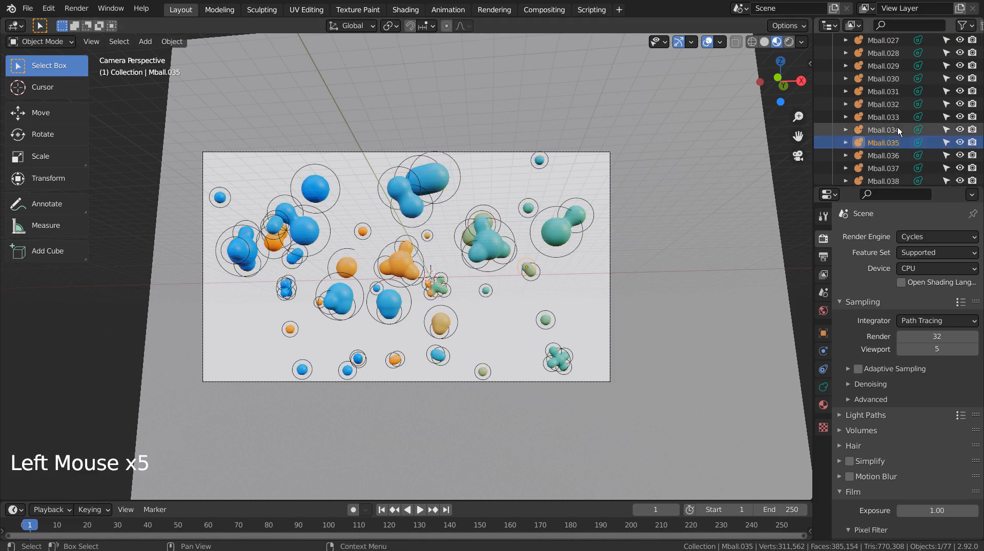
pyautogui.press('shift')
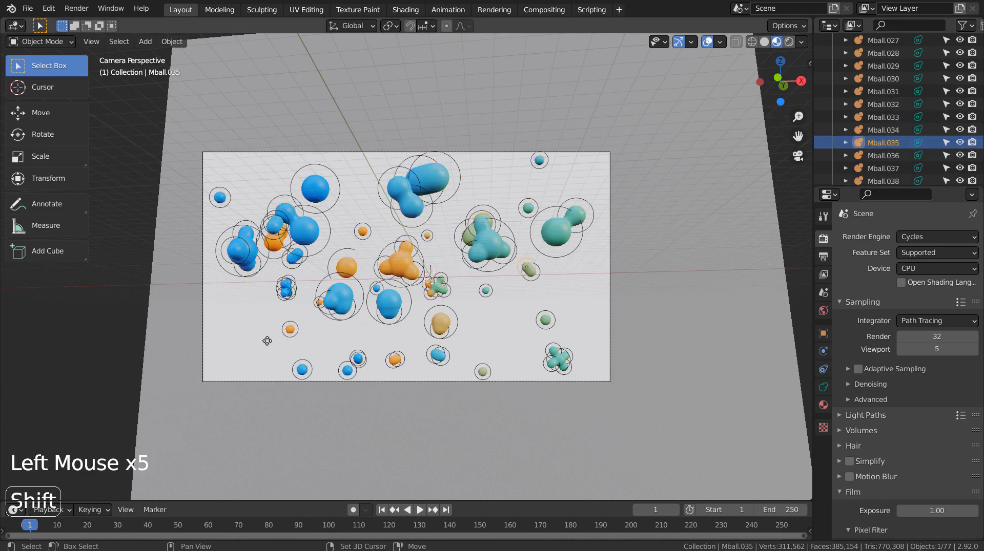
pyautogui.hotkey('shift', 'd')
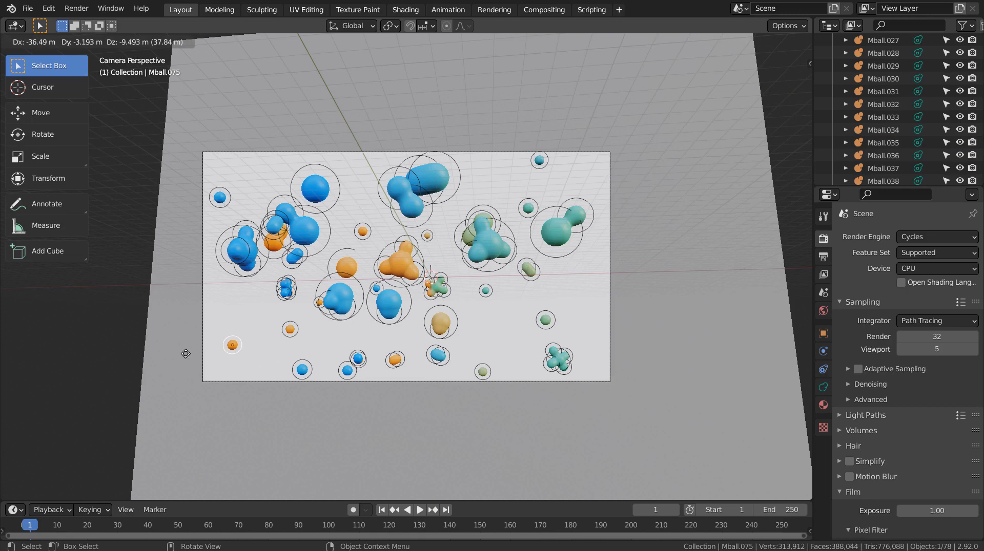
pyautogui.click(193, 352)
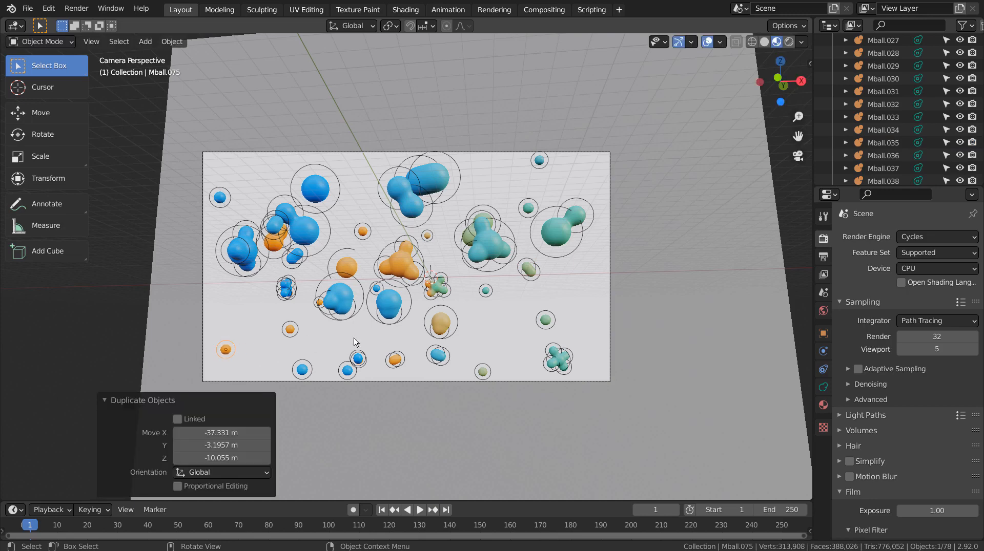
# Select the backdrop plane, save the file and render the current frame.
pyautogui.click(546, 327)
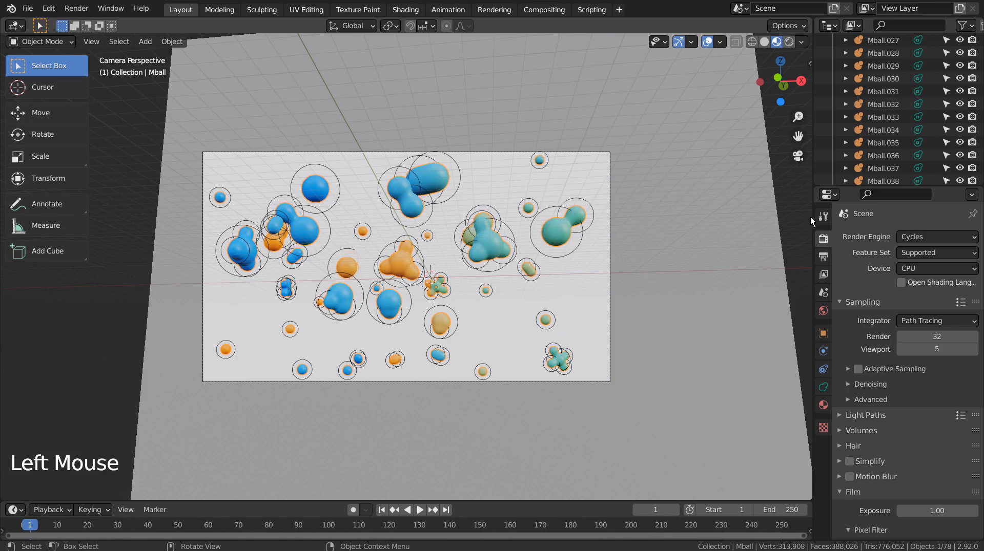
pyautogui.doubleClick(650, 208)
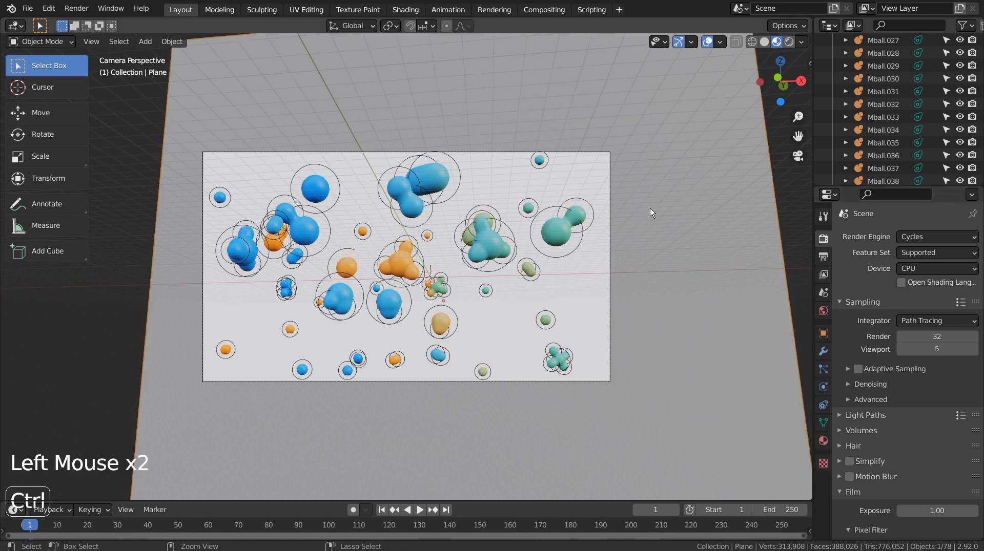
pyautogui.hotkey('ctrl', 's')
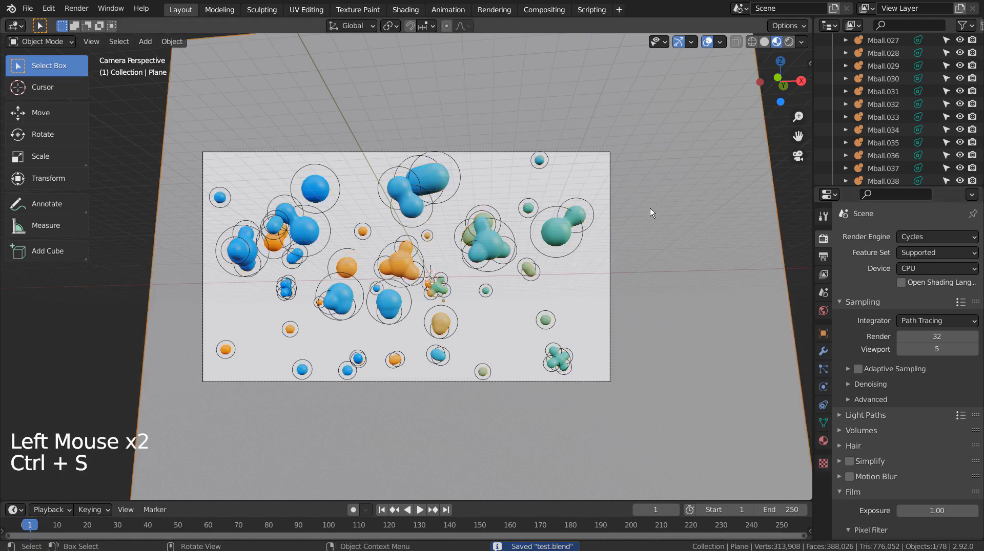
pyautogui.press('F12')
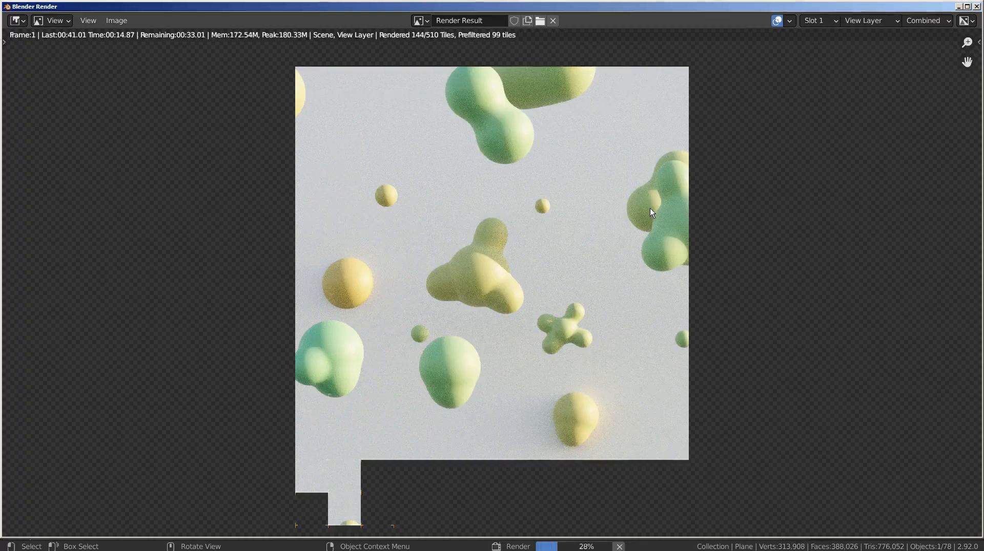